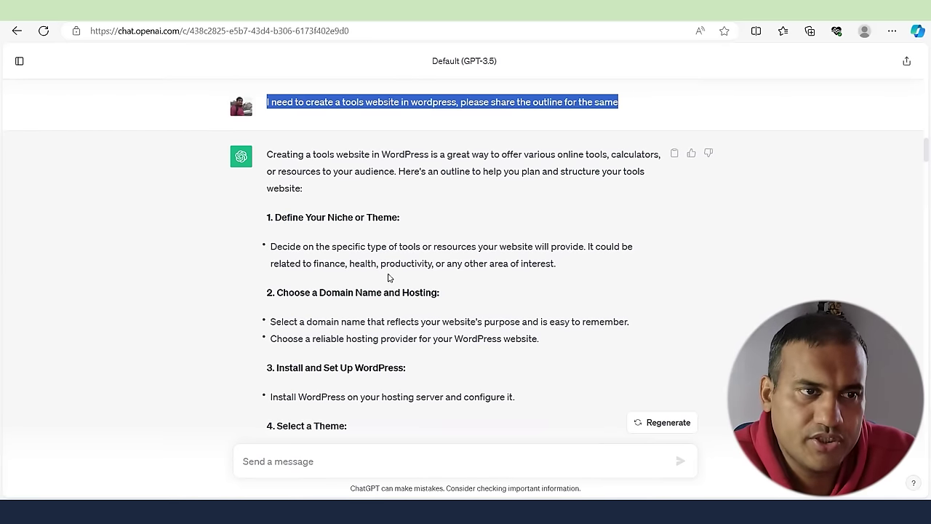
Step: Scroll past all 19 outline steps to the ISA calculator request and its simplified-version reply
{"action": "scroll", "coordinate": [373, 296], "scroll_direction": "down", "scroll_amount": 1}
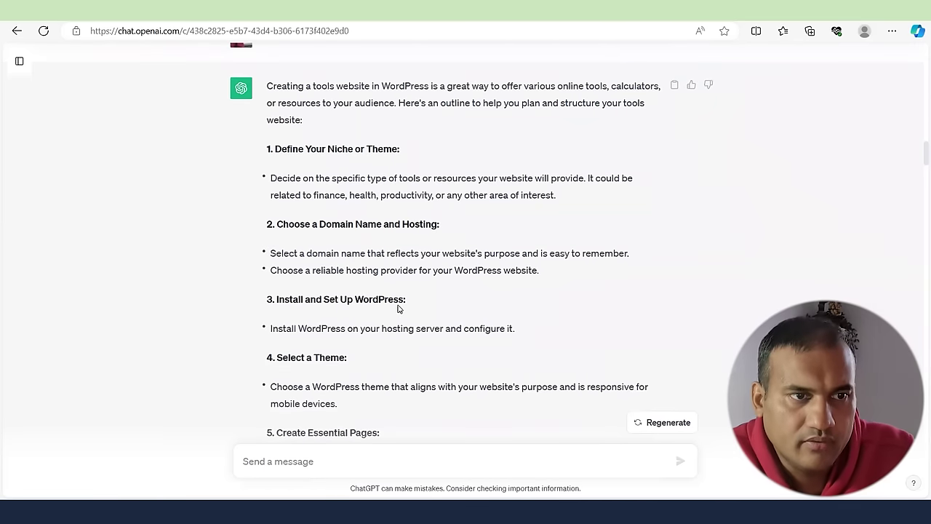
{"action": "scroll", "coordinate": [399, 305], "scroll_direction": "down", "scroll_amount": 1}
{"action": "scroll", "coordinate": [370, 300], "scroll_direction": "down", "scroll_amount": 1}
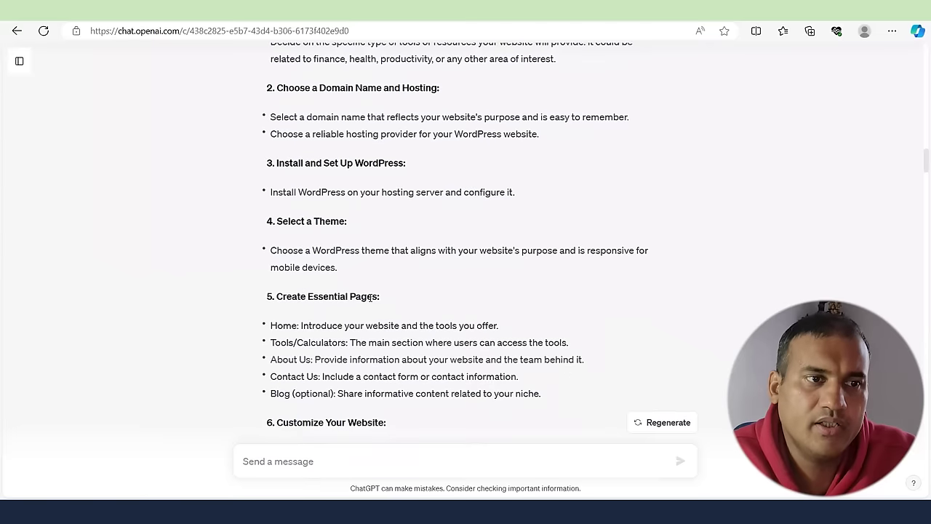
{"action": "scroll", "coordinate": [391, 304], "scroll_direction": "down", "scroll_amount": 1}
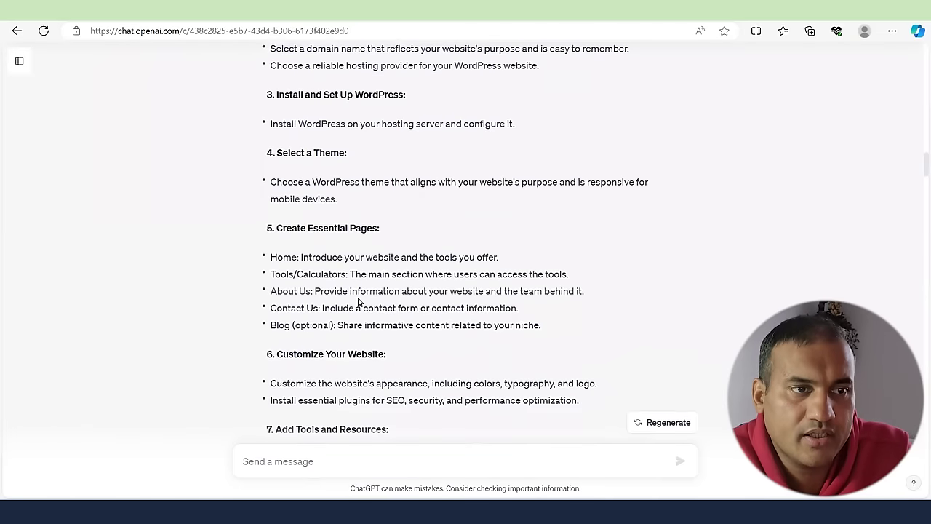
{"action": "scroll", "coordinate": [357, 303], "scroll_direction": "down", "scroll_amount": 1}
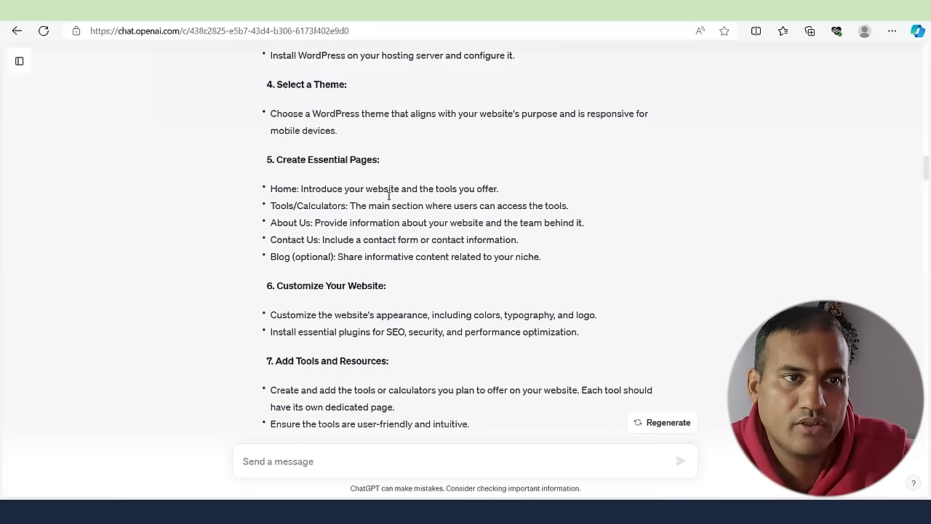
{"action": "scroll", "coordinate": [383, 285], "scroll_direction": "down", "scroll_amount": 1}
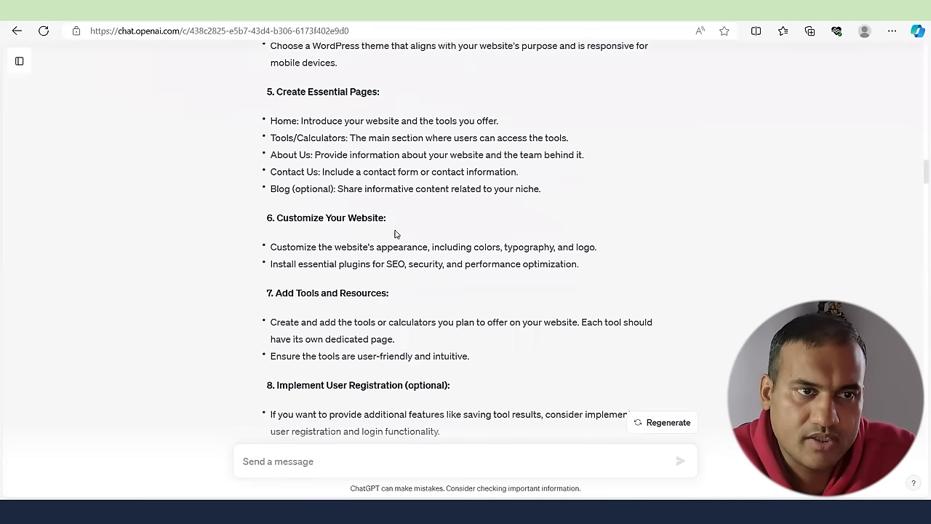
{"action": "scroll", "coordinate": [372, 305], "scroll_direction": "down", "scroll_amount": 1}
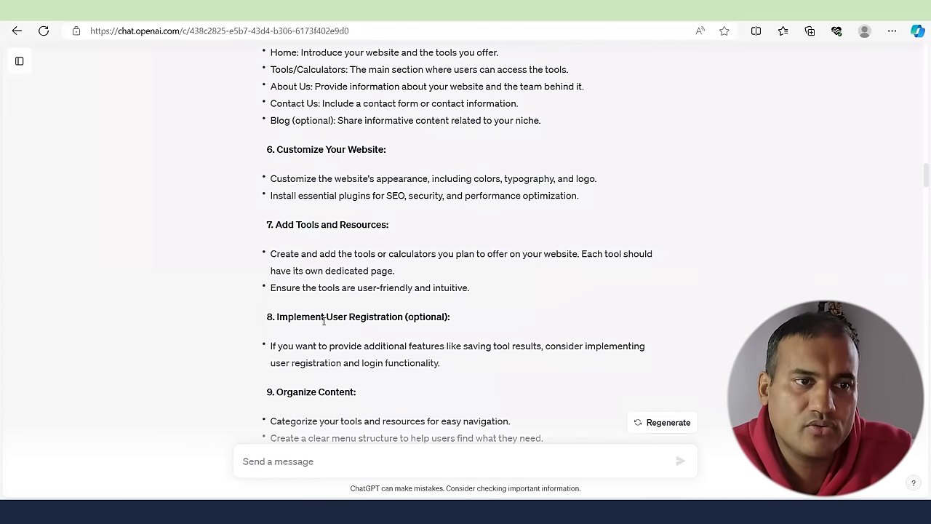
{"action": "scroll", "coordinate": [372, 267], "scroll_direction": "down", "scroll_amount": 1}
{"action": "scroll", "coordinate": [371, 325], "scroll_direction": "down", "scroll_amount": 1}
{"action": "scroll", "coordinate": [369, 306], "scroll_direction": "down", "scroll_amount": 3}
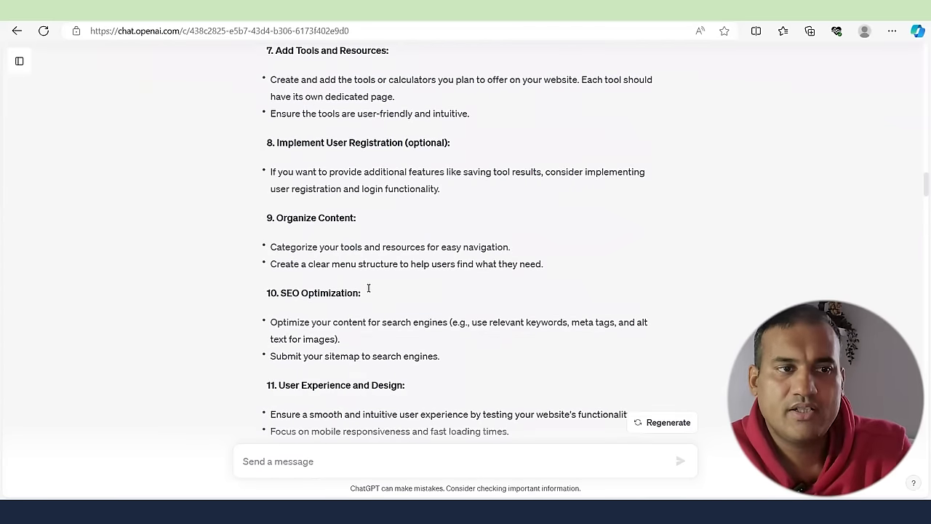
{"action": "scroll", "coordinate": [345, 236], "scroll_direction": "down", "scroll_amount": 1}
{"action": "scroll", "coordinate": [345, 238], "scroll_direction": "down", "scroll_amount": 2}
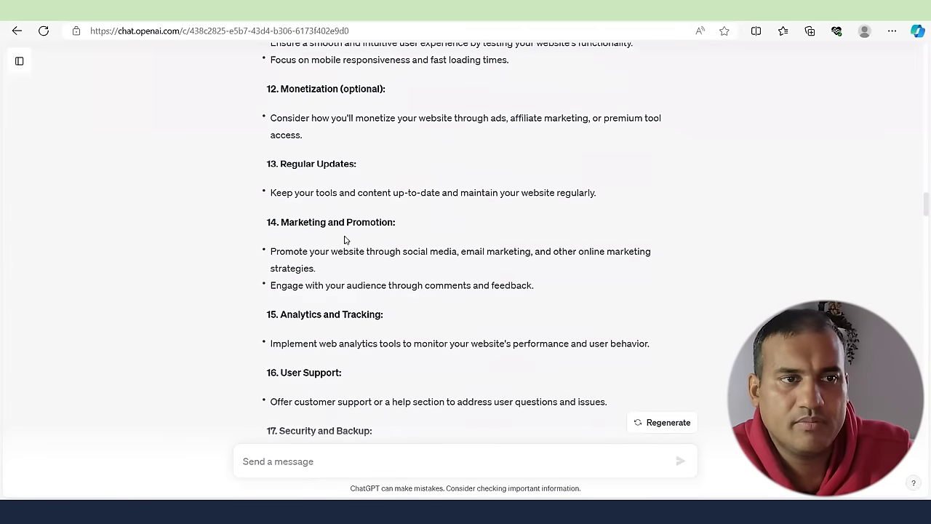
{"action": "scroll", "coordinate": [345, 240], "scroll_direction": "down", "scroll_amount": 3}
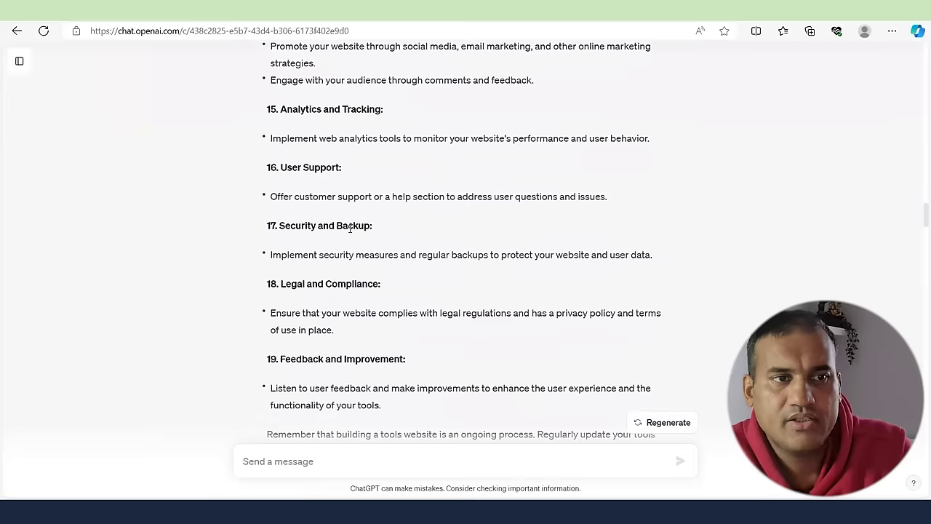
{"action": "scroll", "coordinate": [354, 230], "scroll_direction": "down", "scroll_amount": 4}
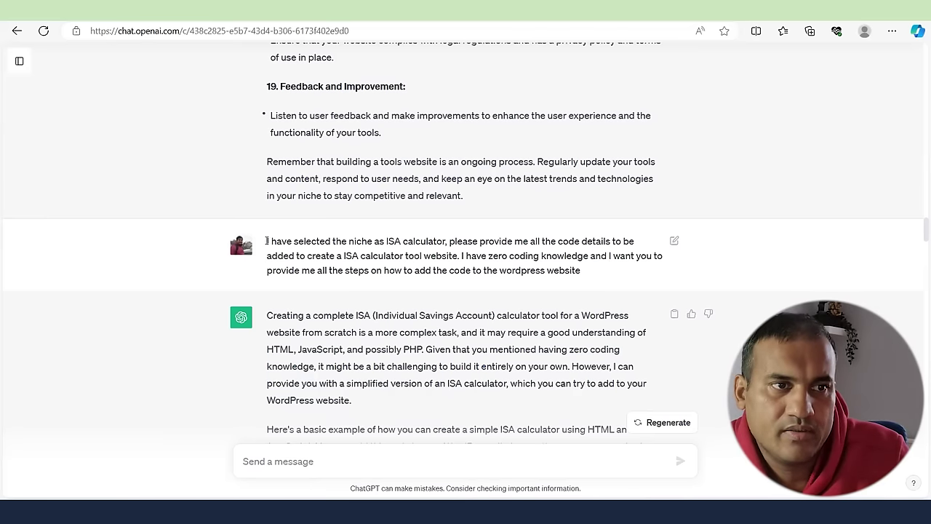
Step: Highlight the ISA calculator request, then read through the HTML and JavaScript code block
{"action": "left_click_drag", "start_coordinate": [268, 241], "coordinate": [551, 261]}
{"action": "left_click", "coordinate": [579, 271]}
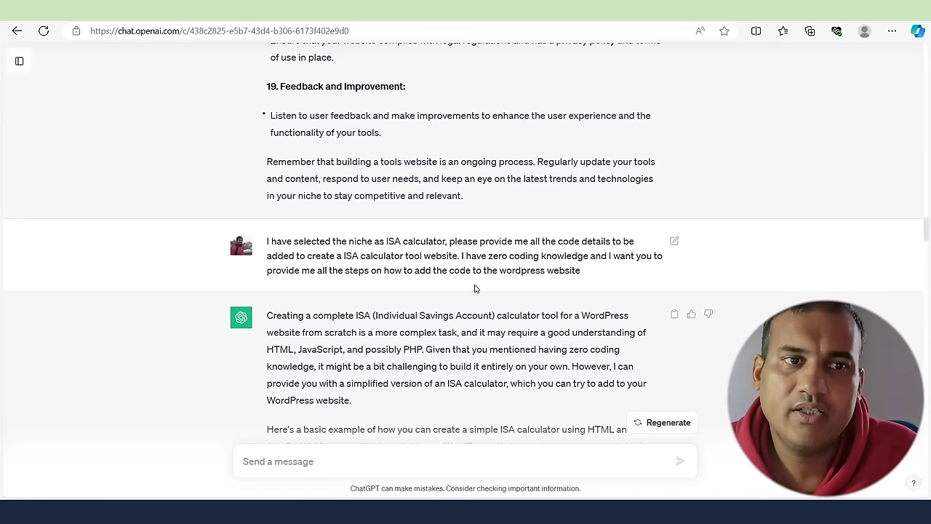
{"action": "scroll", "coordinate": [474, 289], "scroll_direction": "down", "scroll_amount": 2}
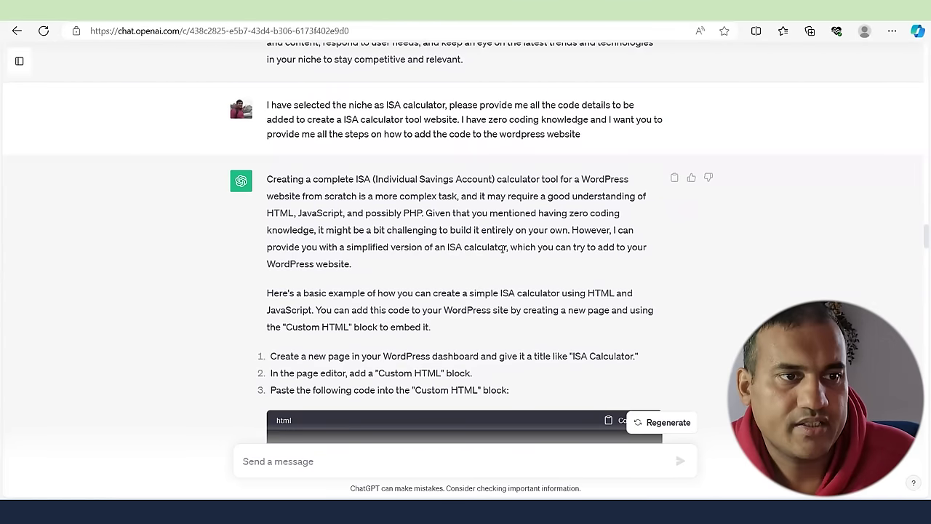
{"action": "scroll", "coordinate": [508, 260], "scroll_direction": "down", "scroll_amount": 1}
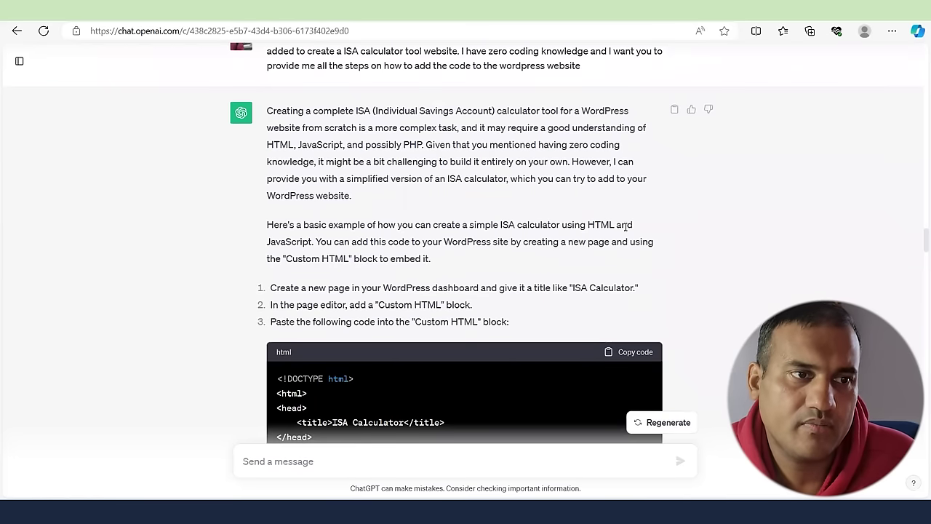
{"action": "scroll", "coordinate": [626, 227], "scroll_direction": "down", "scroll_amount": 1}
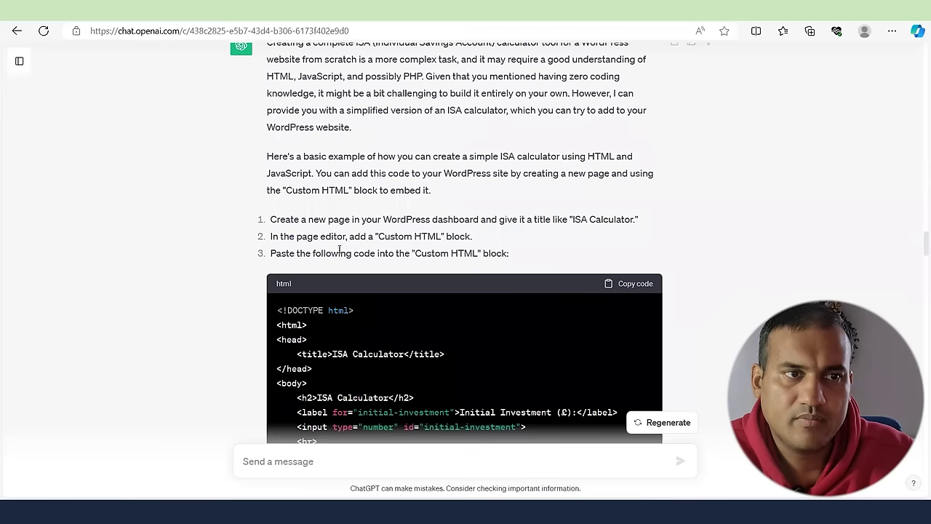
{"action": "scroll", "coordinate": [502, 266], "scroll_direction": "down", "scroll_amount": 2}
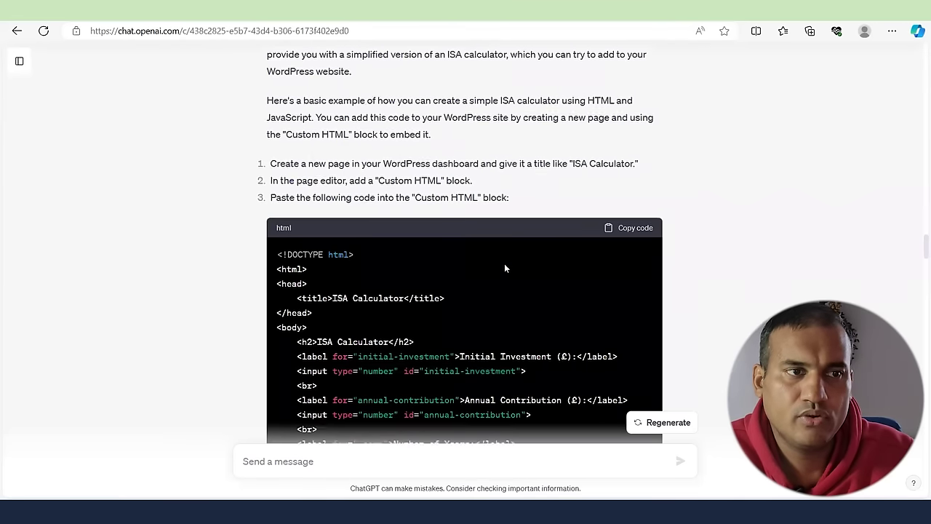
{"action": "scroll", "coordinate": [481, 269], "scroll_direction": "down", "scroll_amount": 7}
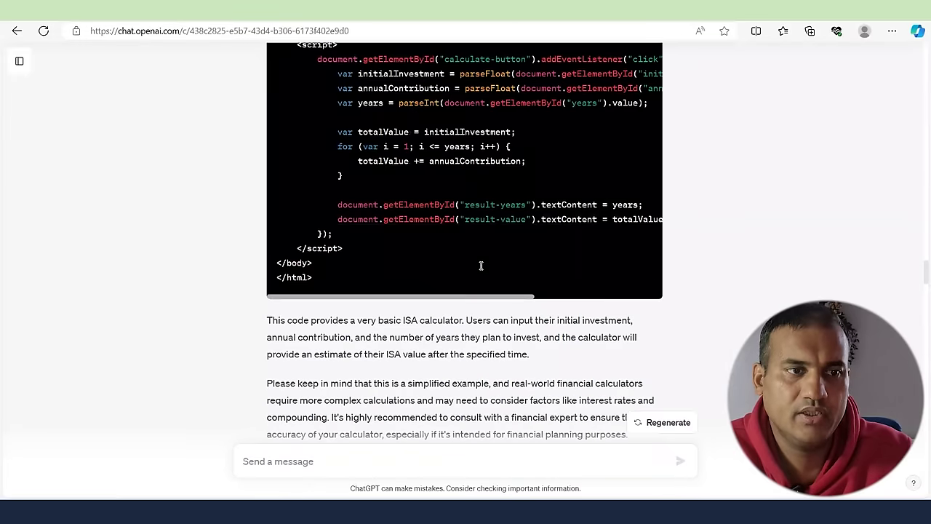
{"action": "scroll", "coordinate": [480, 266], "scroll_direction": "up", "scroll_amount": 8}
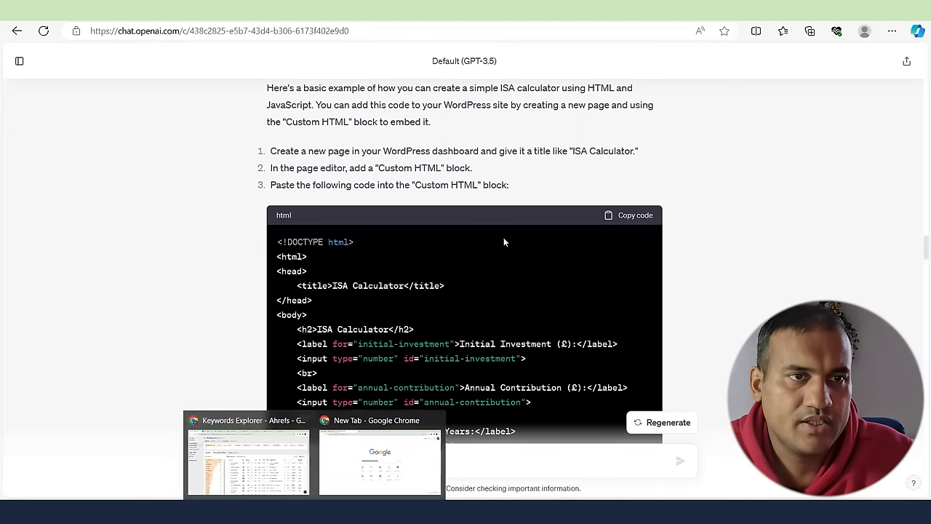
Step: Go back up to outline steps 1–3 on domain and hosting, then switch to the other Chrome window
{"action": "scroll", "coordinate": [564, 181], "scroll_direction": "up", "scroll_amount": 15}
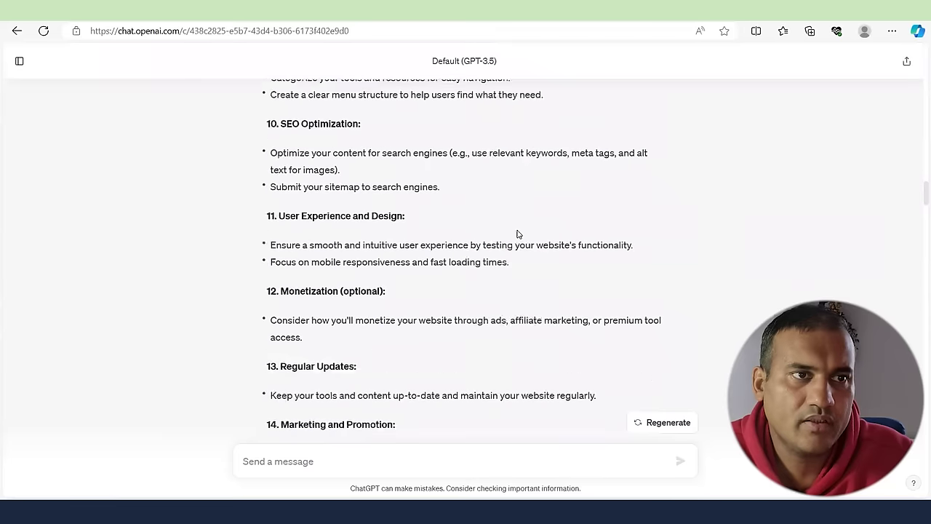
{"action": "scroll", "coordinate": [508, 246], "scroll_direction": "up", "scroll_amount": 5}
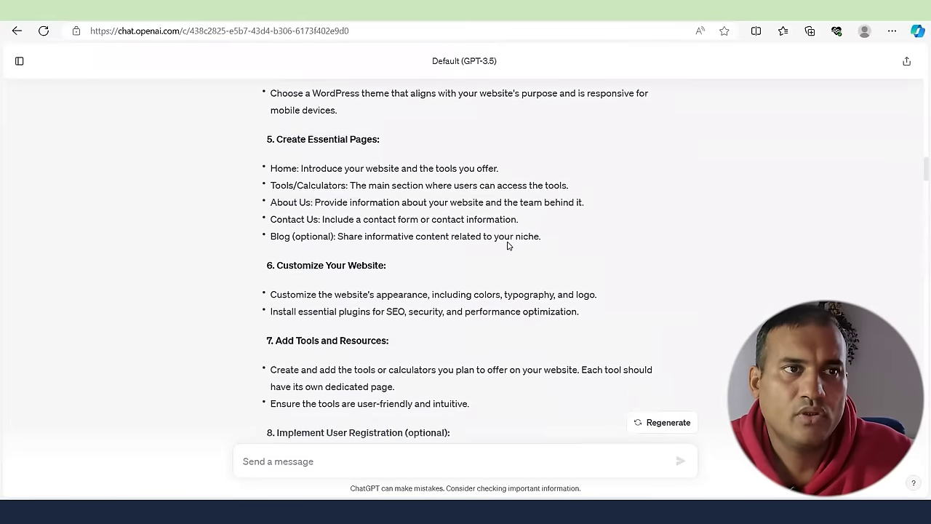
{"action": "scroll", "coordinate": [508, 246], "scroll_direction": "up", "scroll_amount": 2}
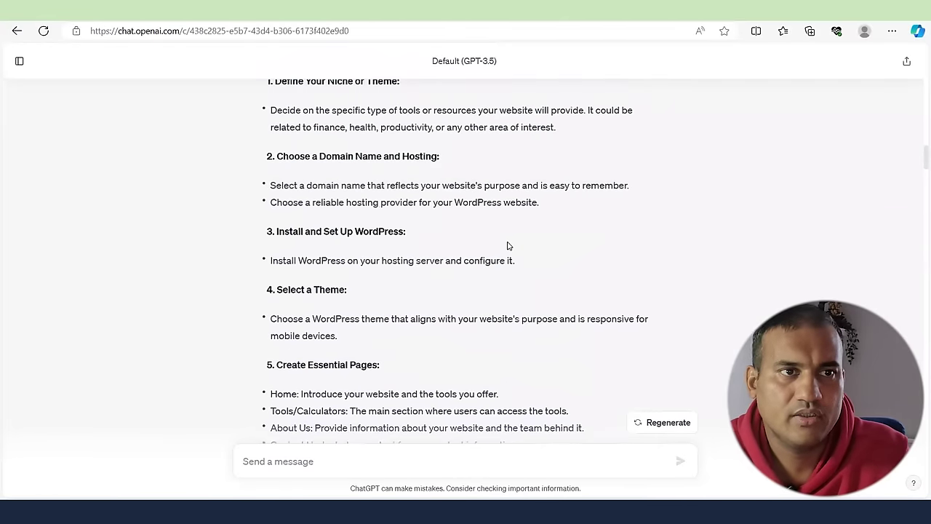
{"action": "left_click", "coordinate": [531, 36]}
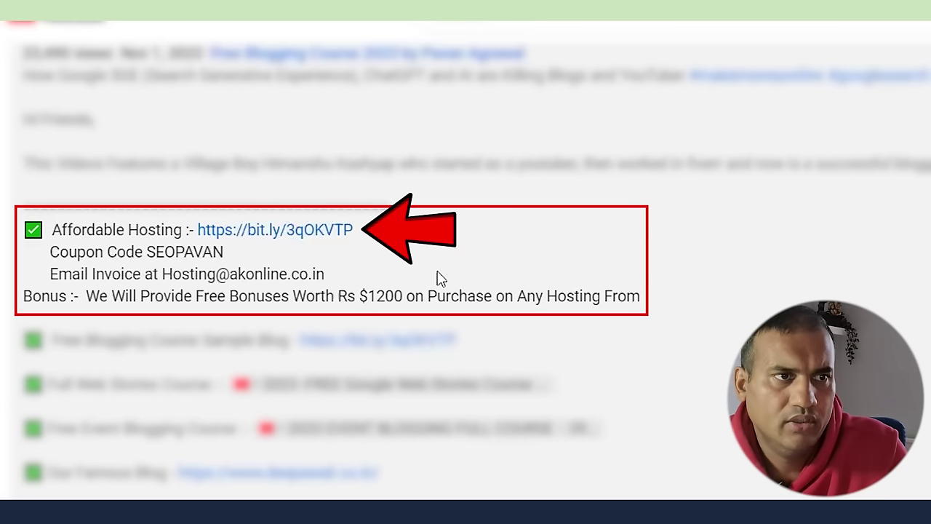
Step: Follow the bit.ly affordable hosting link to Hostinger's Select Your Web Hosting Package section
{"action": "left_click", "coordinate": [304, 231]}
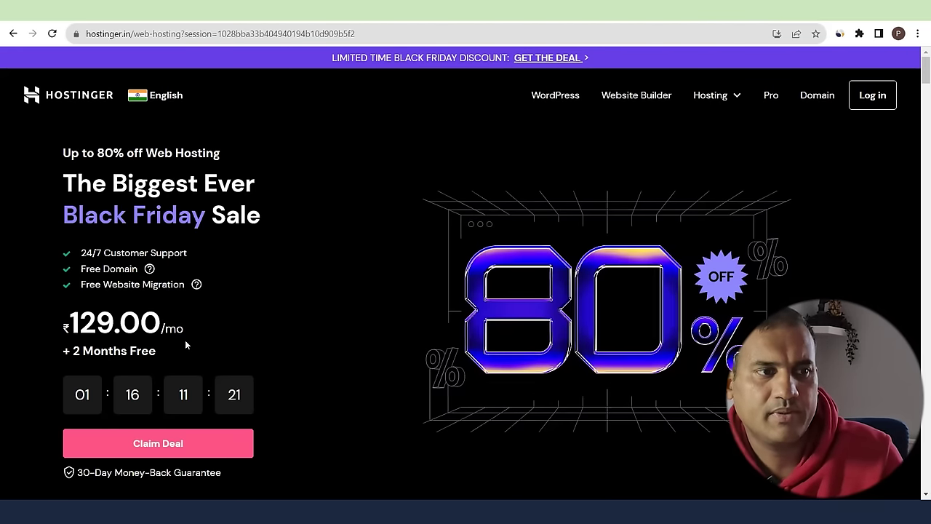
{"action": "scroll", "coordinate": [200, 394], "scroll_direction": "down", "scroll_amount": 1}
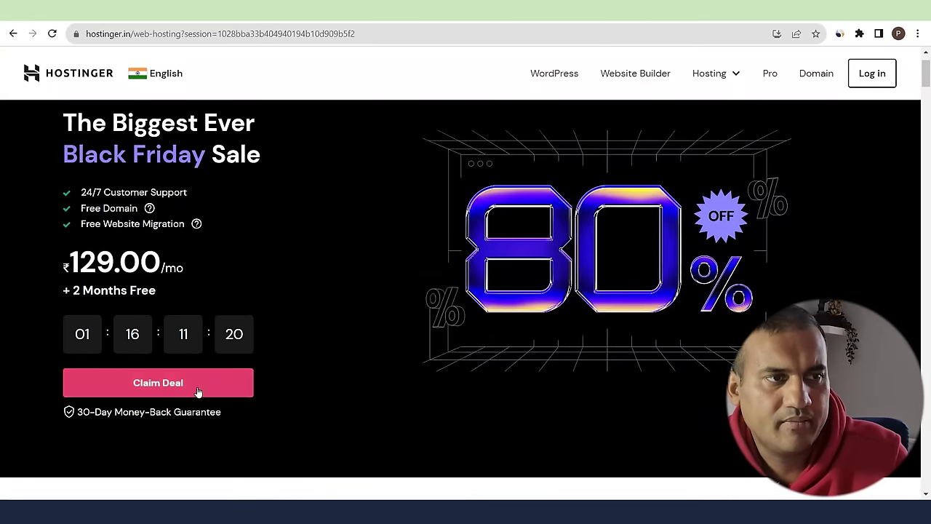
{"action": "scroll", "coordinate": [197, 392], "scroll_direction": "down", "scroll_amount": 8}
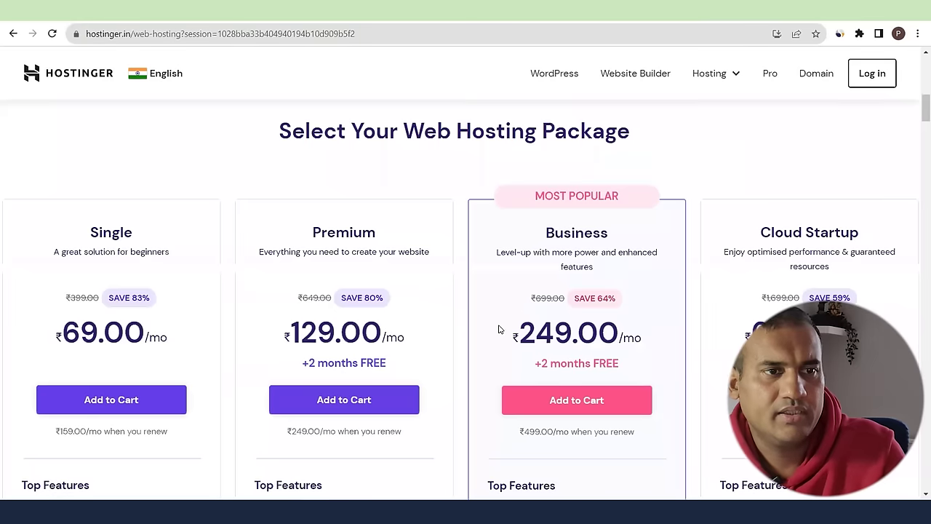
{"action": "scroll", "coordinate": [465, 301], "scroll_direction": "down", "scroll_amount": 1}
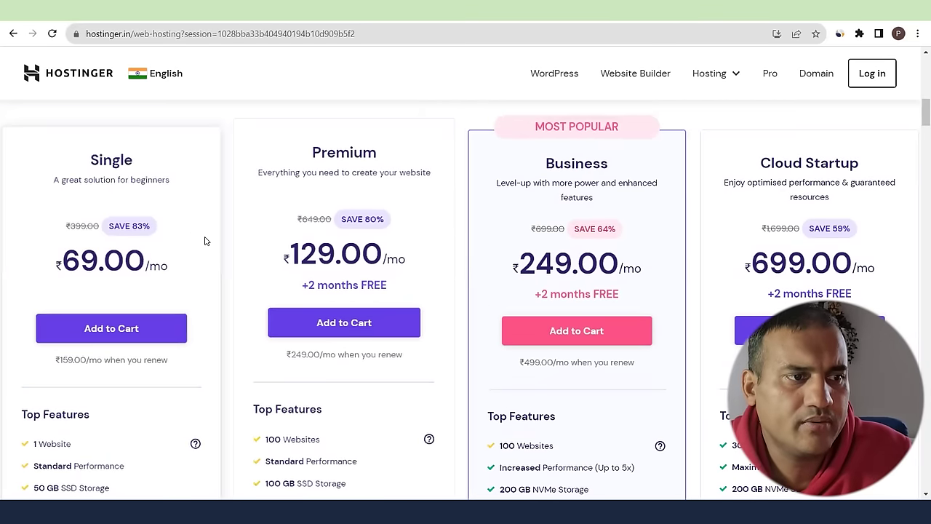
{"action": "scroll", "coordinate": [113, 378], "scroll_direction": "down", "scroll_amount": 2}
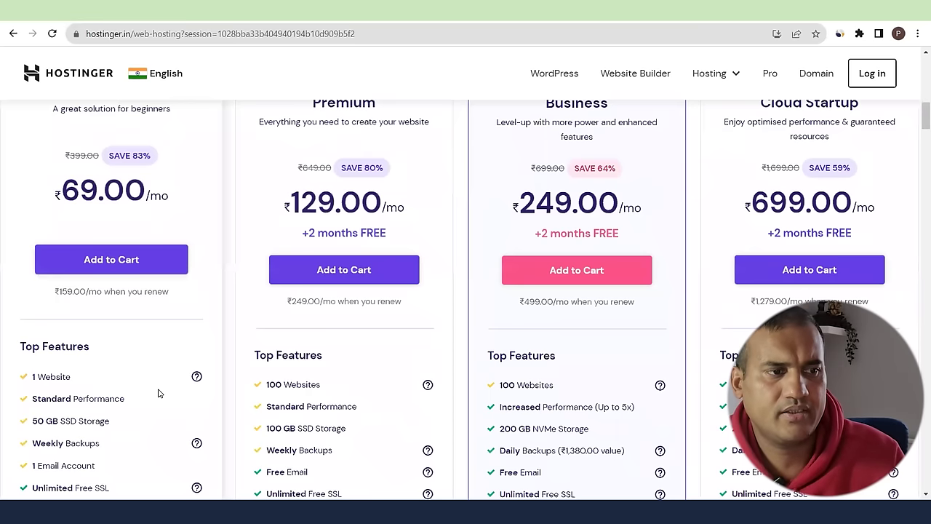
{"action": "scroll", "coordinate": [217, 442], "scroll_direction": "down", "scroll_amount": 1}
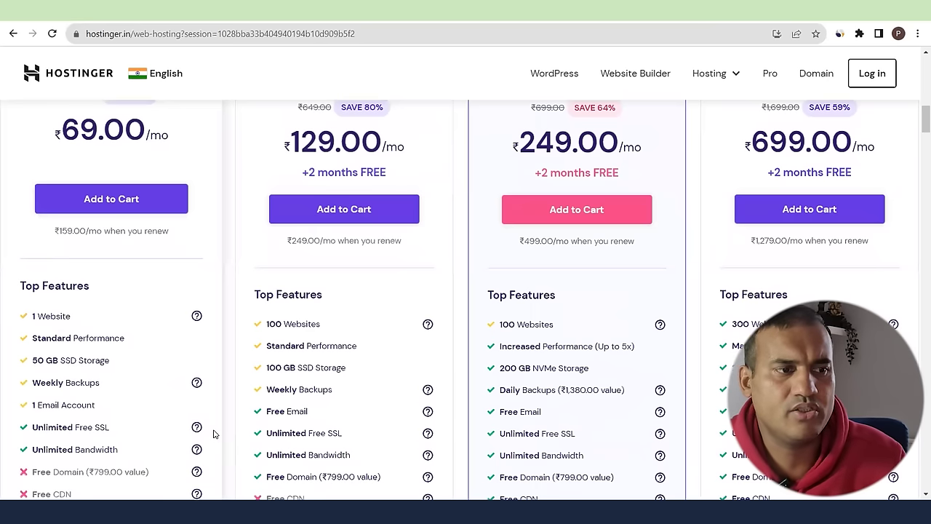
{"action": "scroll", "coordinate": [188, 441], "scroll_direction": "down", "scroll_amount": 1}
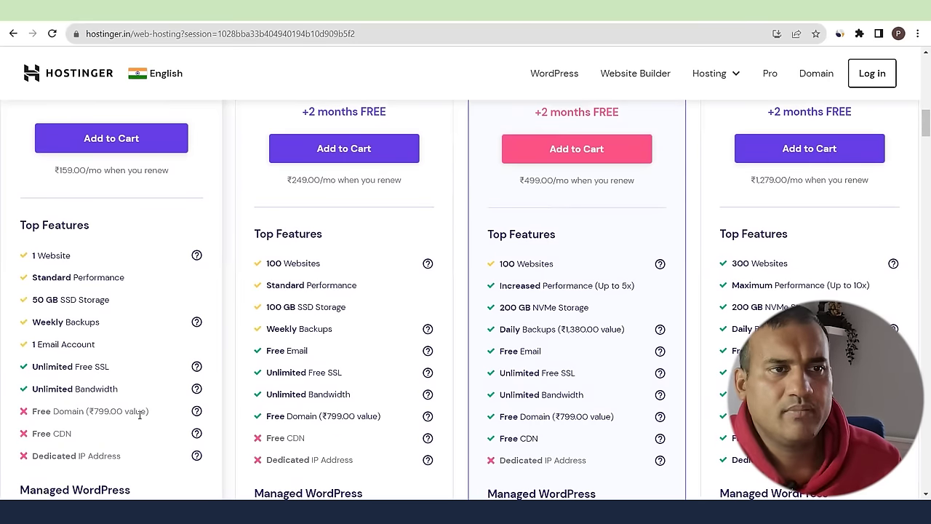
{"action": "scroll", "coordinate": [141, 416], "scroll_direction": "up", "scroll_amount": 2}
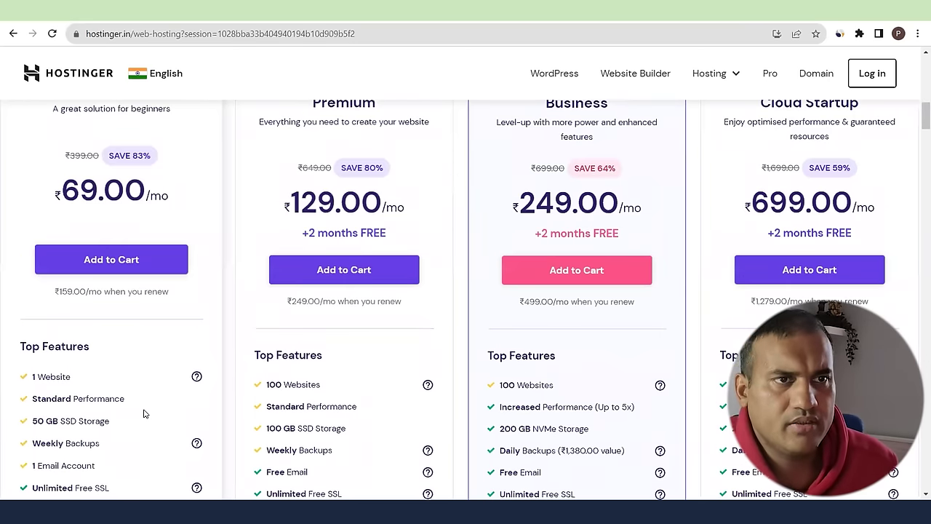
{"action": "scroll", "coordinate": [327, 243], "scroll_direction": "up", "scroll_amount": 1}
{"action": "scroll", "coordinate": [338, 235], "scroll_direction": "down", "scroll_amount": 1}
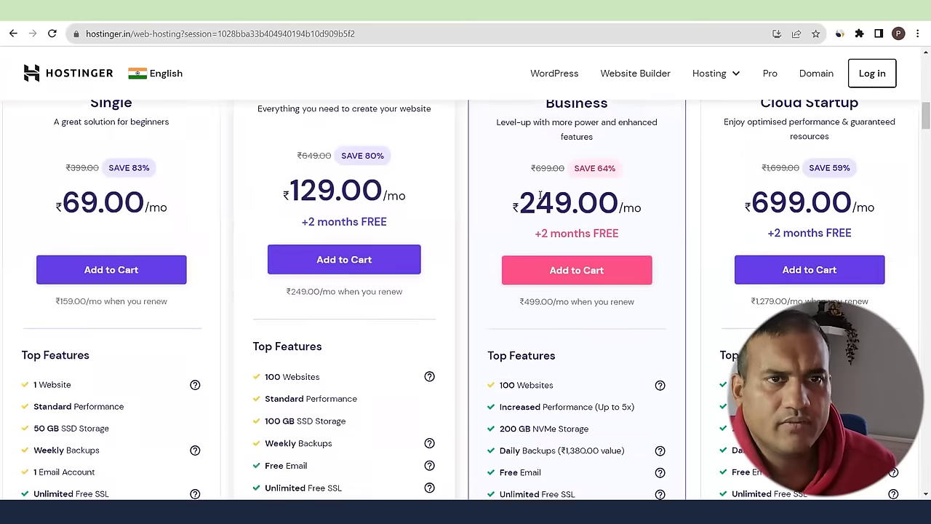
{"action": "scroll", "coordinate": [441, 243], "scroll_direction": "down", "scroll_amount": 1}
{"action": "scroll", "coordinate": [434, 254], "scroll_direction": "down", "scroll_amount": 1}
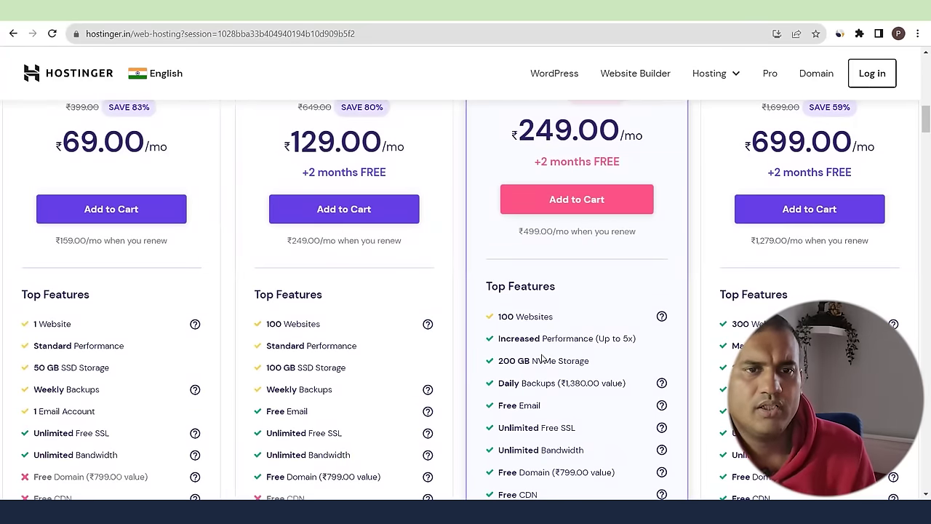
{"action": "scroll", "coordinate": [535, 363], "scroll_direction": "down", "scroll_amount": 1}
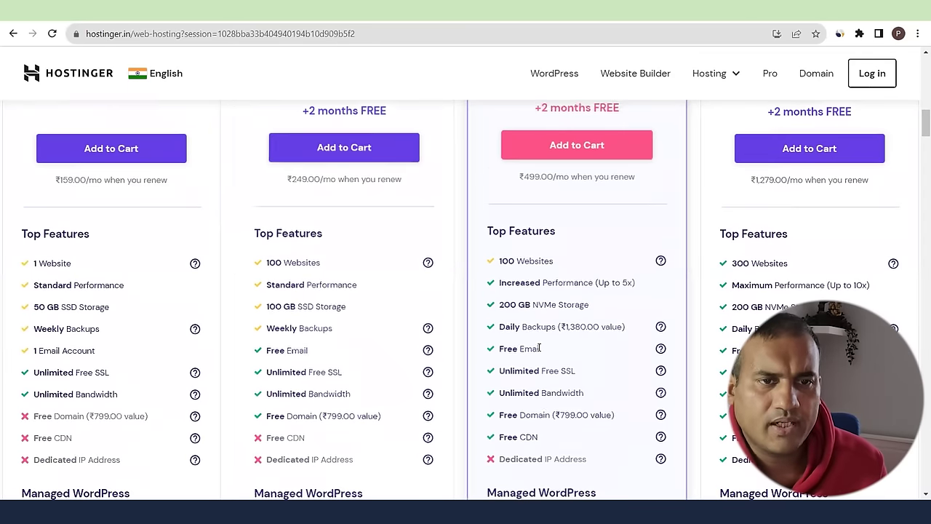
{"action": "scroll", "coordinate": [533, 342], "scroll_direction": "down", "scroll_amount": 1}
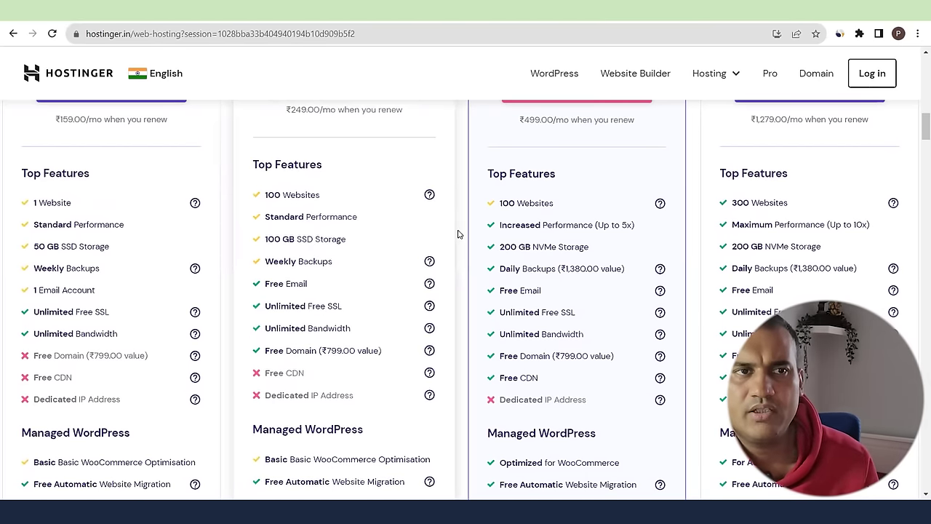
{"action": "scroll", "coordinate": [458, 234], "scroll_direction": "up", "scroll_amount": 1}
{"action": "scroll", "coordinate": [458, 233], "scroll_direction": "up", "scroll_amount": 3}
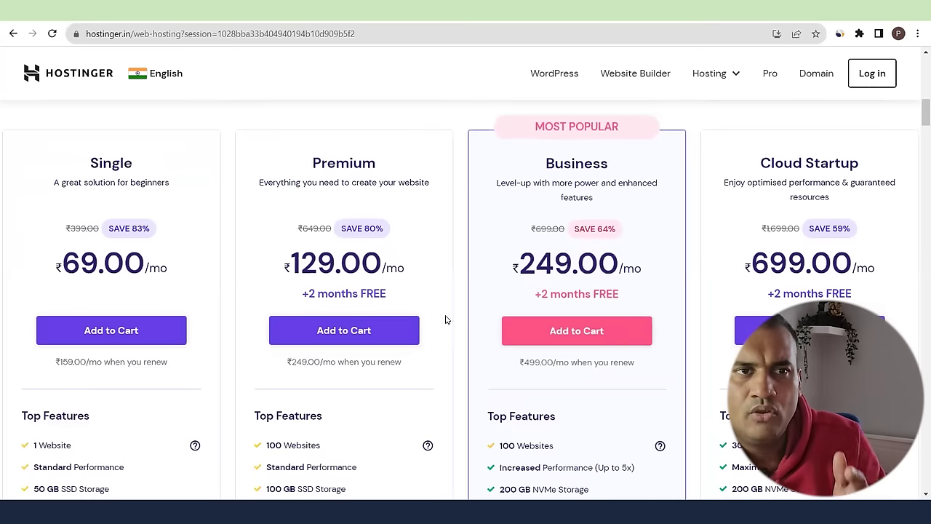
Step: Compare the plan feature lists and add the Premium plan at ₹129.00/mo to the cart
{"action": "scroll", "coordinate": [469, 319], "scroll_direction": "down", "scroll_amount": 3}
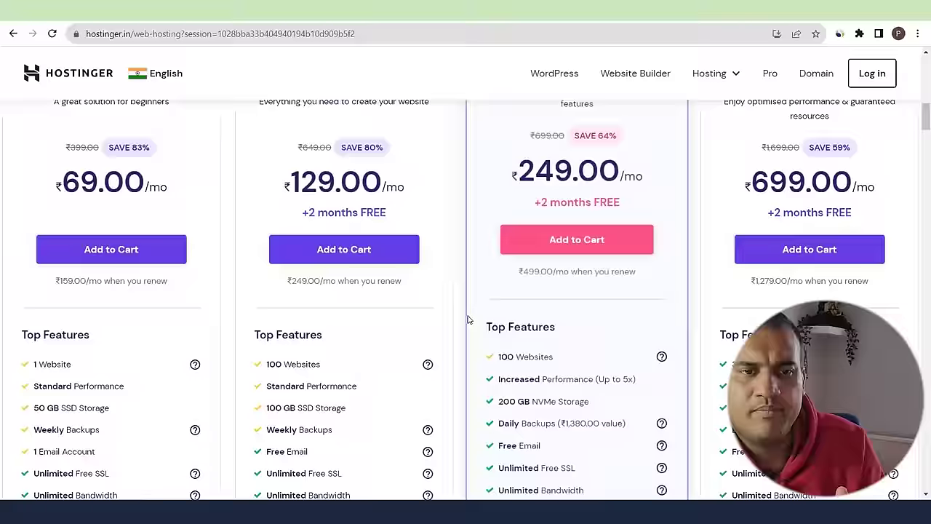
{"action": "scroll", "coordinate": [469, 315], "scroll_direction": "down", "scroll_amount": 2}
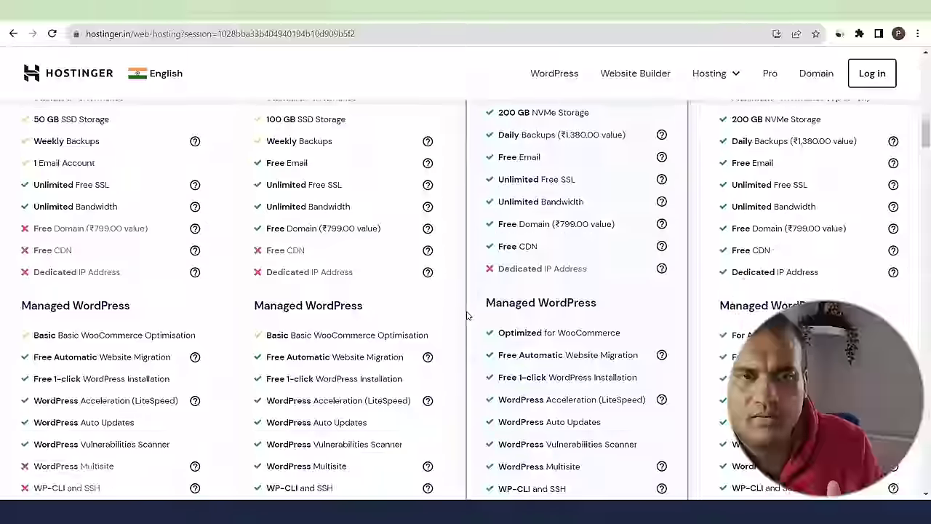
{"action": "scroll", "coordinate": [468, 315], "scroll_direction": "down", "scroll_amount": 1}
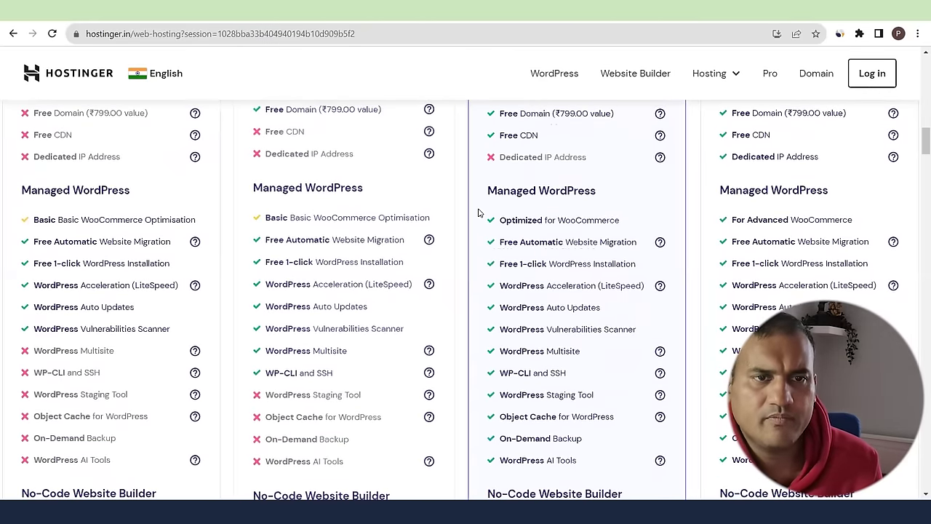
{"action": "scroll", "coordinate": [484, 291], "scroll_direction": "down", "scroll_amount": 1}
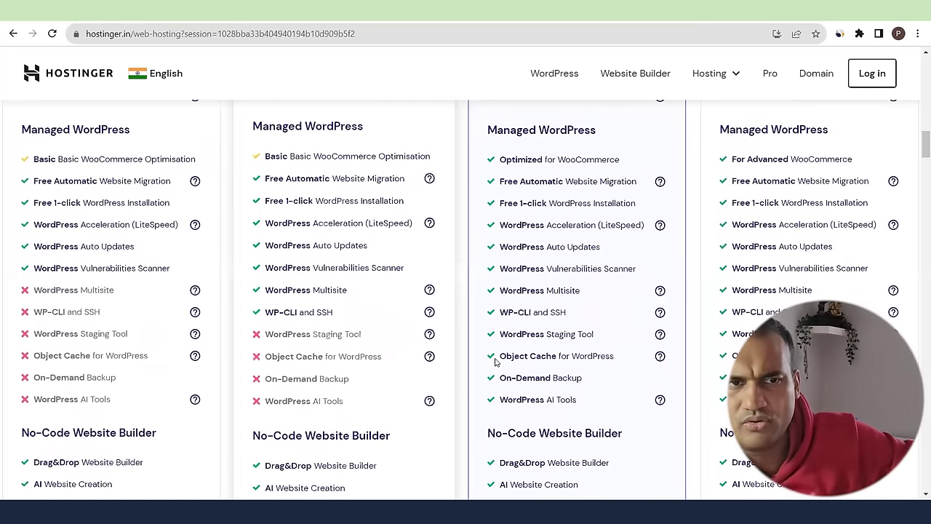
{"action": "scroll", "coordinate": [464, 399], "scroll_direction": "down", "scroll_amount": 2}
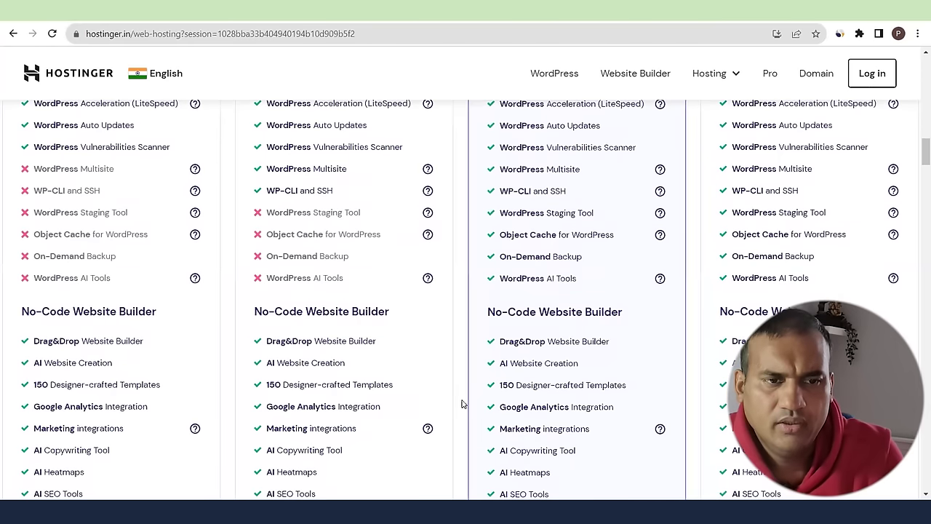
{"action": "scroll", "coordinate": [462, 404], "scroll_direction": "down", "scroll_amount": 2}
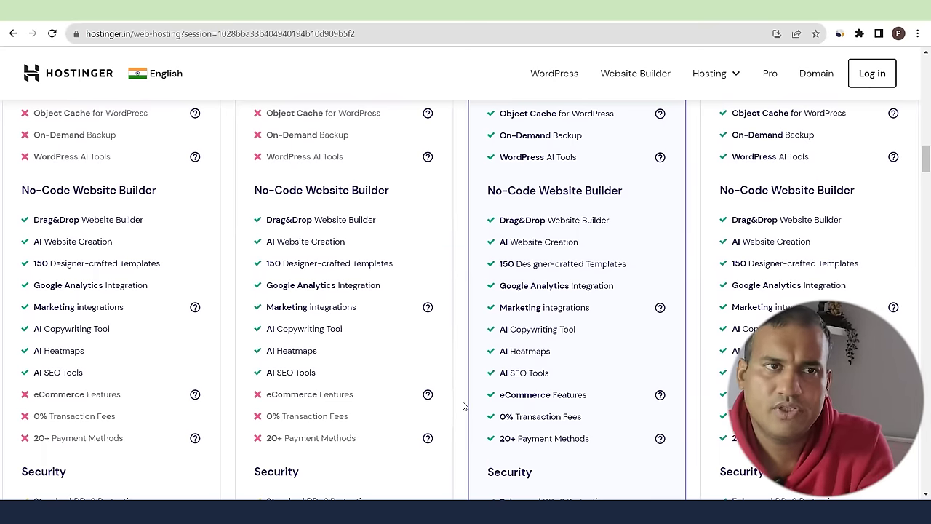
{"action": "scroll", "coordinate": [461, 405], "scroll_direction": "up", "scroll_amount": 10}
{"action": "left_click", "coordinate": [381, 384]}
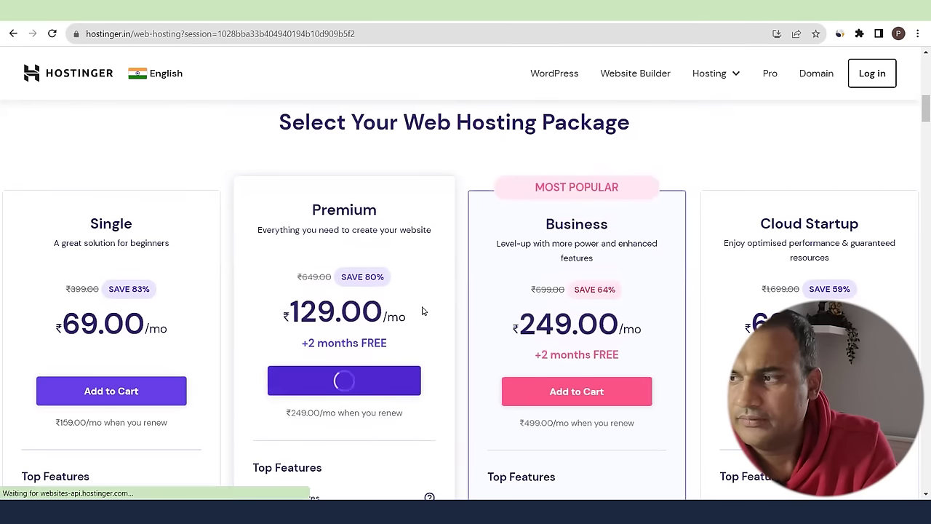
Step: Switch the Premium plan billing period to 12 months to compare its total
{"action": "scroll", "coordinate": [442, 295], "scroll_direction": "down", "scroll_amount": 6}
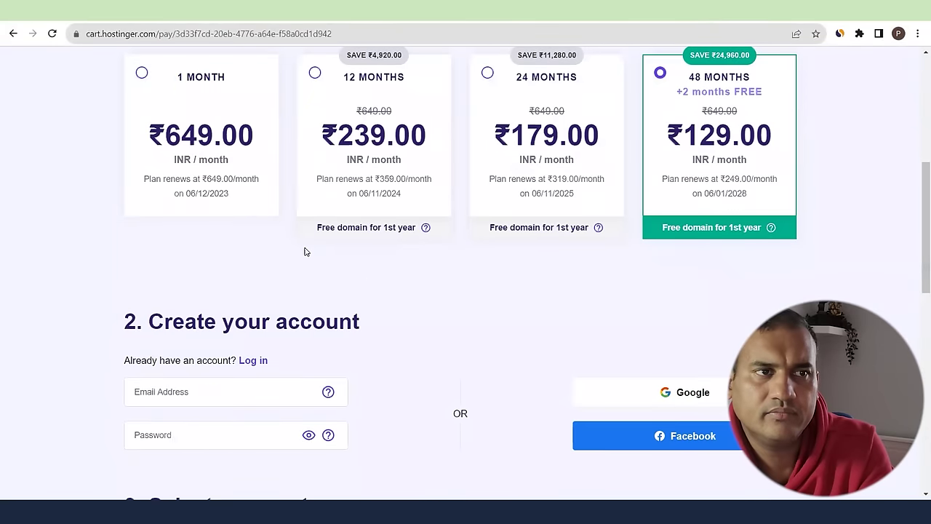
{"action": "scroll", "coordinate": [303, 251], "scroll_direction": "up", "scroll_amount": 2}
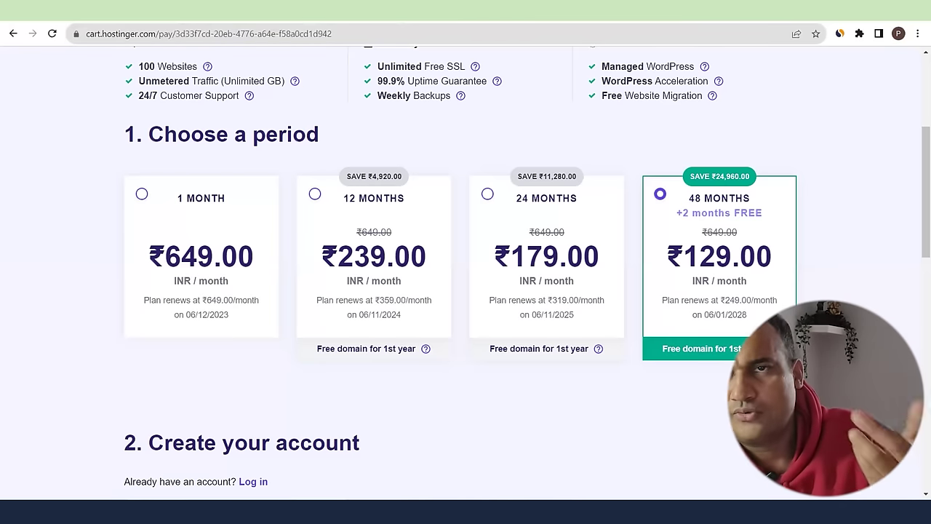
{"action": "scroll", "coordinate": [575, 408], "scroll_direction": "down", "scroll_amount": 1}
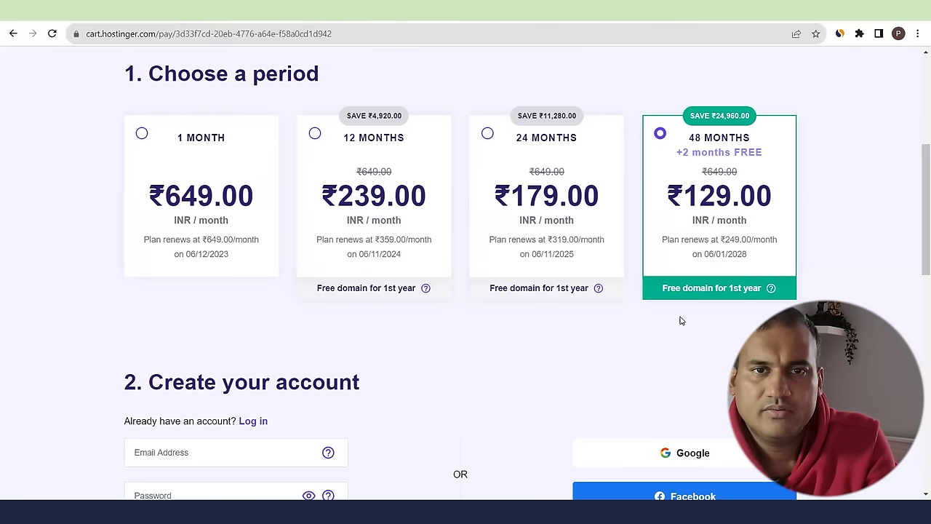
{"action": "scroll", "coordinate": [681, 320], "scroll_direction": "down", "scroll_amount": 1}
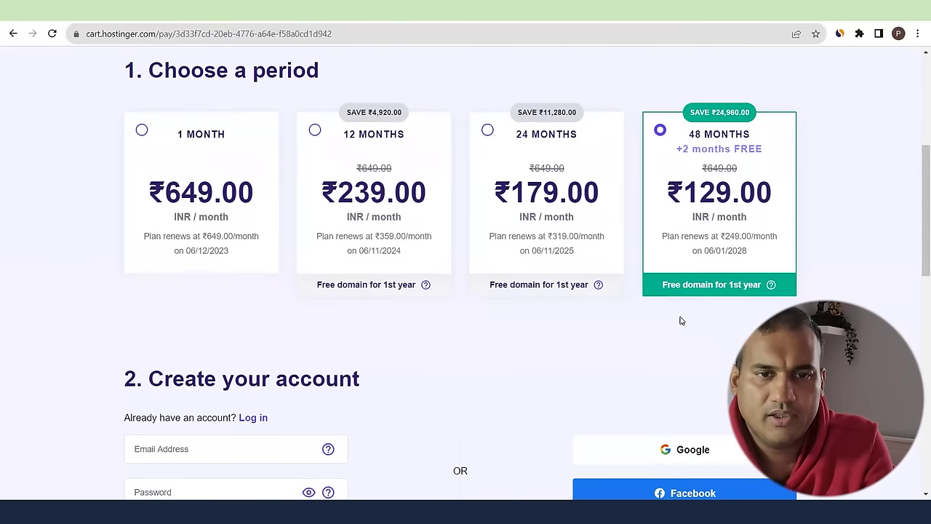
{"action": "scroll", "coordinate": [681, 320], "scroll_direction": "down", "scroll_amount": 9}
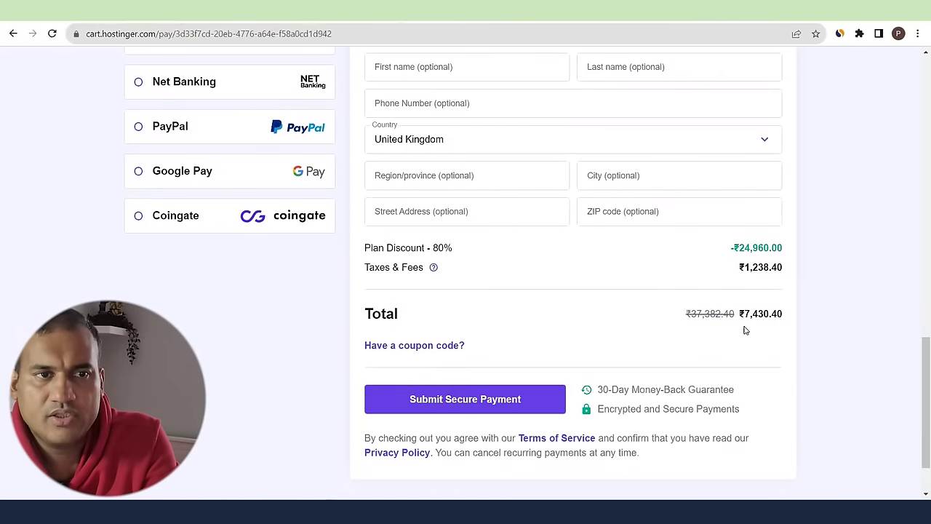
{"action": "scroll", "coordinate": [742, 331], "scroll_direction": "up", "scroll_amount": 4}
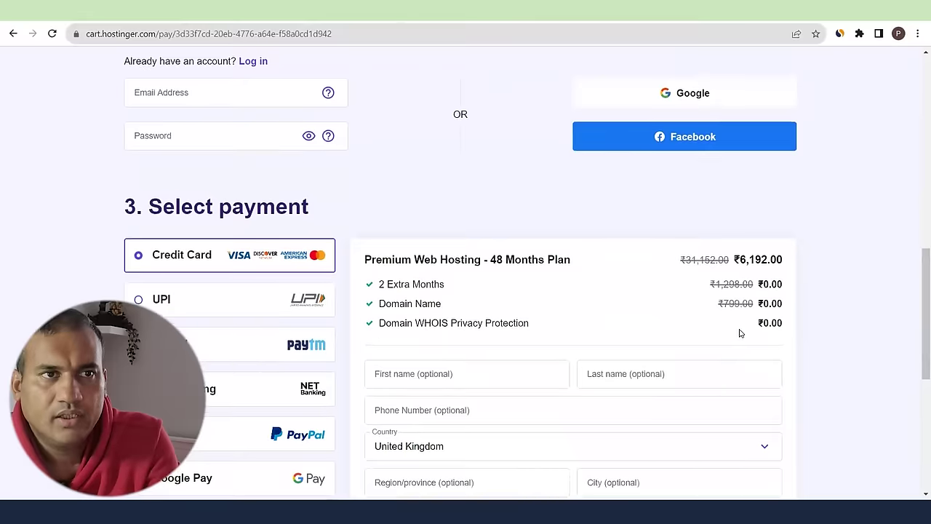
{"action": "scroll", "coordinate": [739, 333], "scroll_direction": "up", "scroll_amount": 5}
{"action": "left_click", "coordinate": [315, 135]}
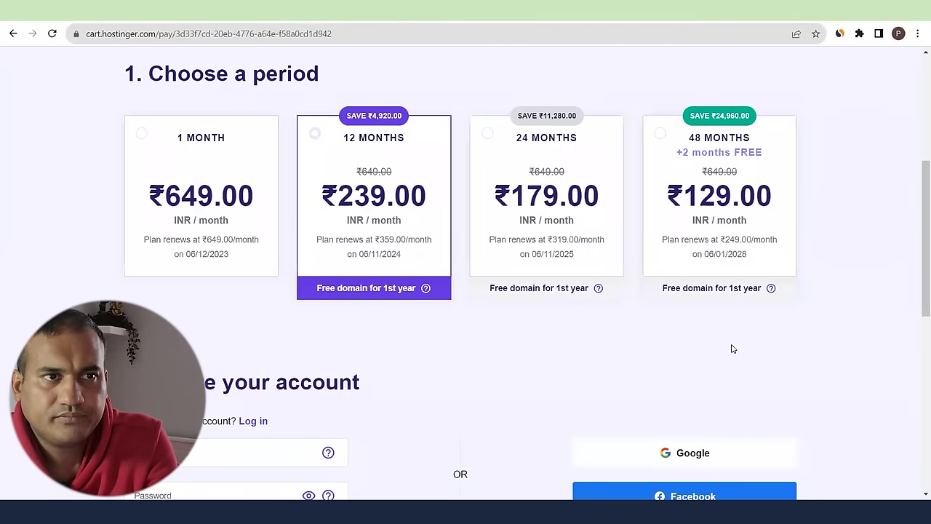
{"action": "scroll", "coordinate": [809, 362], "scroll_direction": "down", "scroll_amount": 8}
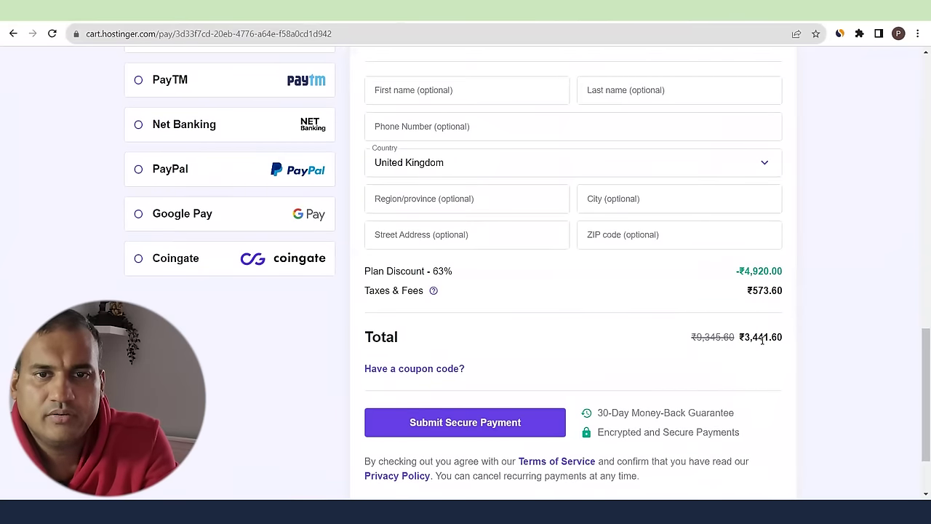
Step: Restore the 48-month period and check the ₹7,430.40 total with 80% discount
{"action": "scroll", "coordinate": [763, 338], "scroll_direction": "up", "scroll_amount": 4}
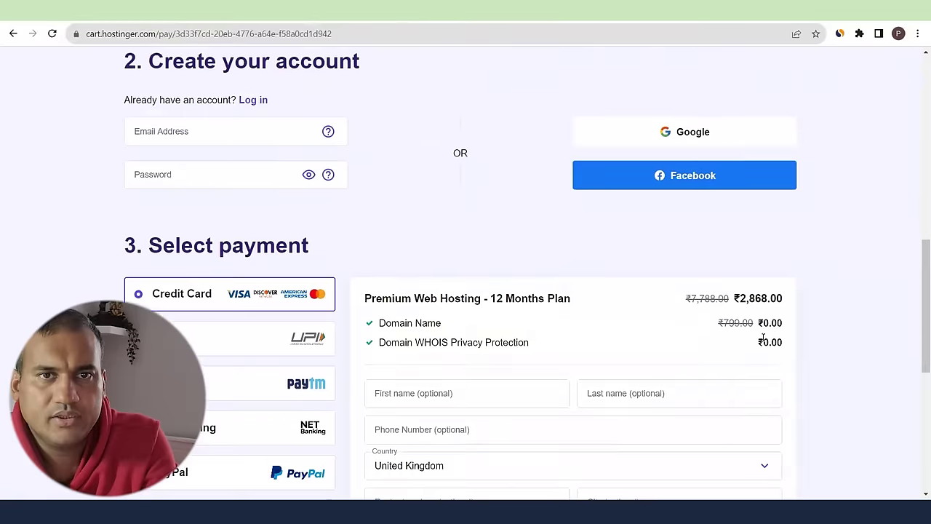
{"action": "scroll", "coordinate": [762, 338], "scroll_direction": "up", "scroll_amount": 3}
{"action": "scroll", "coordinate": [720, 165], "scroll_direction": "up", "scroll_amount": 3}
{"action": "left_click", "coordinate": [660, 177]}
{"action": "scroll", "coordinate": [789, 293], "scroll_direction": "down", "scroll_amount": 10}
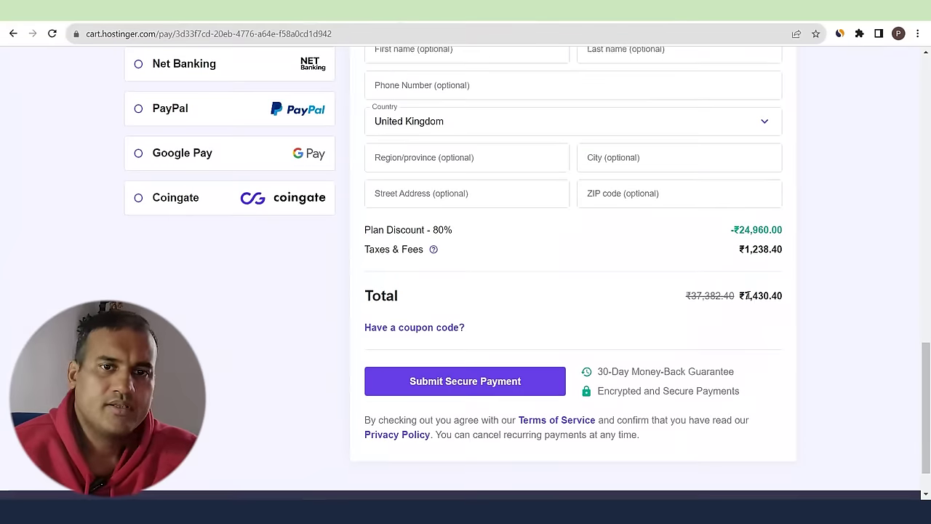
Step: Apply the coupon code SEOPAVAN to the order and review the discounted checkout
{"action": "left_click", "coordinate": [435, 328]}
{"action": "left_click", "coordinate": [467, 370]}
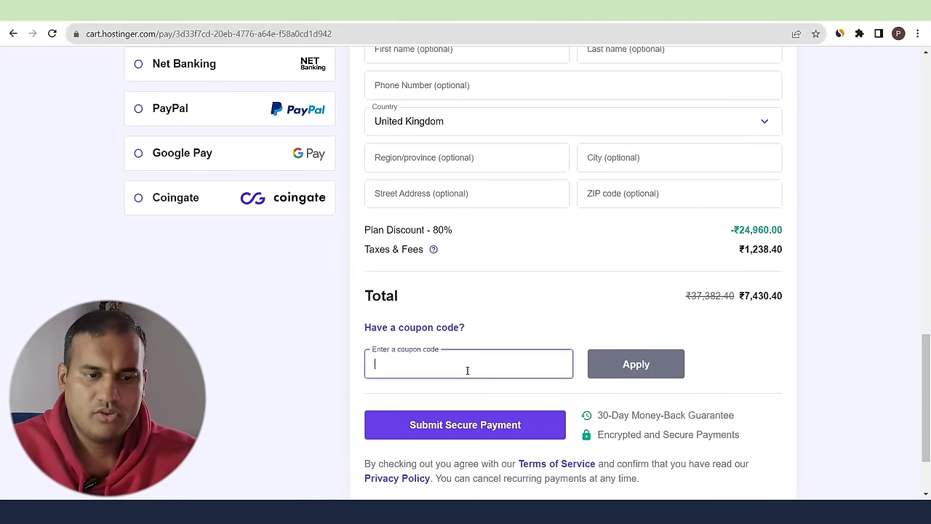
{"action": "type", "text": "SEOPAVAN"}
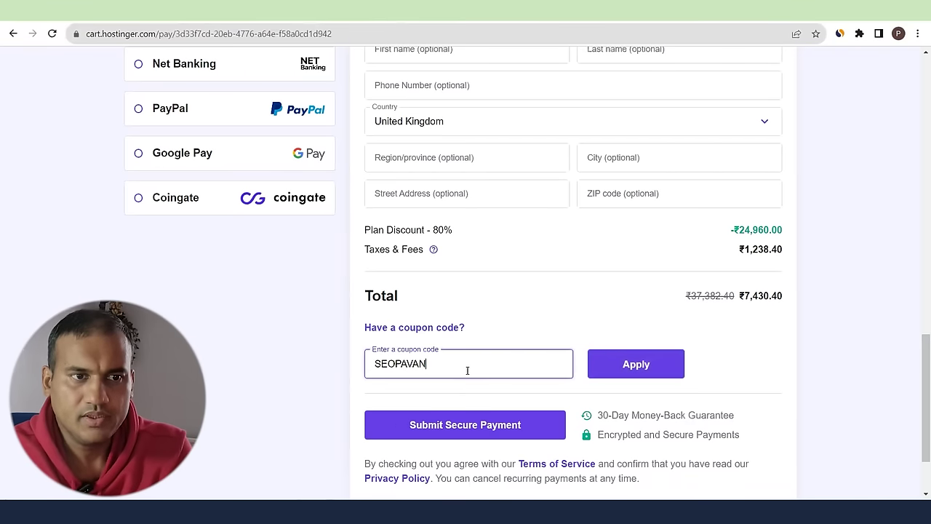
{"action": "left_click", "coordinate": [628, 368]}
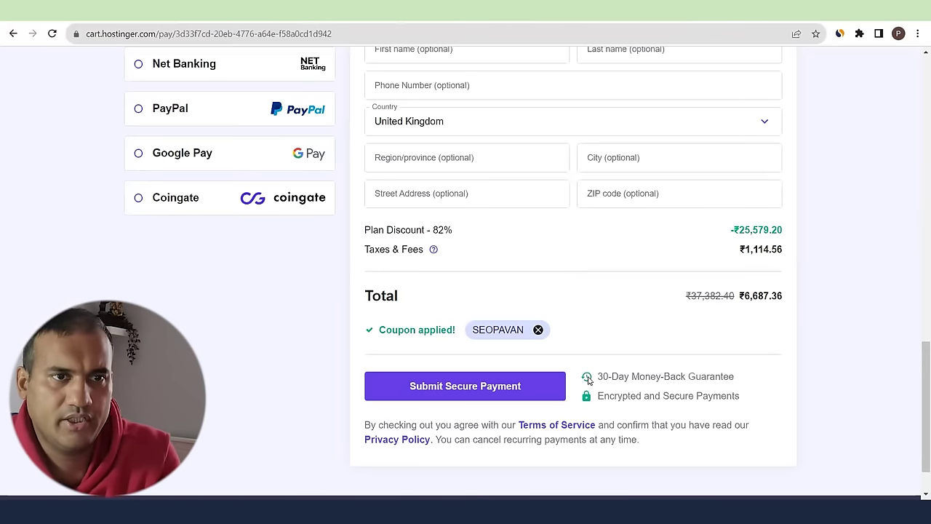
{"action": "scroll", "coordinate": [555, 379], "scroll_direction": "up", "scroll_amount": 4}
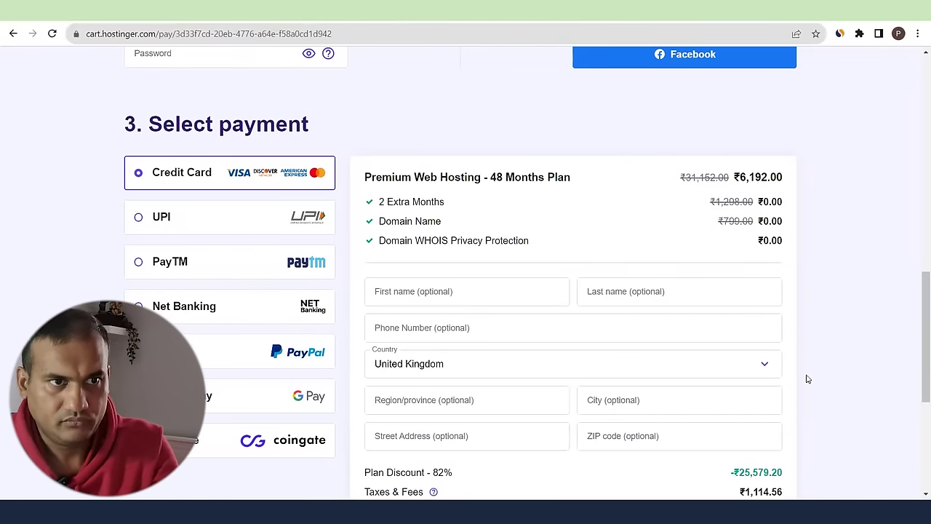
{"action": "scroll", "coordinate": [701, 374], "scroll_direction": "down", "scroll_amount": 3}
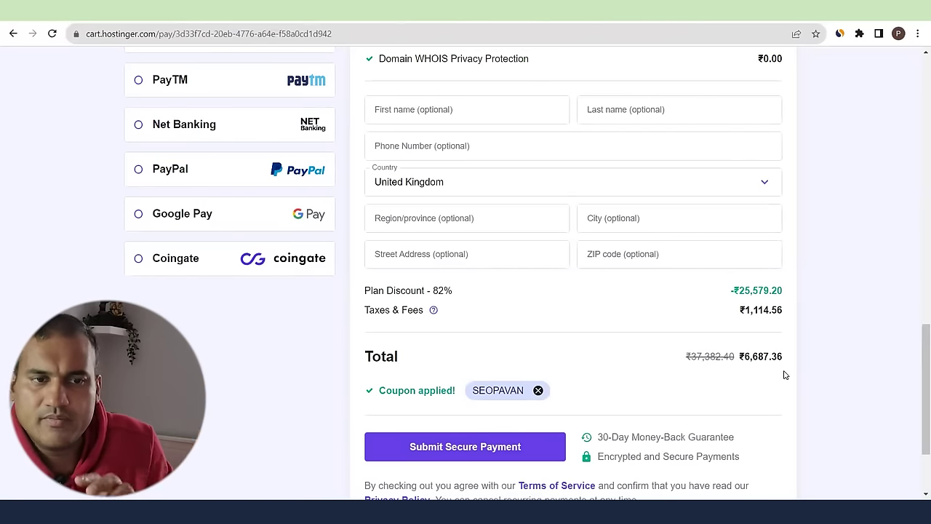
{"action": "scroll", "coordinate": [785, 374], "scroll_direction": "down", "scroll_amount": 3}
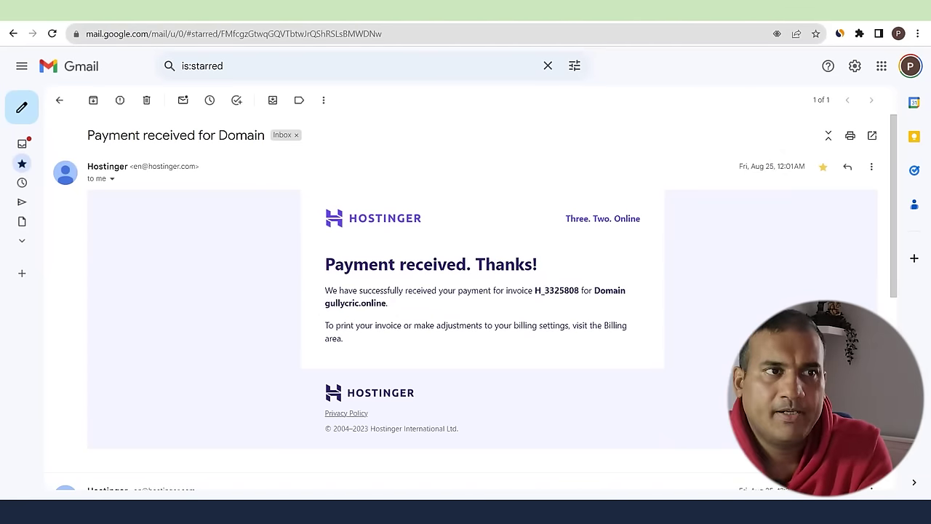
Step: Load hostinger.in in a new tab and log in with the first Google account
{"action": "key", "text": "ctrl+t"}
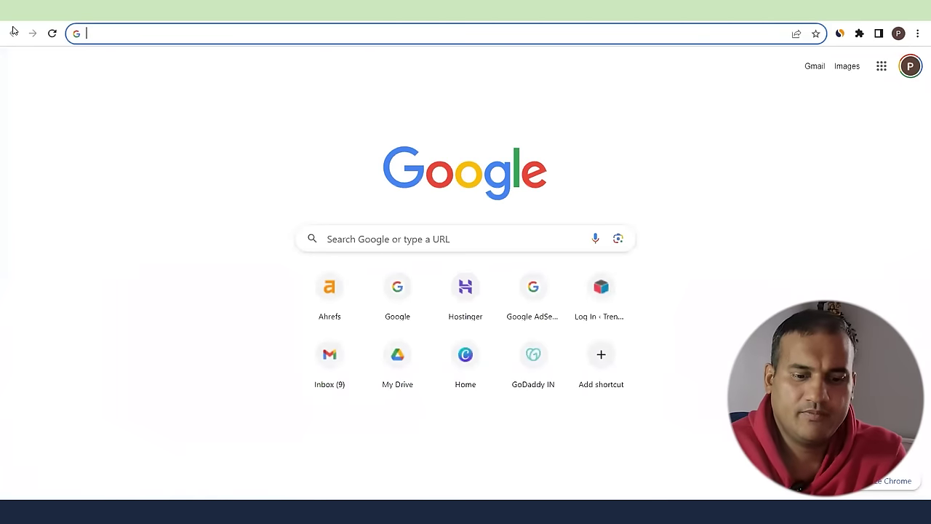
{"action": "type", "text": "hosti"}
{"action": "key", "text": "Return"}
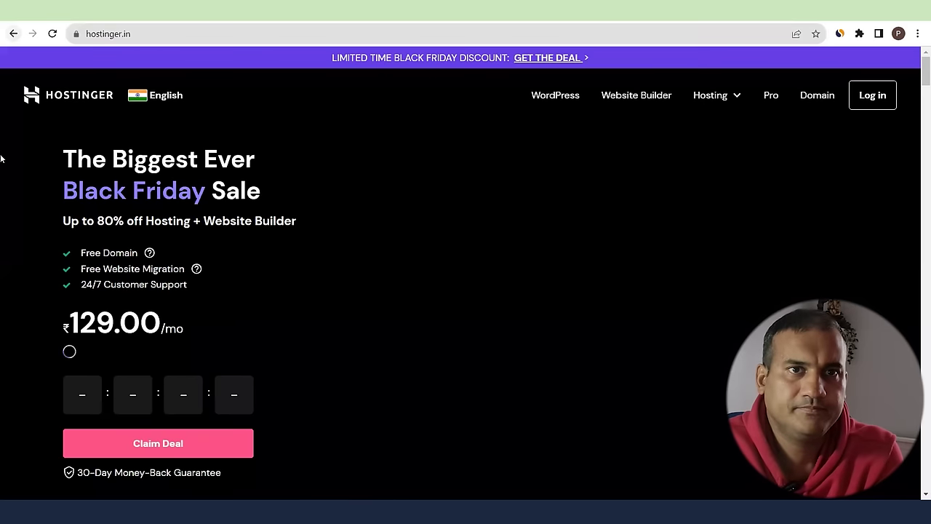
{"action": "left_click", "coordinate": [865, 96]}
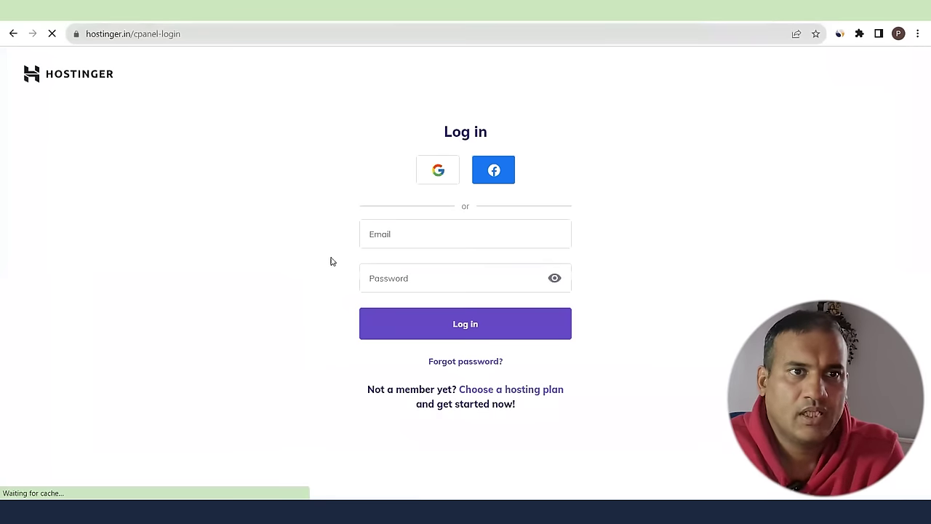
{"action": "left_click", "coordinate": [444, 180]}
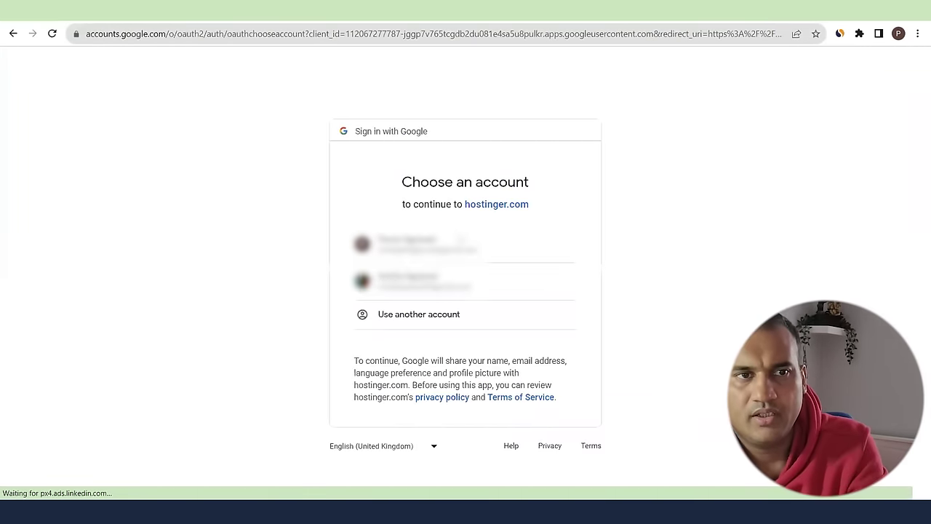
{"action": "left_click", "coordinate": [462, 240]}
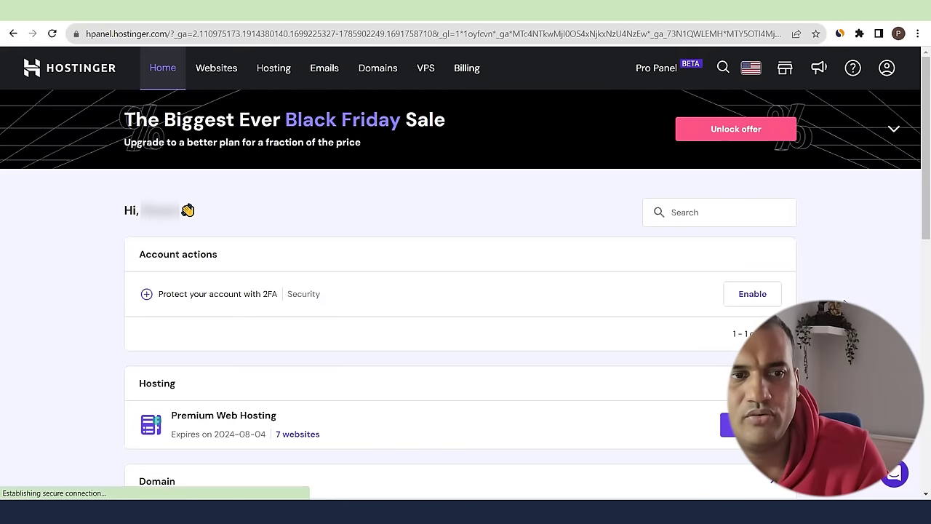
{"action": "scroll", "coordinate": [465, 291], "scroll_direction": "down", "scroll_amount": 1}
{"action": "scroll", "coordinate": [465, 291], "scroll_direction": "up", "scroll_amount": 1}
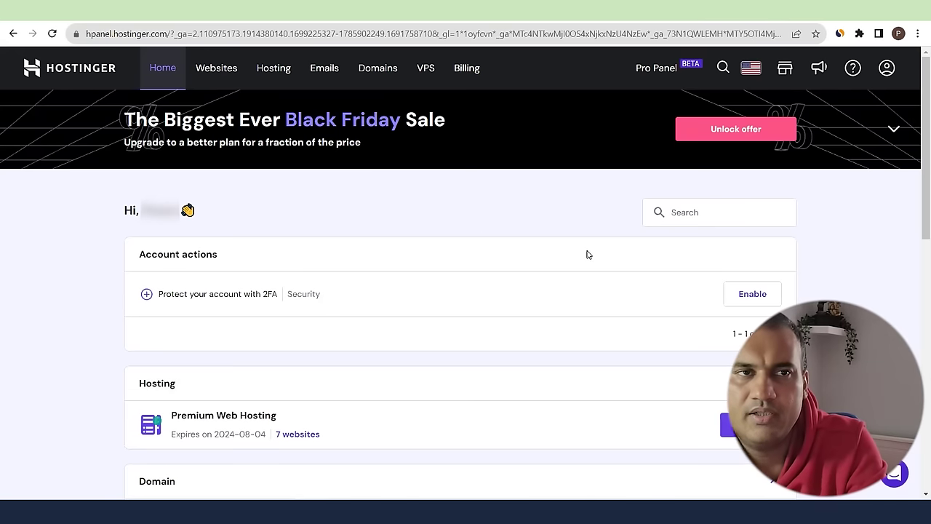
Step: Search Hostinger's domain checker for 'isa-calculator', finding isa-calculator.in at ₹499.00/yr
{"action": "left_click", "coordinate": [376, 70]}
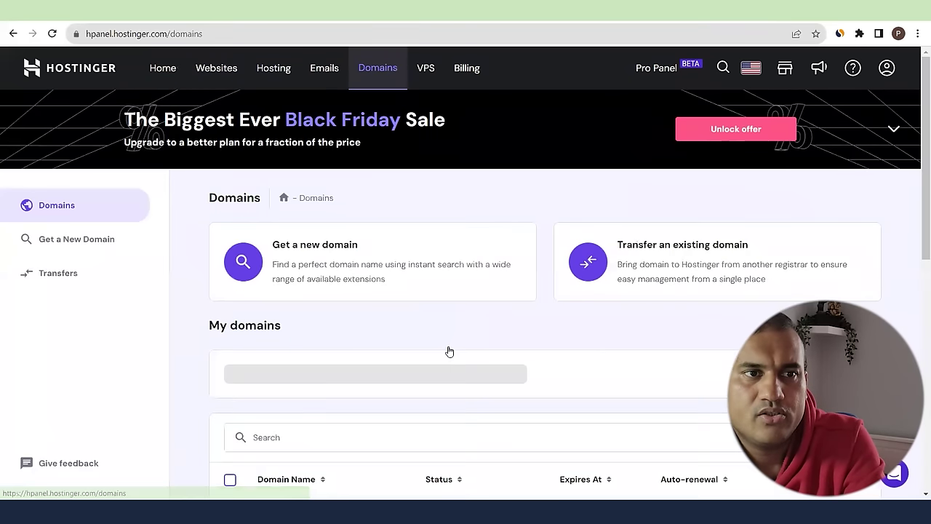
{"action": "left_click", "coordinate": [333, 254]}
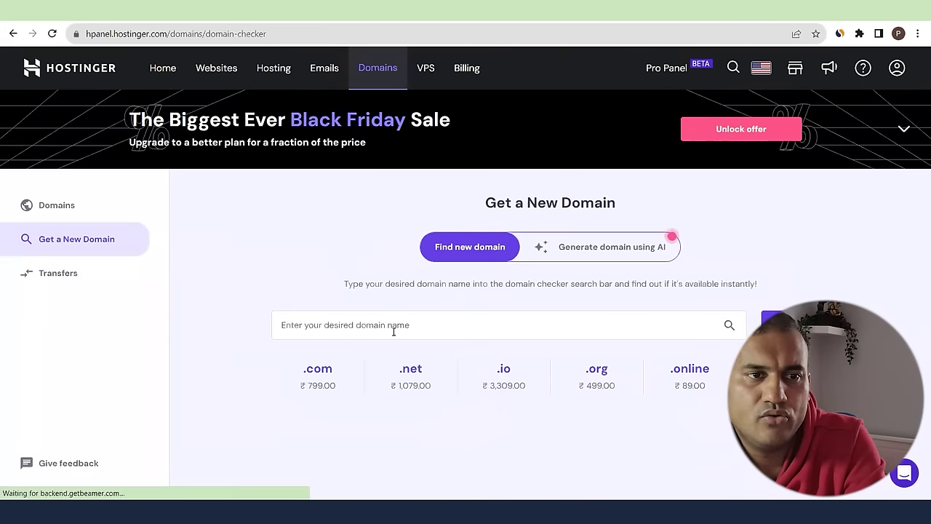
{"action": "left_click", "coordinate": [394, 331]}
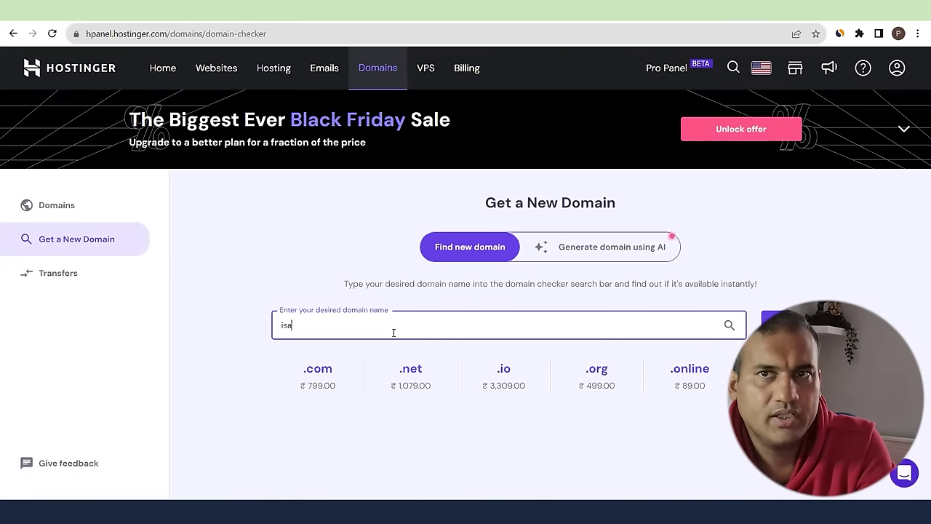
{"action": "type", "text": "calculator"}
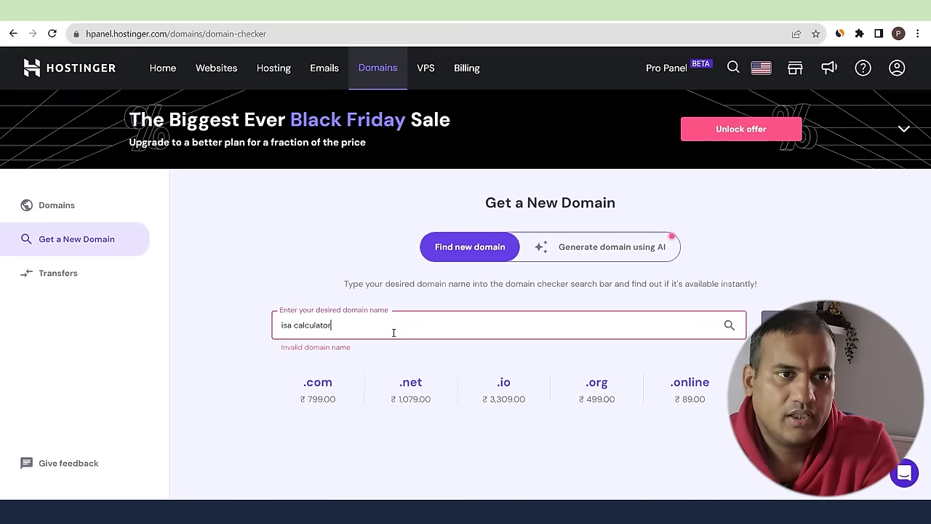
{"action": "key", "text": "BackSpace"}
{"action": "key", "text": "BackSpace"}
{"action": "key", "text": "BackSpace"}
{"action": "key", "text": "BackSpace"}
{"action": "key", "text": "BackSpace"}
{"action": "key", "text": "BackSpace"}
{"action": "key", "text": "BackSpace"}
{"action": "key", "text": "BackSpace"}
{"action": "key", "text": "BackSpace"}
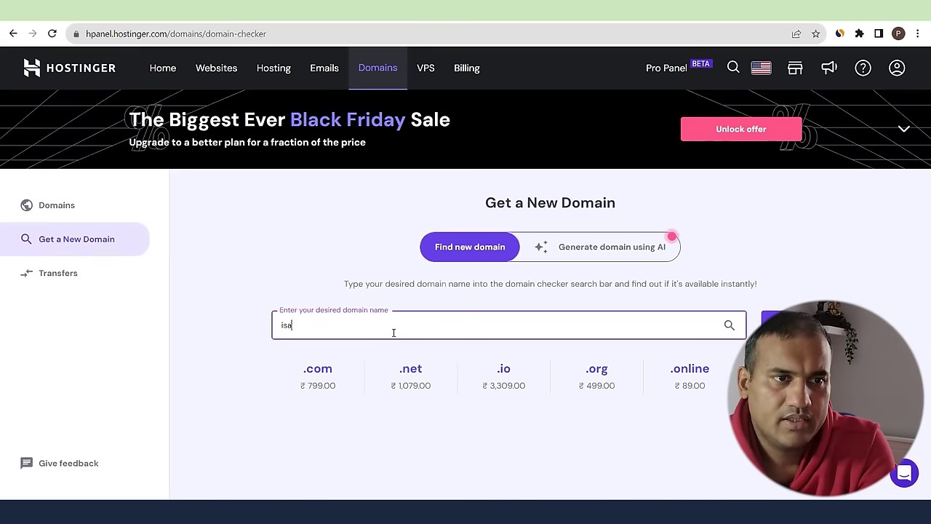
{"action": "type", "text": "-calc"}
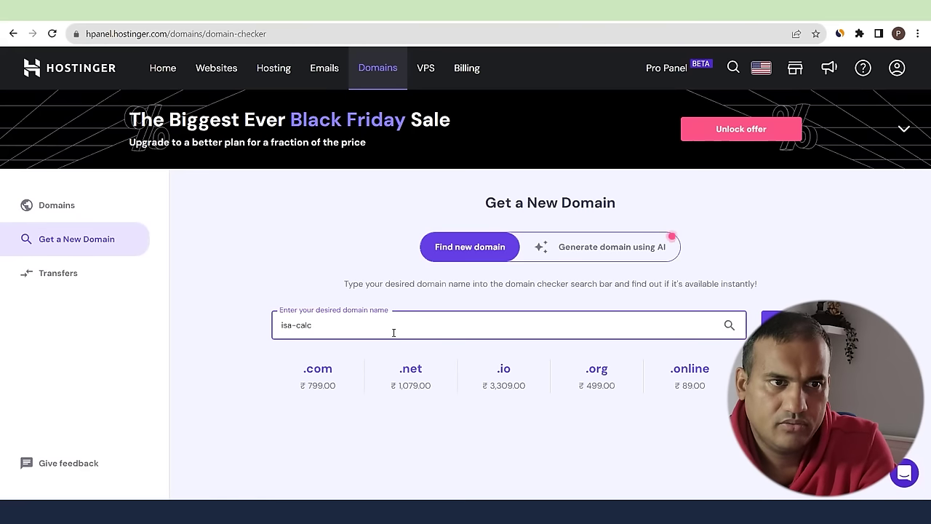
{"action": "type", "text": "ulator"}
{"action": "key", "text": "Return"}
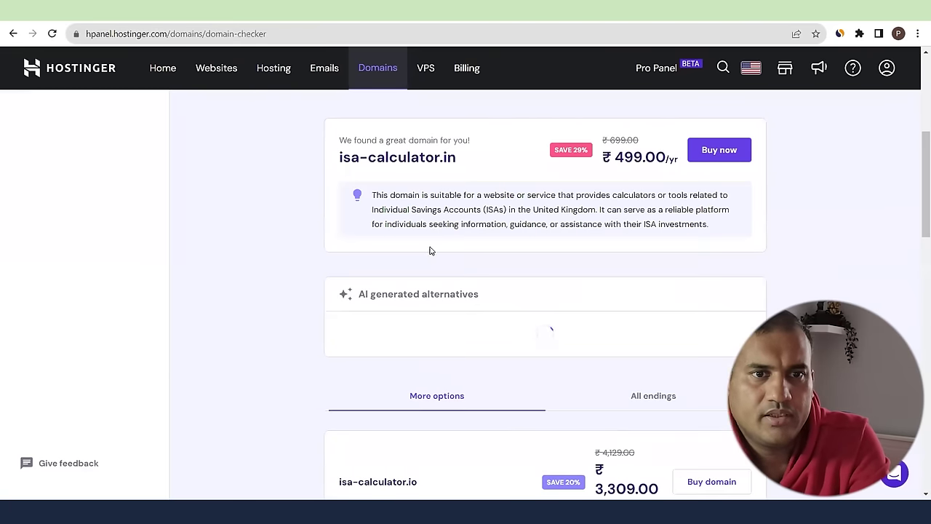
{"action": "scroll", "coordinate": [530, 246], "scroll_direction": "down", "scroll_amount": 3}
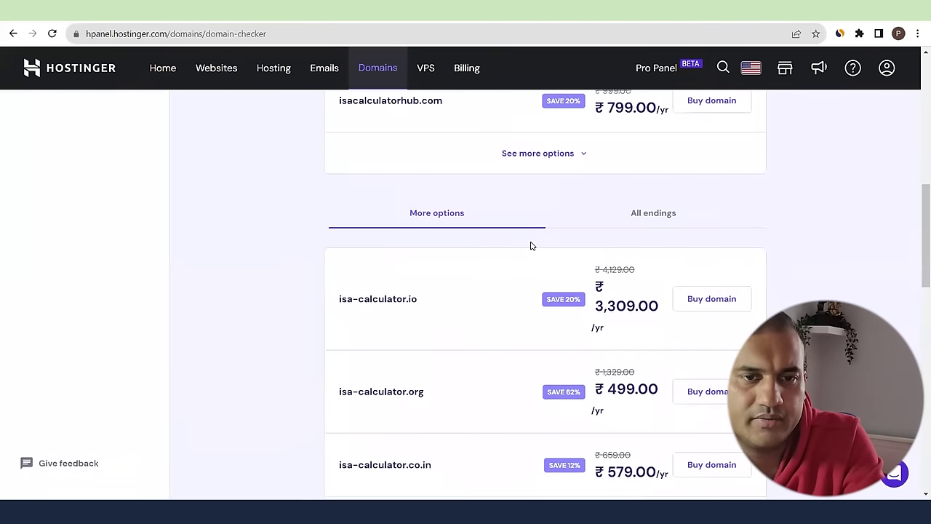
{"action": "key", "text": "ctrl+t"}
Step: Search GoDaddy for 'BMI calculator' domains and review prices, including the £52,498.99 premium one
{"action": "type", "text": "goda"}
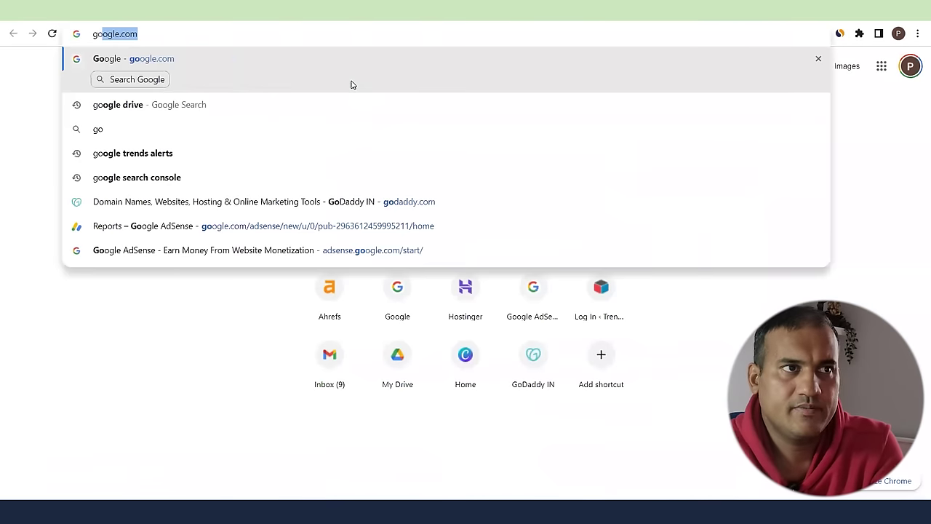
{"action": "key", "text": "Return"}
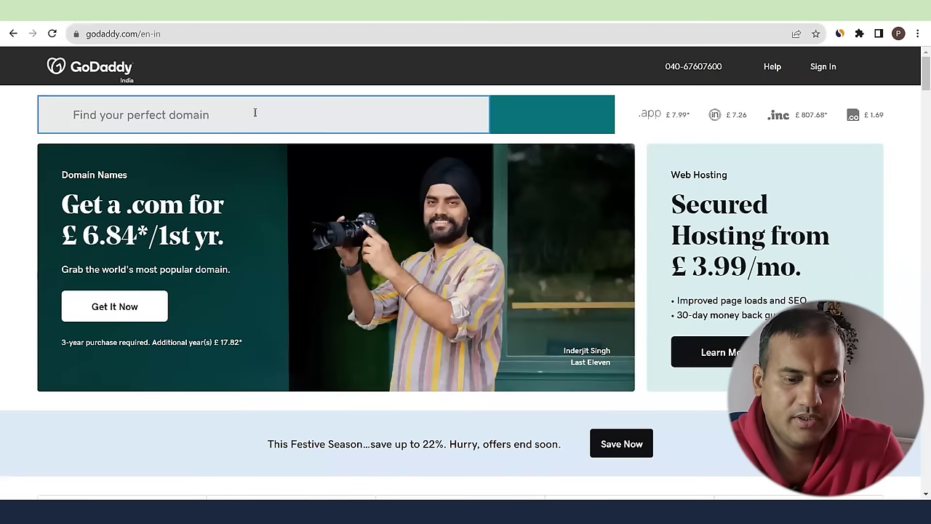
{"action": "left_click", "coordinate": [254, 113]}
{"action": "type", "text": "BMI calculator"}
{"action": "key", "text": "Return"}
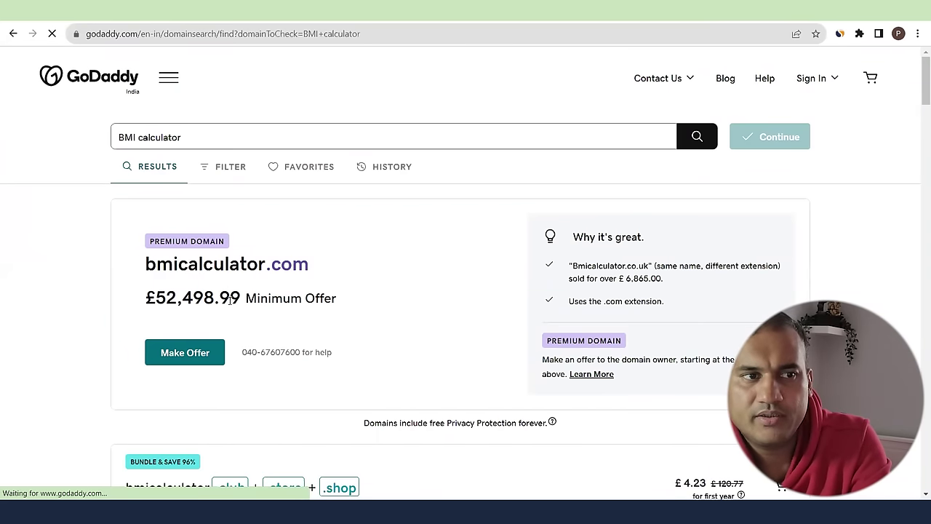
{"action": "left_click_drag", "start_coordinate": [239, 298], "coordinate": [123, 296]}
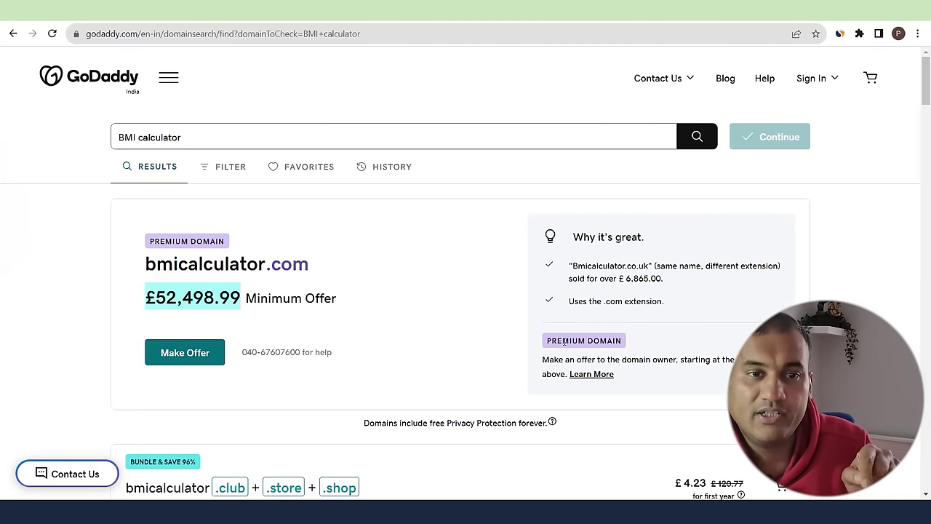
{"action": "scroll", "coordinate": [472, 335], "scroll_direction": "down", "scroll_amount": 7}
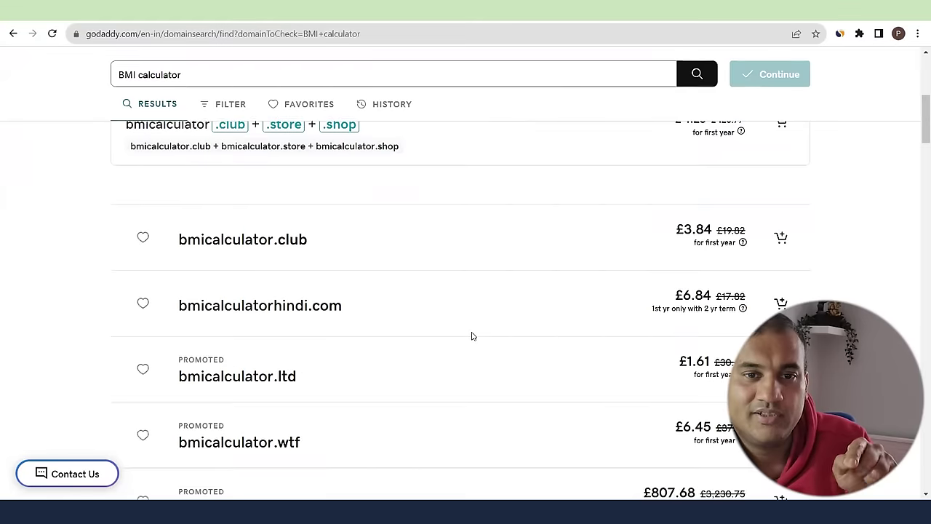
{"action": "scroll", "coordinate": [472, 337], "scroll_direction": "down", "scroll_amount": 6}
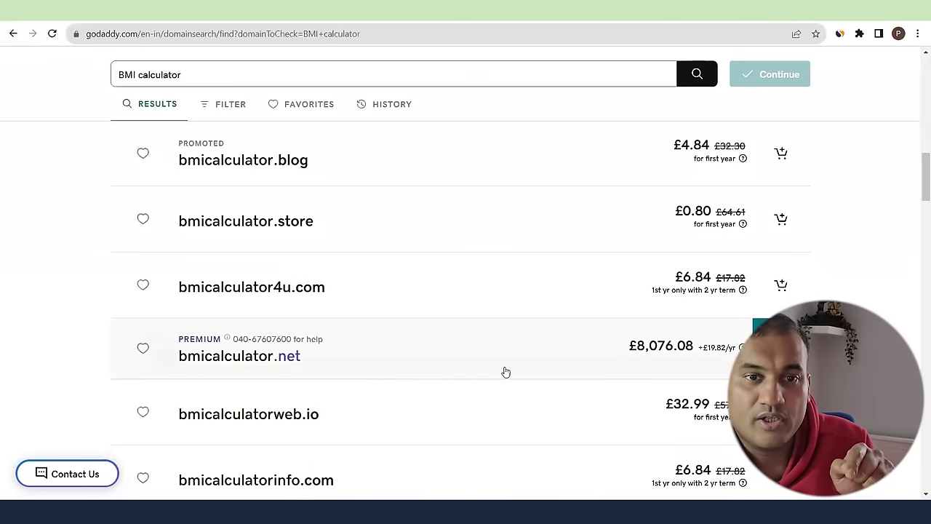
{"action": "scroll", "coordinate": [657, 359], "scroll_direction": "down", "scroll_amount": 9}
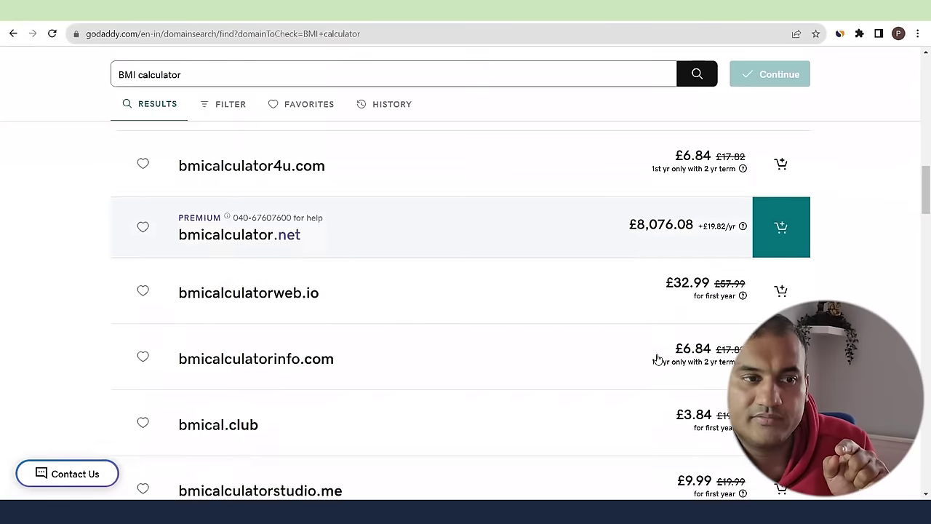
{"action": "scroll", "coordinate": [658, 359], "scroll_direction": "down", "scroll_amount": 10}
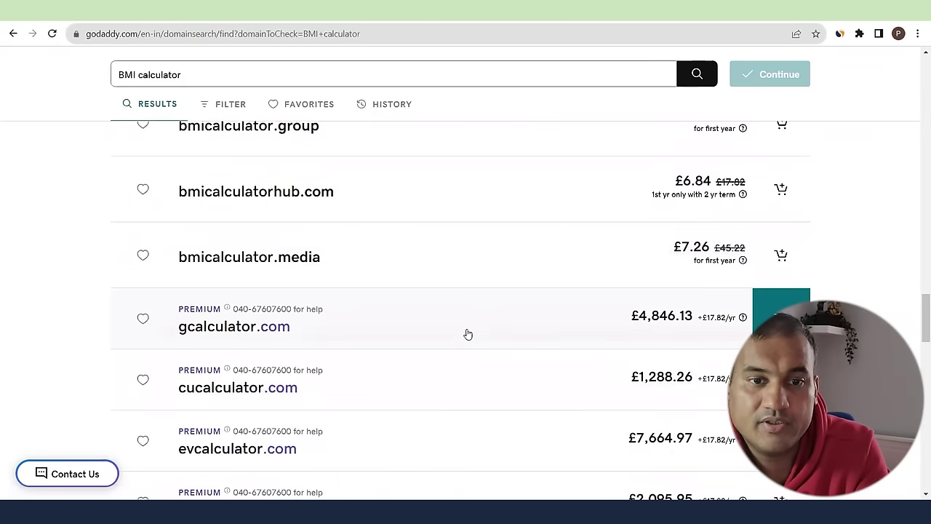
{"action": "scroll", "coordinate": [468, 334], "scroll_direction": "down", "scroll_amount": 2}
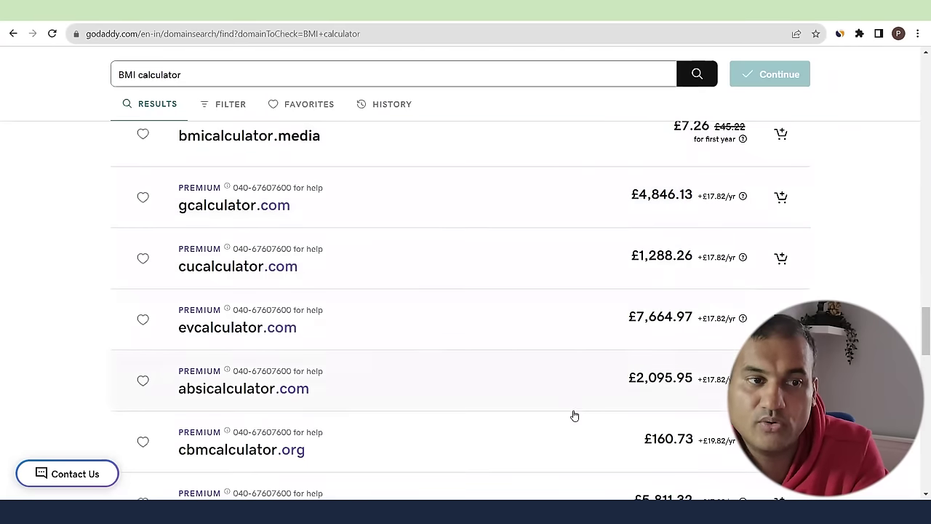
{"action": "scroll", "coordinate": [353, 370], "scroll_direction": "up", "scroll_amount": 3}
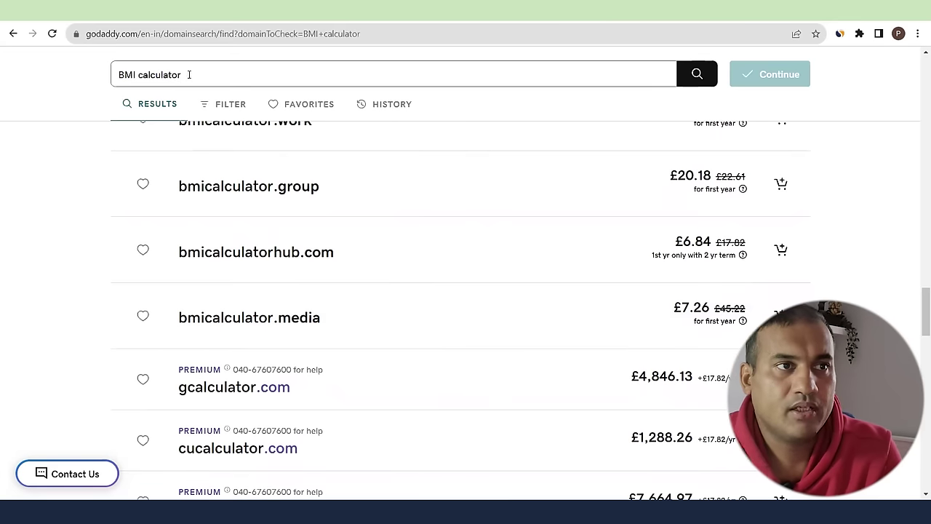
Step: Search GoDaddy for 'BMR calculator' and scroll through the listed domains and prices
{"action": "left_click", "coordinate": [188, 74]}
{"action": "type", "text": "M"}
{"action": "key", "text": "BackSpace"}
{"action": "type", "text": "BMR calculator"}
{"action": "key", "text": "Return"}
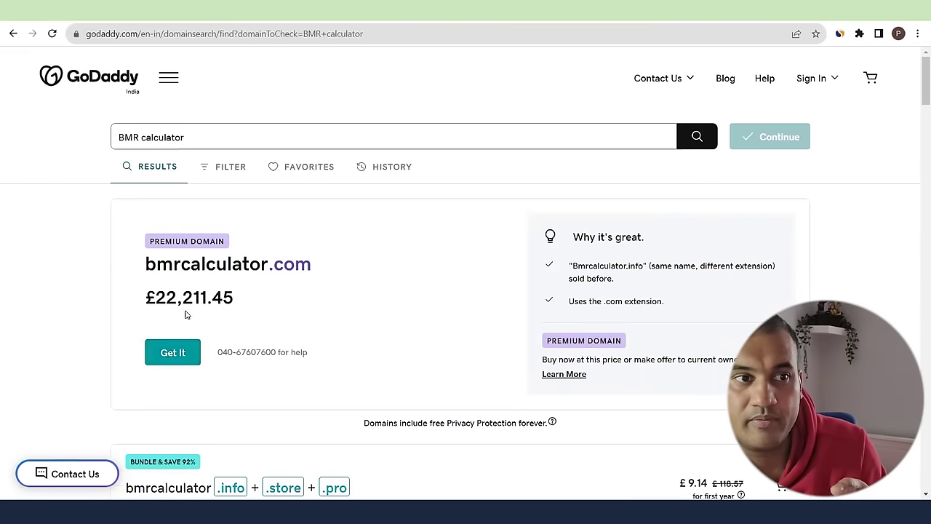
{"action": "scroll", "coordinate": [284, 339], "scroll_direction": "down", "scroll_amount": 15}
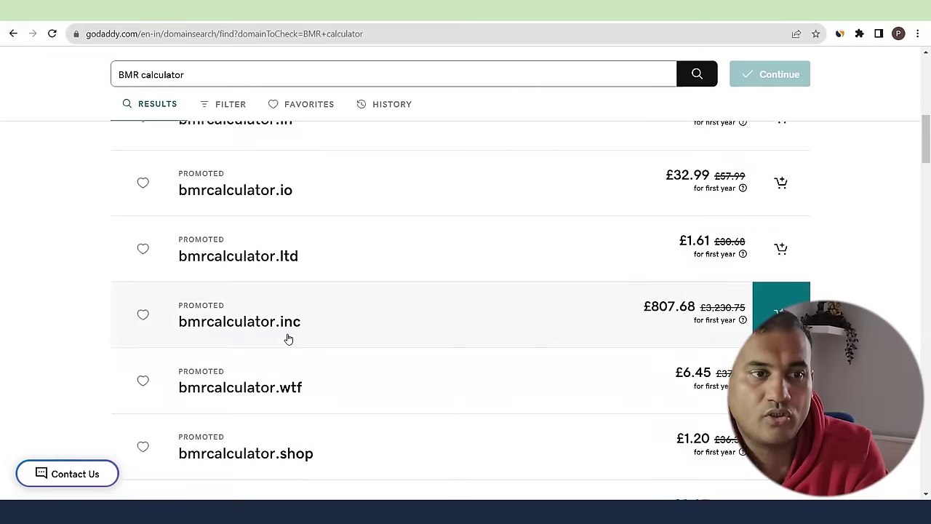
{"action": "scroll", "coordinate": [582, 402], "scroll_direction": "down", "scroll_amount": 2}
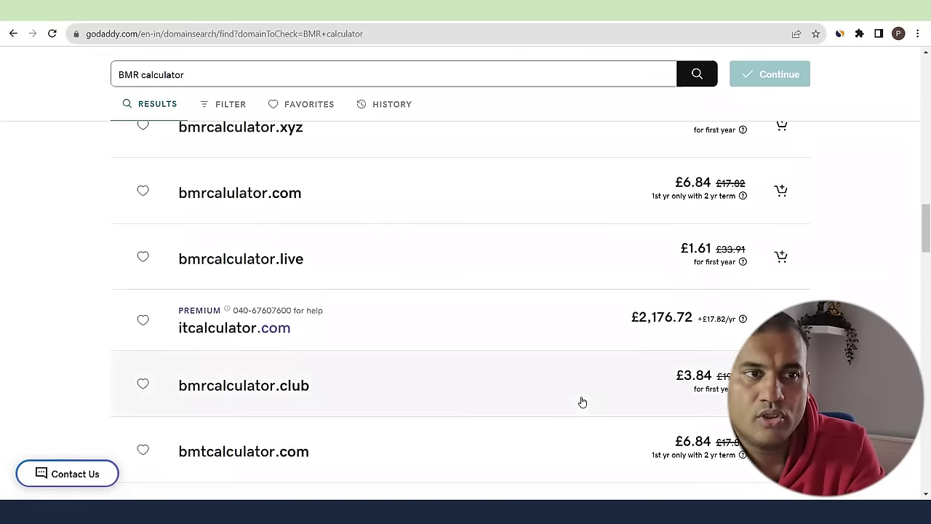
{"action": "scroll", "coordinate": [540, 387], "scroll_direction": "down", "scroll_amount": 1}
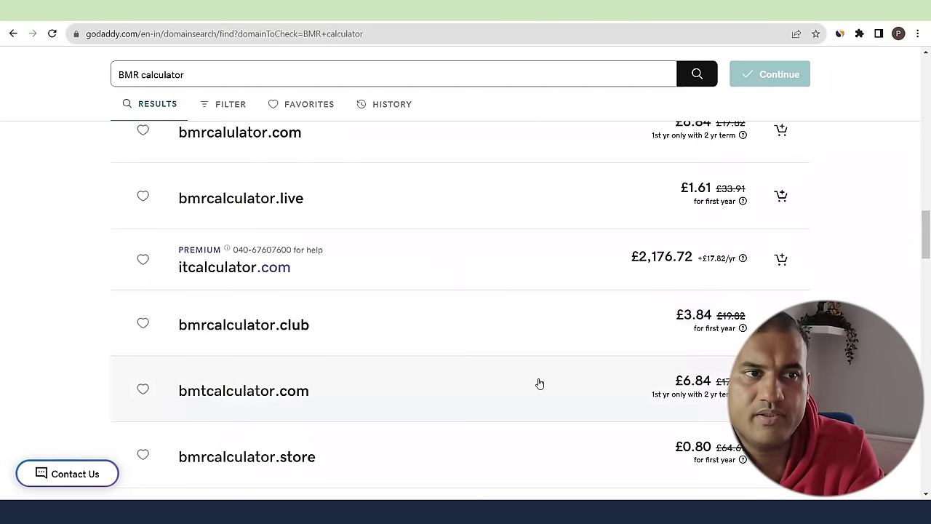
{"action": "scroll", "coordinate": [539, 381], "scroll_direction": "down", "scroll_amount": 4}
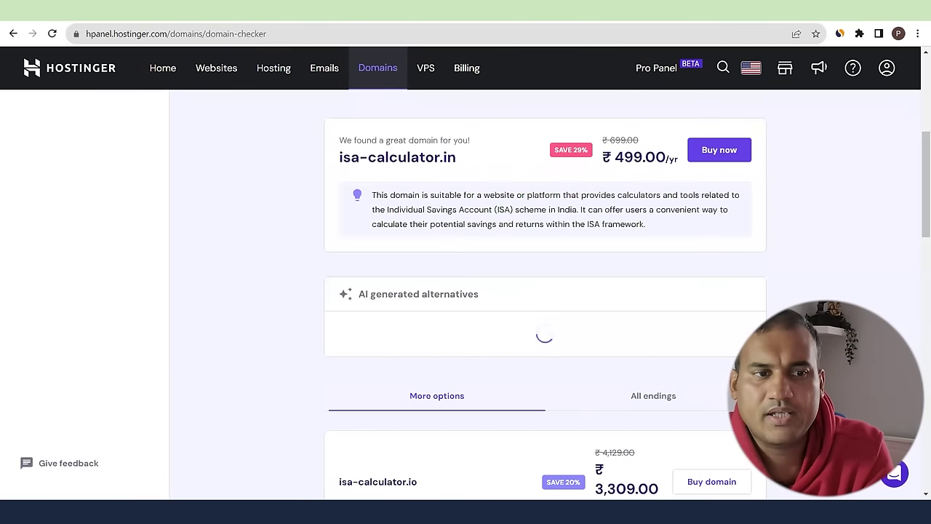
Step: Compare the isa-calculator domain endings and begin buying isa-calculator.org at ₹499.00/yr
{"action": "scroll", "coordinate": [544, 291], "scroll_direction": "down", "scroll_amount": 7}
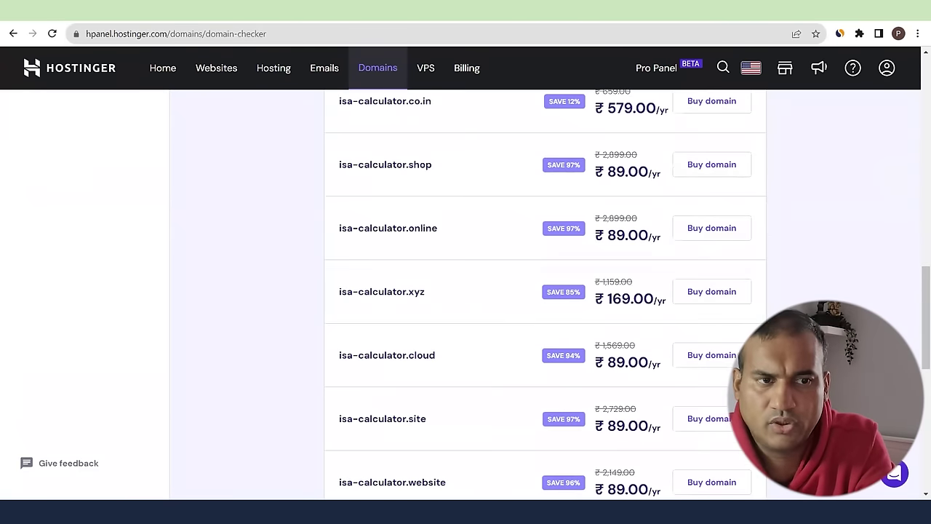
{"action": "scroll", "coordinate": [544, 291], "scroll_direction": "down", "scroll_amount": 6}
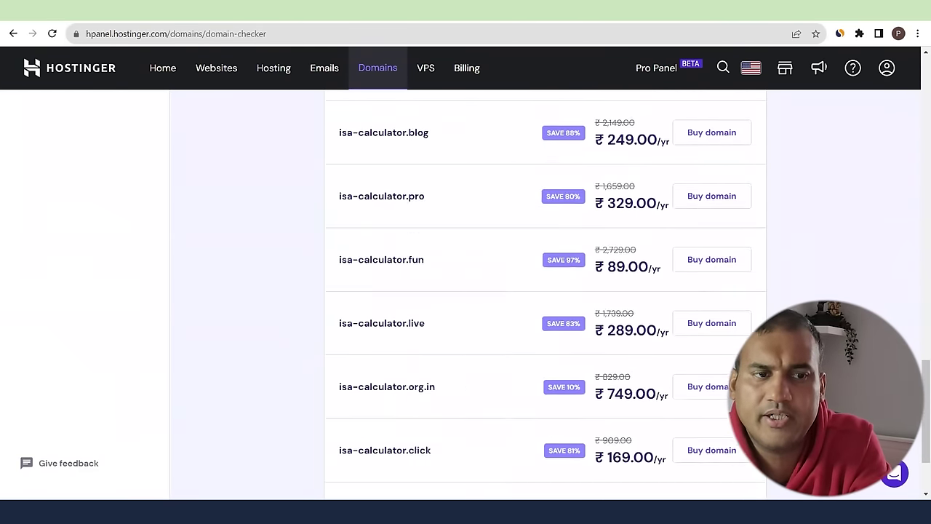
{"action": "scroll", "coordinate": [544, 291], "scroll_direction": "down", "scroll_amount": 3}
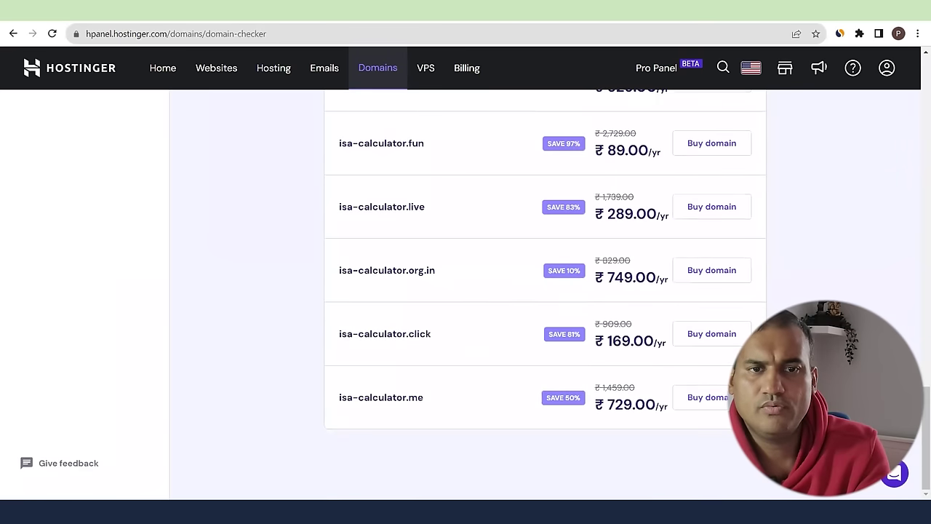
{"action": "scroll", "coordinate": [544, 291], "scroll_direction": "up", "scroll_amount": 15}
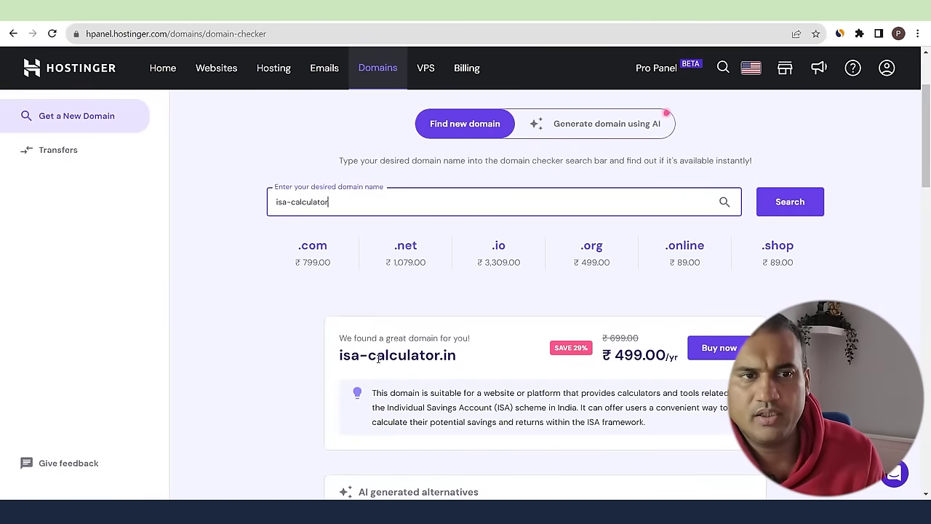
{"action": "scroll", "coordinate": [422, 353], "scroll_direction": "down", "scroll_amount": 3}
{"action": "scroll", "coordinate": [426, 318], "scroll_direction": "down", "scroll_amount": 3}
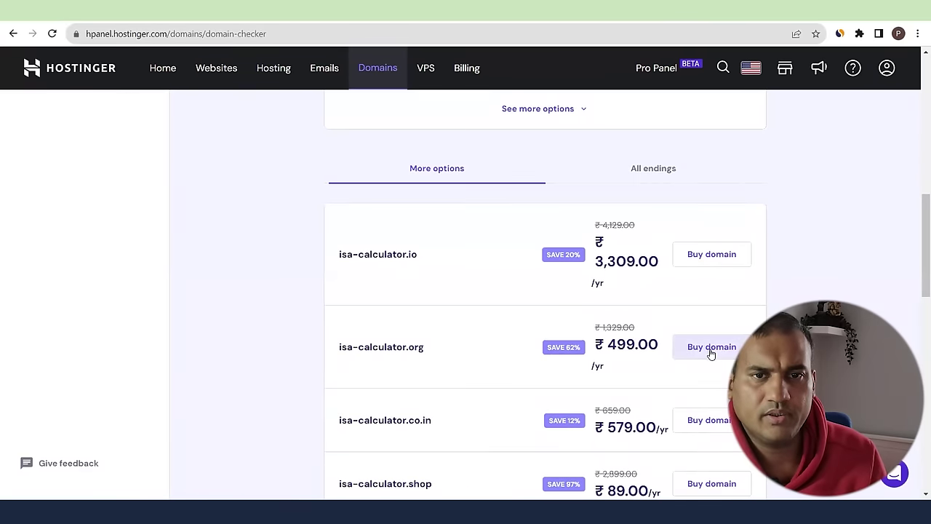
{"action": "left_click", "coordinate": [710, 348]}
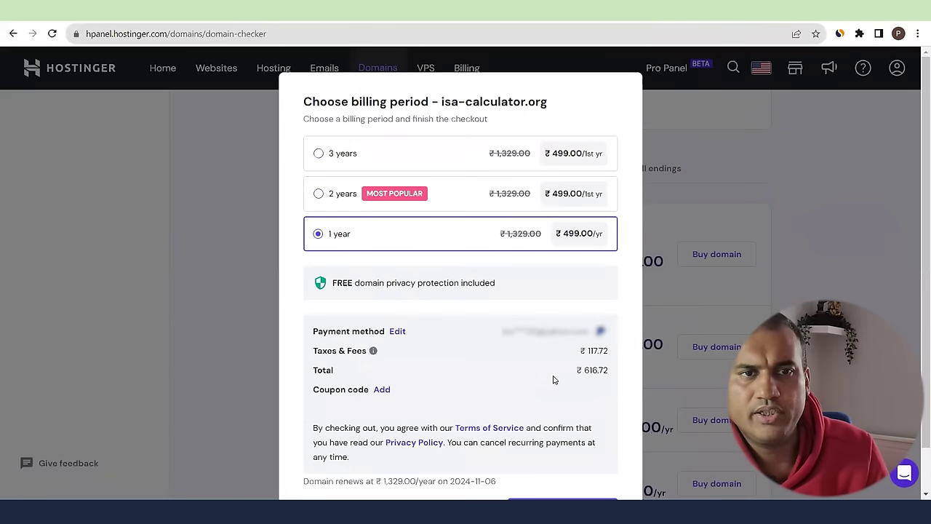
Step: Cancel the ₹616.72 one-year isa-calculator.org checkout and go to the Websites list
{"action": "scroll", "coordinate": [524, 371], "scroll_direction": "down", "scroll_amount": 1}
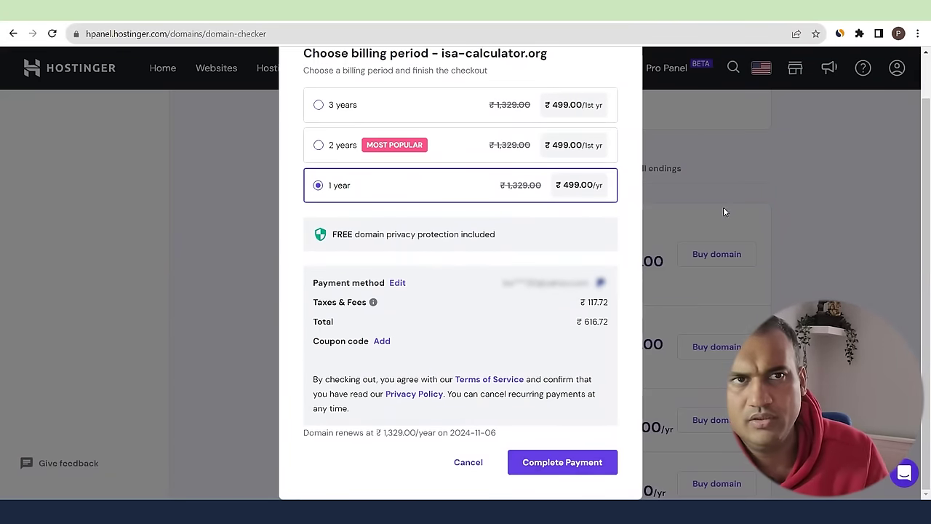
{"action": "scroll", "coordinate": [668, 246], "scroll_direction": "up", "scroll_amount": 1}
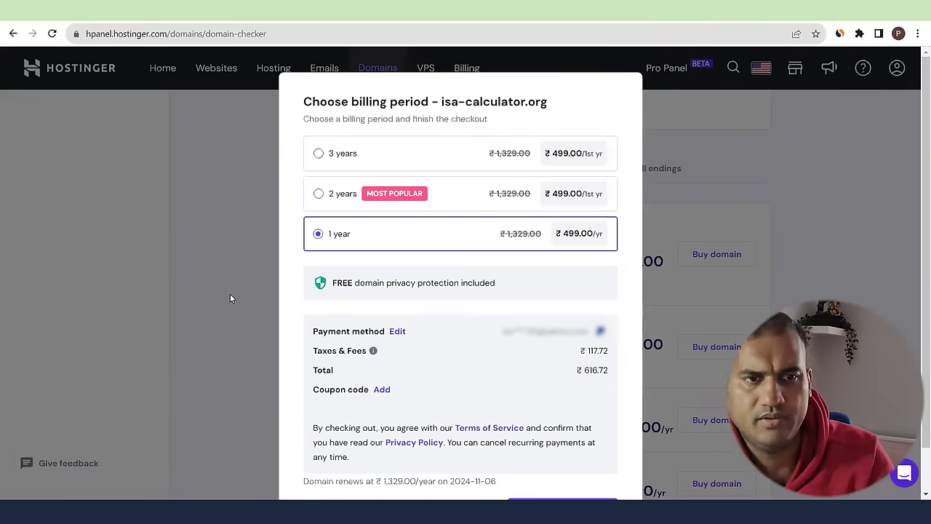
{"action": "scroll", "coordinate": [230, 293], "scroll_direction": "down", "scroll_amount": 1}
{"action": "left_click", "coordinate": [467, 468]}
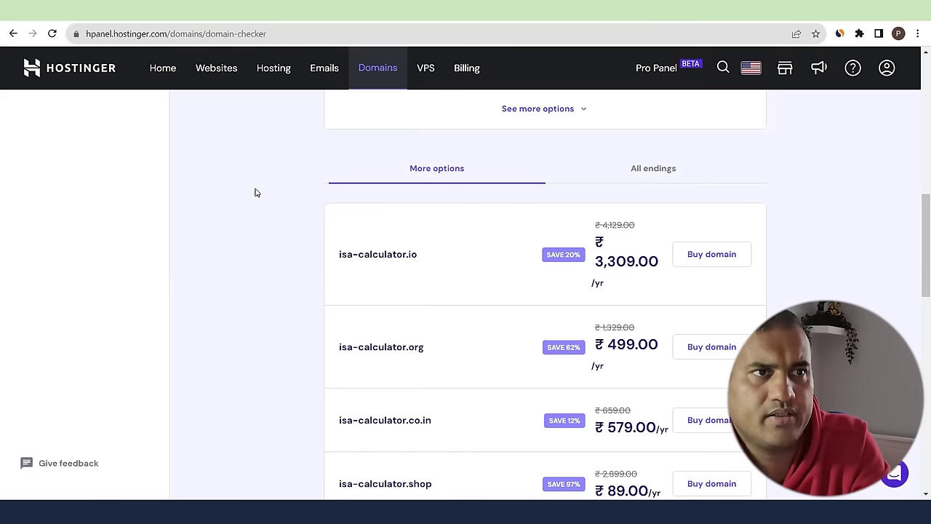
{"action": "left_click", "coordinate": [218, 70]}
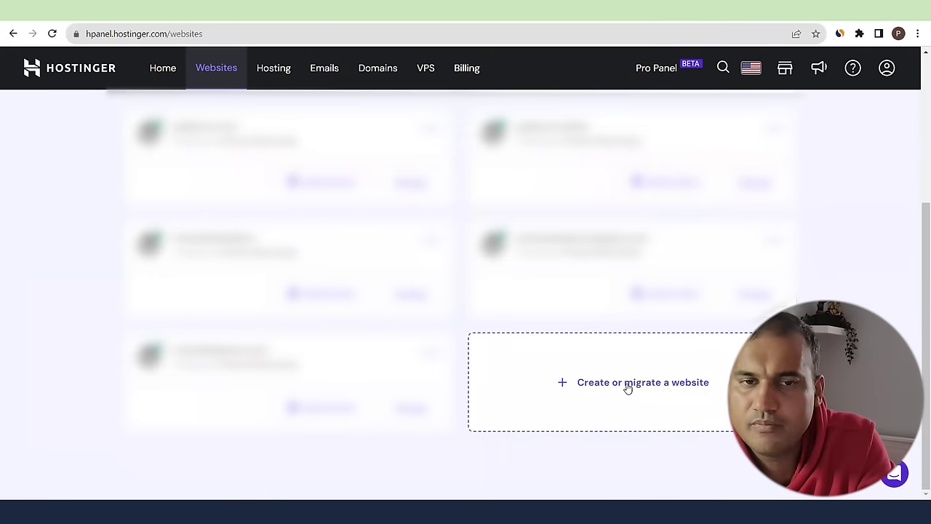
Step: Start a brand-new WordPress website, skipping the website-type survey
{"action": "left_click", "coordinate": [628, 388]}
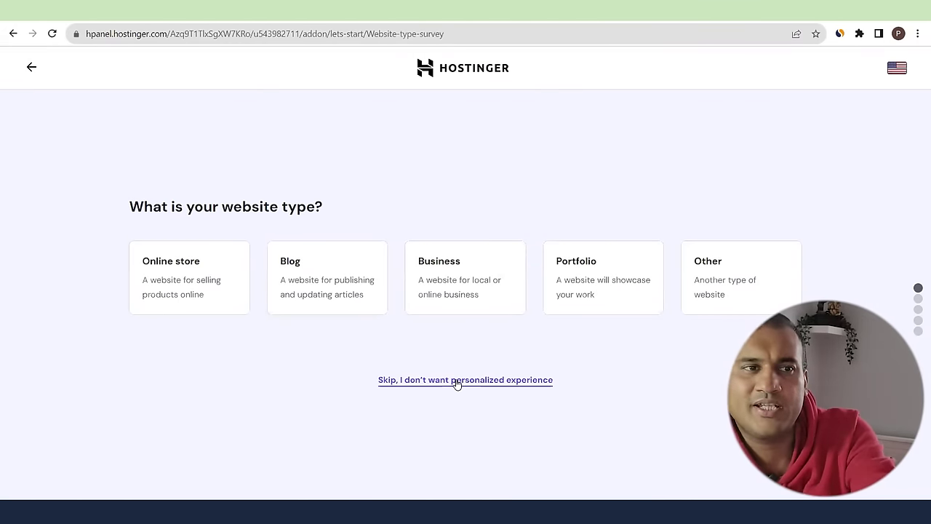
{"action": "left_click", "coordinate": [466, 382]}
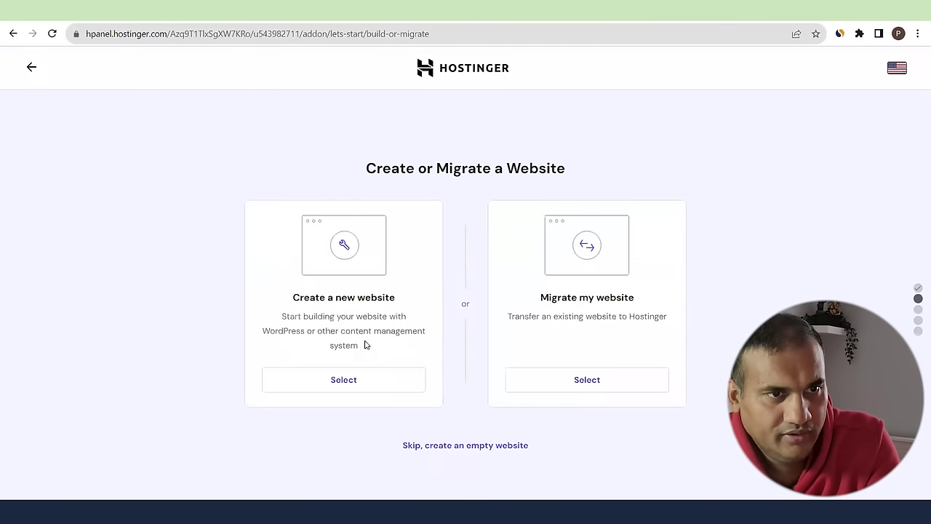
{"action": "left_click", "coordinate": [354, 381]}
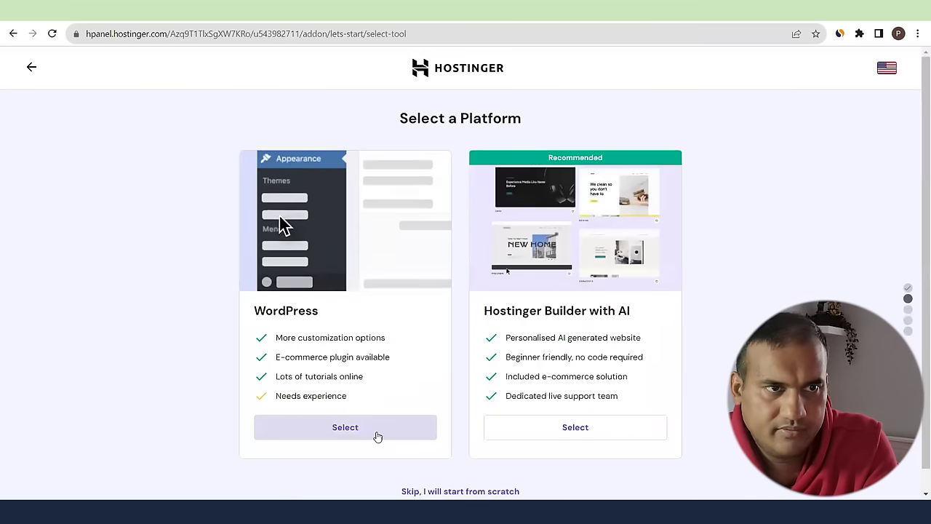
{"action": "left_click", "coordinate": [377, 435]}
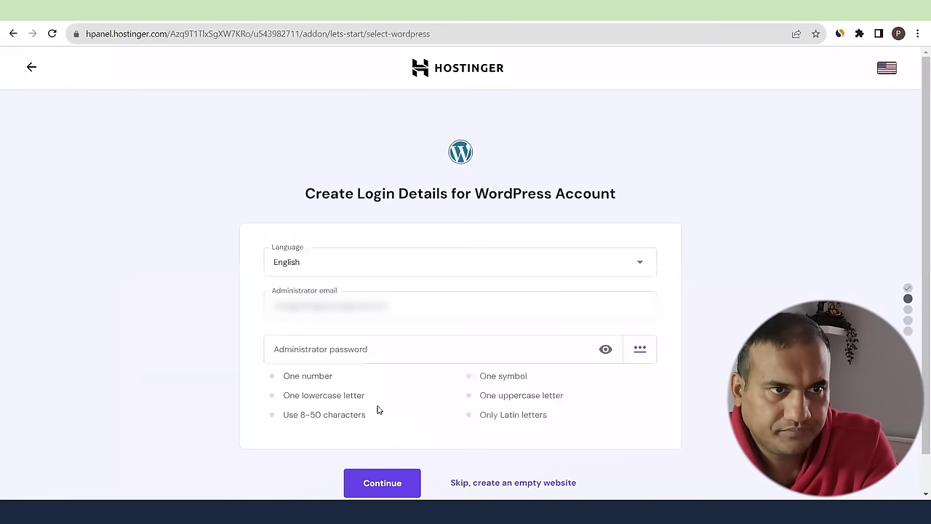
Step: Set the WordPress administrator password and submit the login details
{"action": "left_click", "coordinate": [374, 350]}
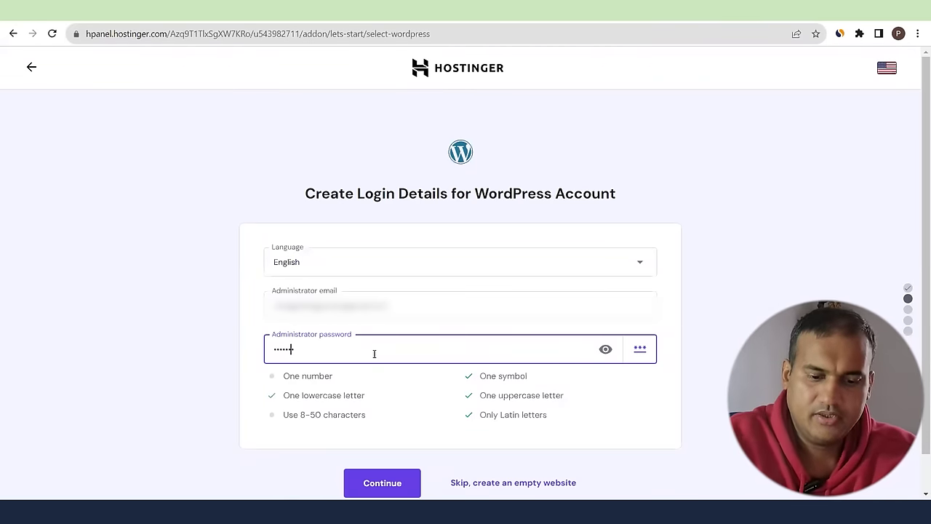
{"action": "key", "text": "BackSpace"}
{"action": "key", "text": "BackSpace"}
{"action": "key", "text": "BackSpace"}
{"action": "key", "text": "BackSpace"}
{"action": "key", "text": "BackSpace"}
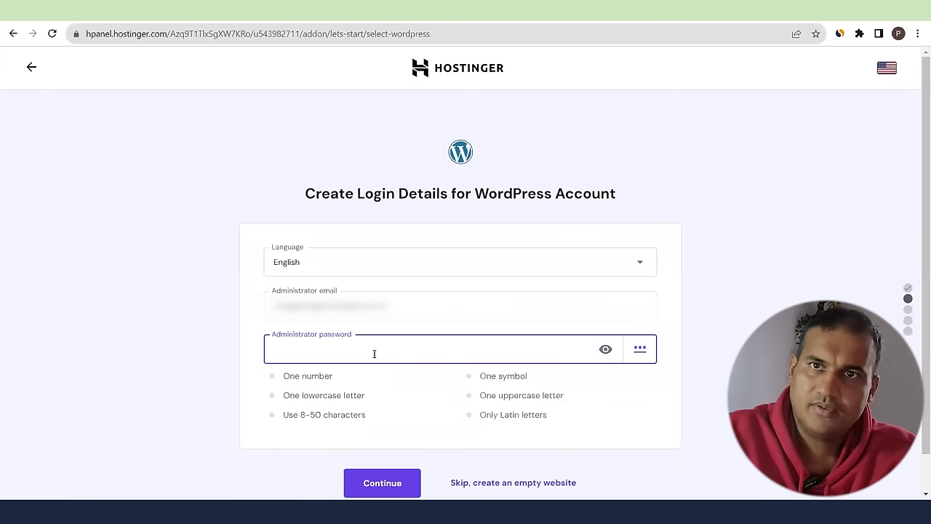
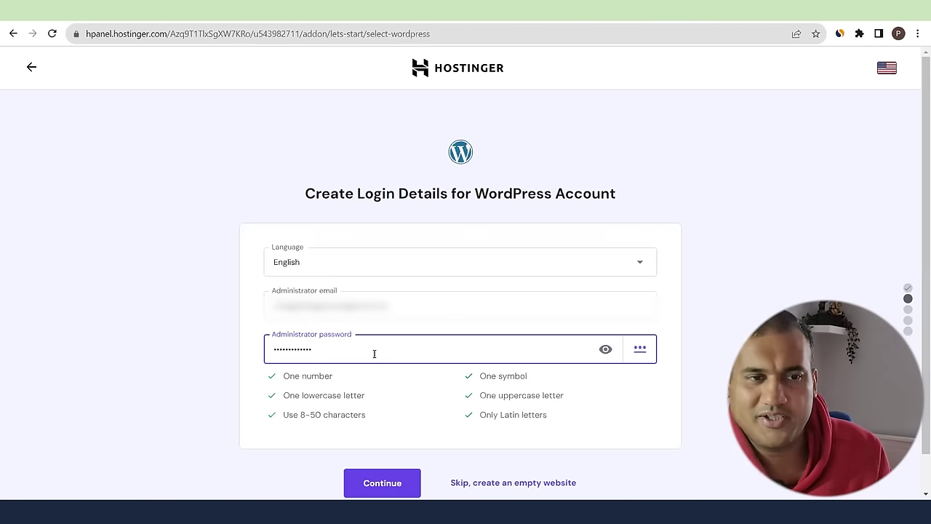
{"action": "left_click", "coordinate": [391, 485]}
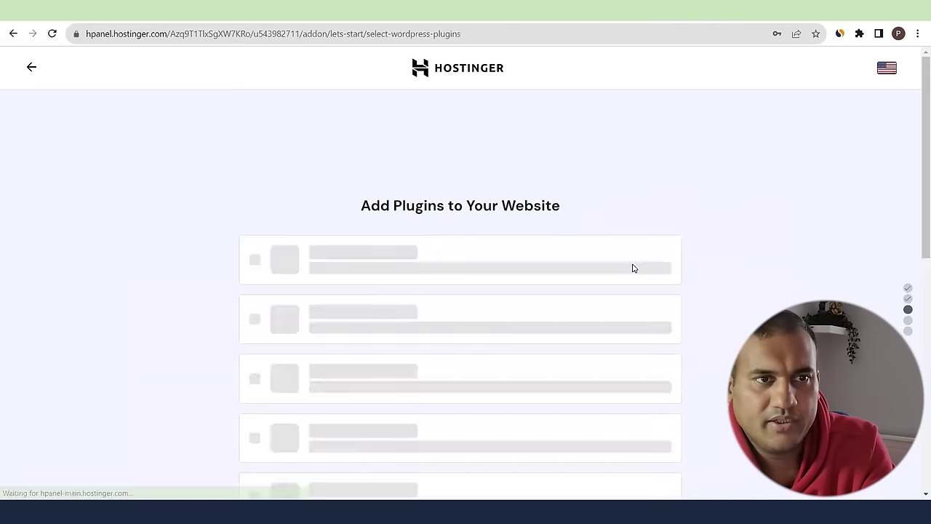
Step: Skip the plugins and template steps, and choose isa-calculator.net as the site's domain
{"action": "scroll", "coordinate": [615, 262], "scroll_direction": "down", "scroll_amount": 2}
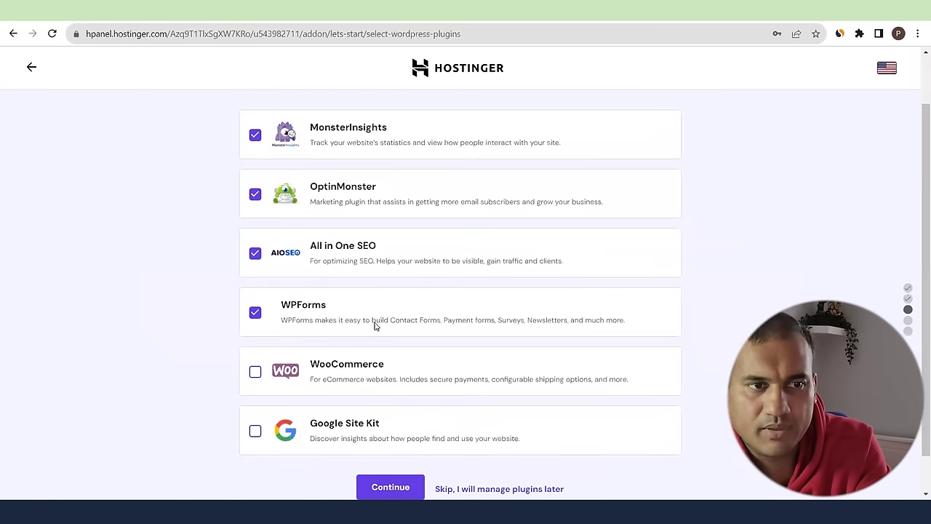
{"action": "scroll", "coordinate": [390, 180], "scroll_direction": "down", "scroll_amount": 1}
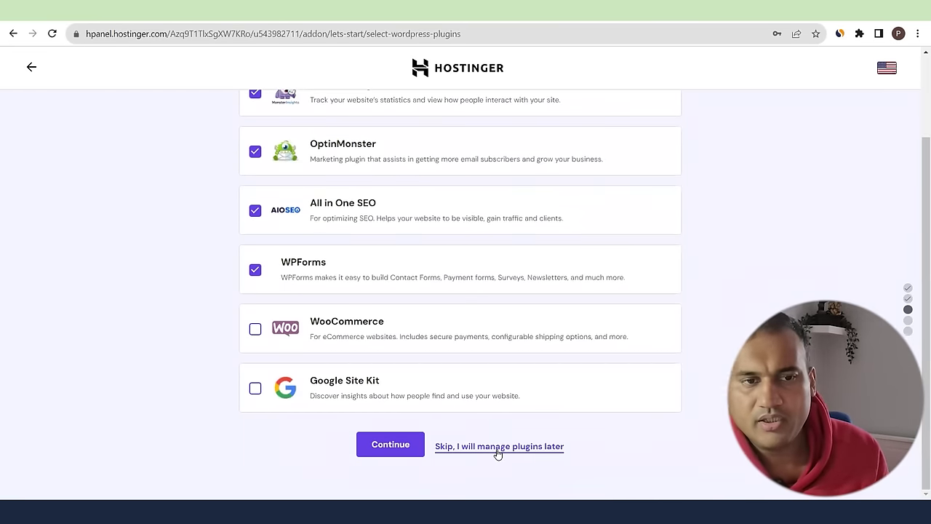
{"action": "left_click", "coordinate": [498, 446]}
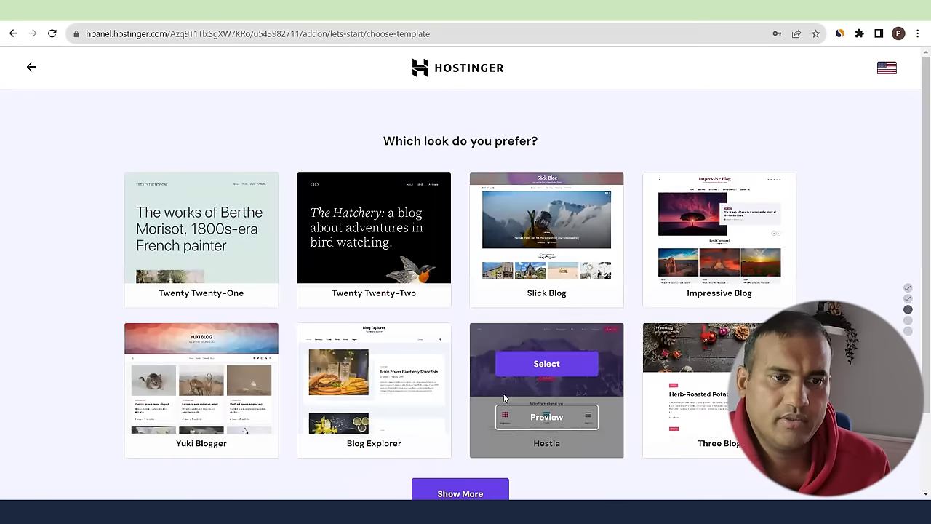
{"action": "scroll", "coordinate": [505, 398], "scroll_direction": "down", "scroll_amount": 2}
{"action": "left_click", "coordinate": [483, 453]}
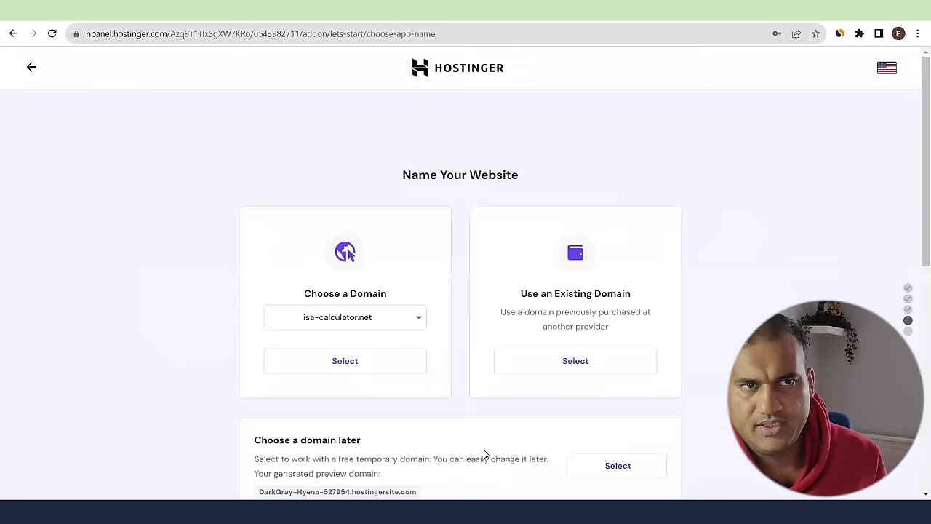
{"action": "scroll", "coordinate": [485, 453], "scroll_direction": "down", "scroll_amount": 1}
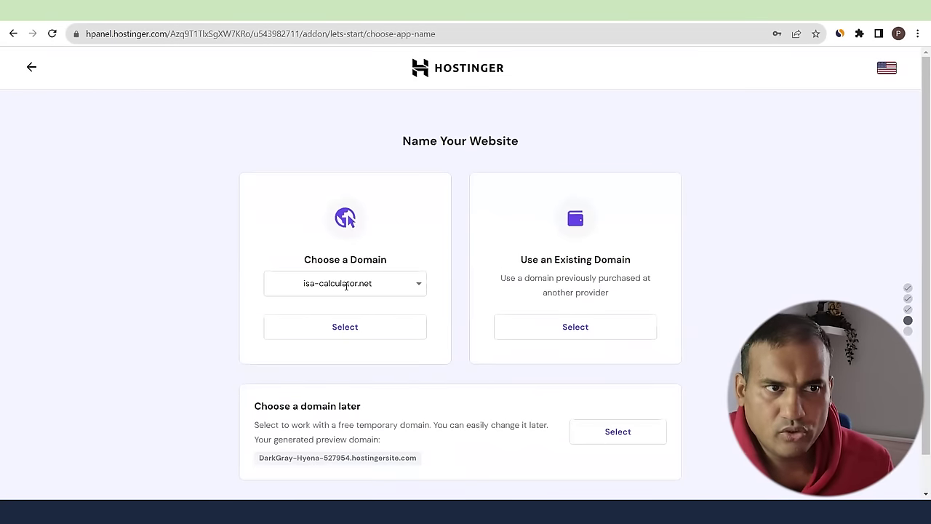
{"action": "left_click", "coordinate": [367, 331]}
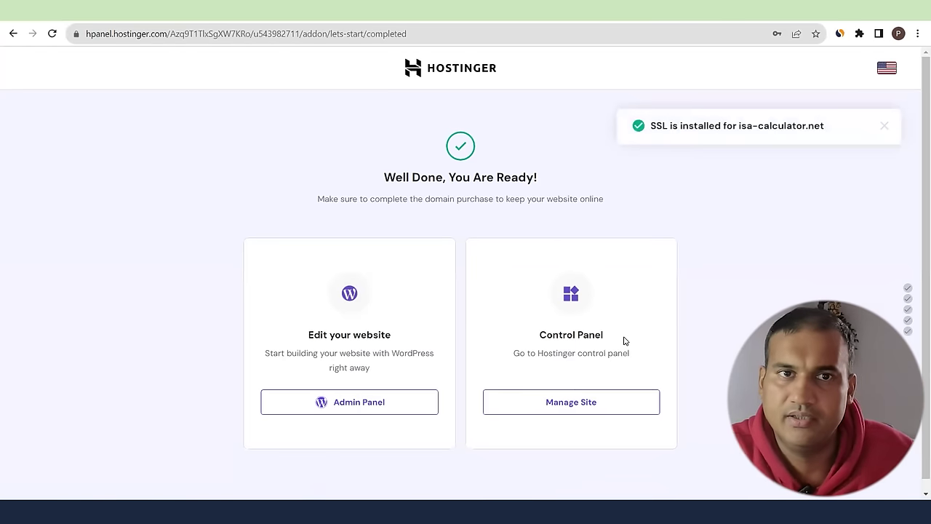
Step: Open the isa-calculator.net WordPress admin and load its Dashboard from the admin bar
{"action": "left_click_drag", "start_coordinate": [651, 125], "coordinate": [737, 126]}
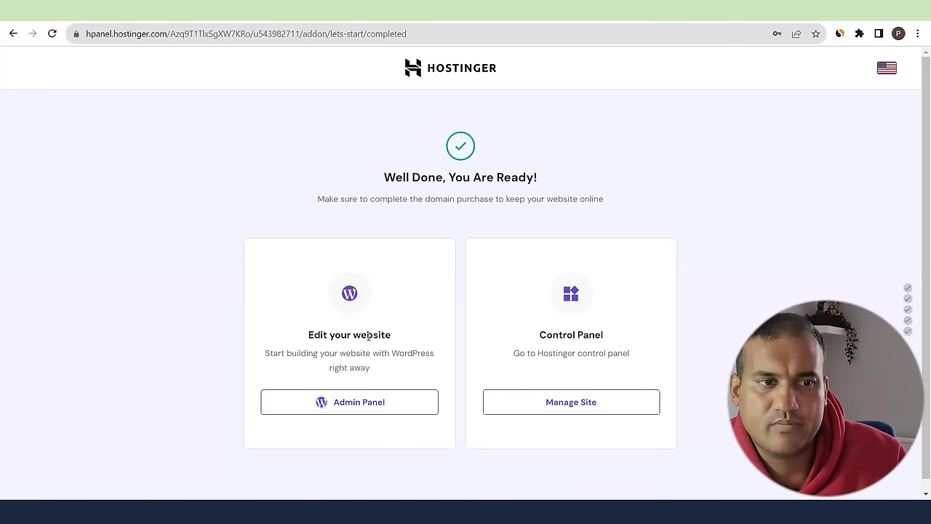
{"action": "left_click", "coordinate": [378, 409]}
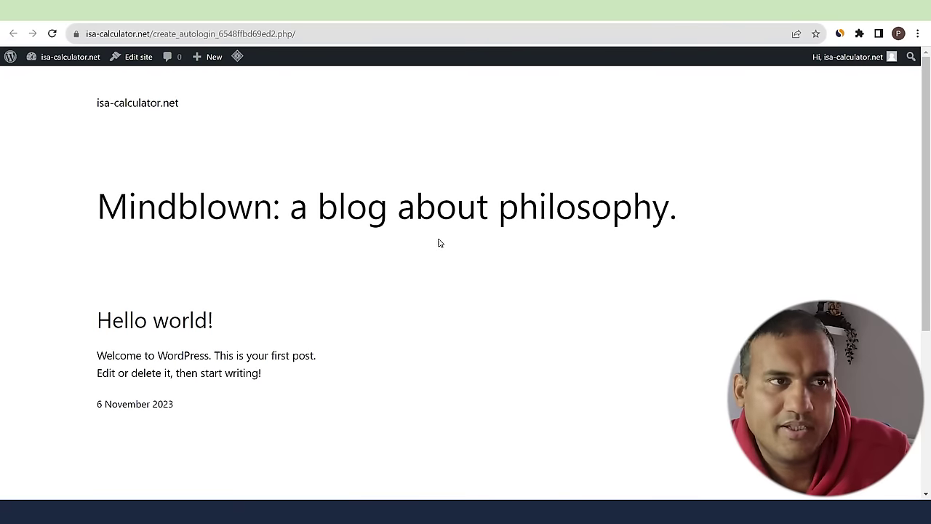
{"action": "mouse_move", "coordinate": [69, 56]}
{"action": "left_click", "coordinate": [69, 77]}
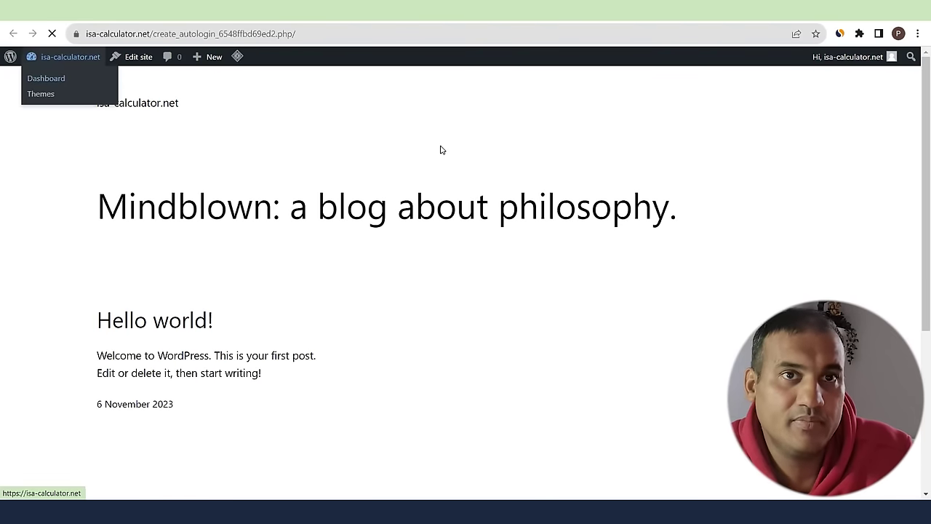
{"action": "mouse_move", "coordinate": [68, 57]}
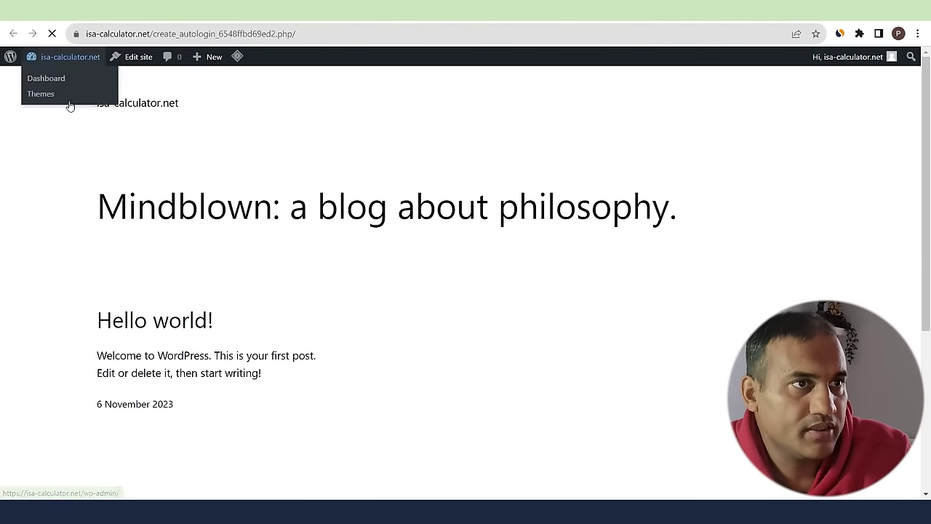
{"action": "left_click", "coordinate": [77, 84]}
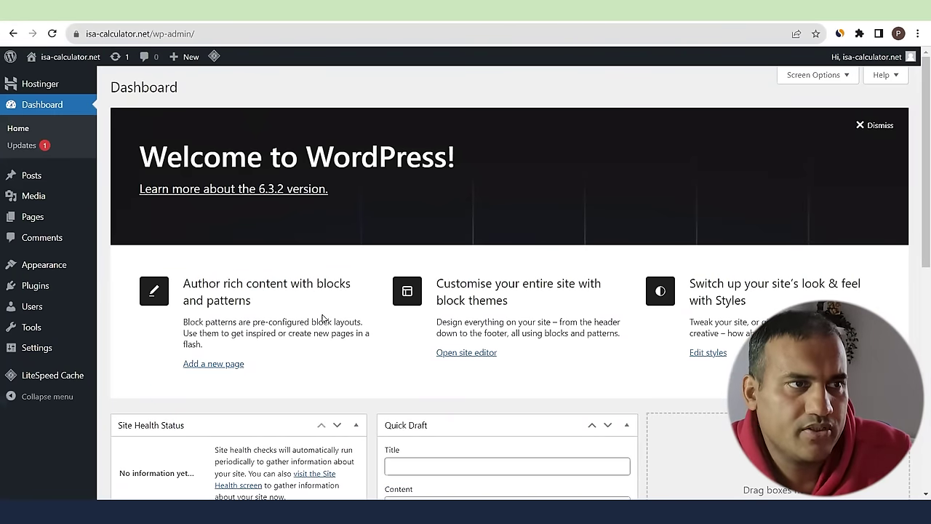
{"action": "mouse_move", "coordinate": [47, 352]}
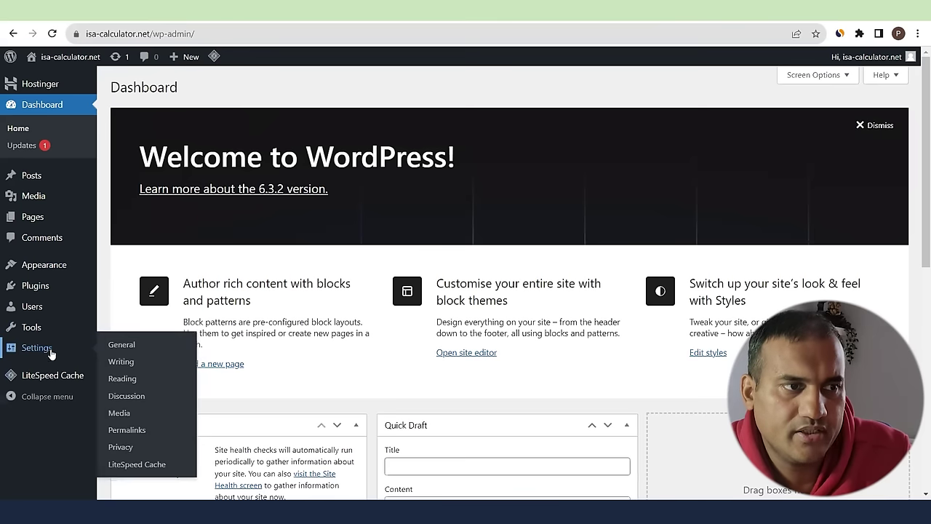
Step: Change the Permalinks setting from Plain to Post name and save it
{"action": "left_click", "coordinate": [132, 431]}
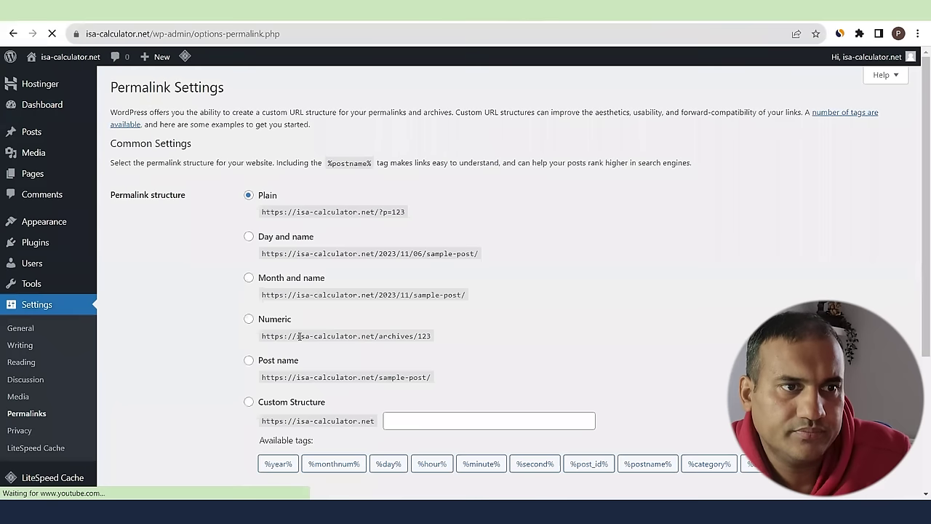
{"action": "left_click", "coordinate": [248, 361]}
{"action": "scroll", "coordinate": [575, 357], "scroll_direction": "down", "scroll_amount": 3}
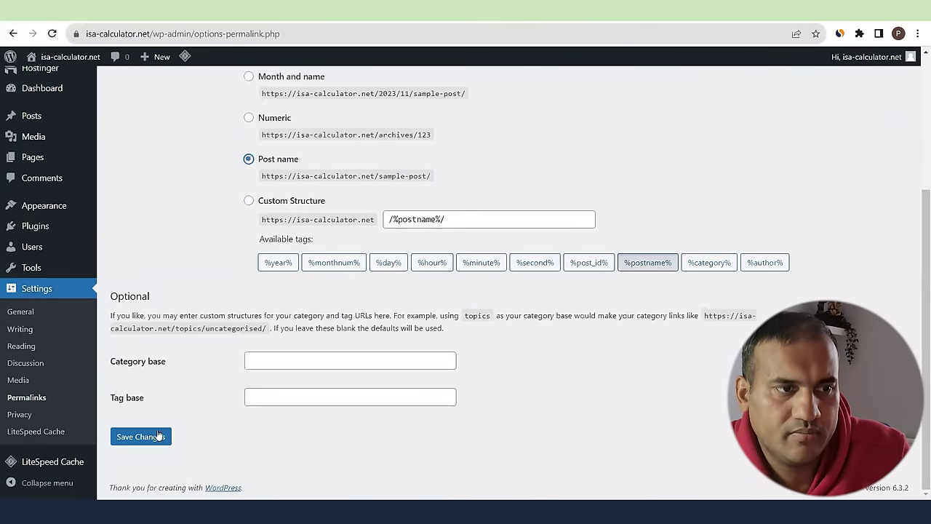
{"action": "left_click", "coordinate": [155, 438]}
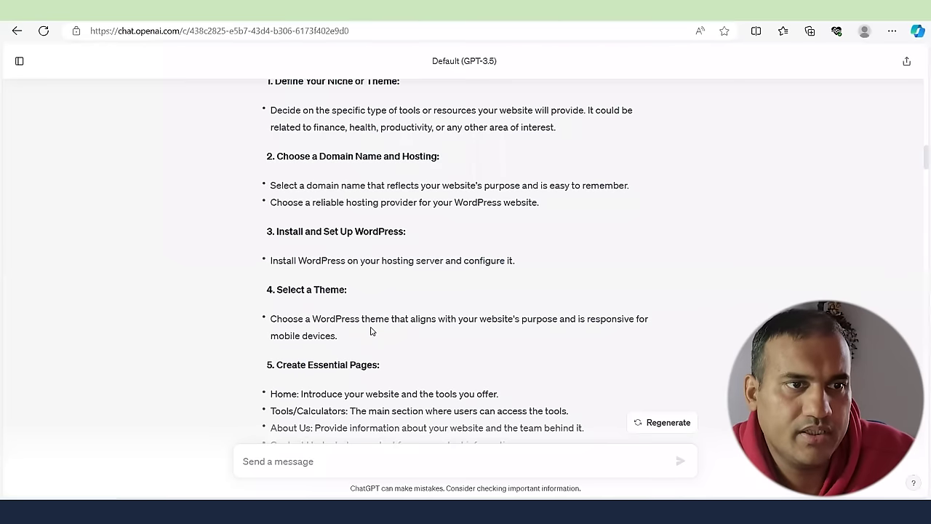
Step: Find ChatGPT's ISA calculator answer and highlight the line about titling the page
{"action": "scroll", "coordinate": [371, 329], "scroll_direction": "down", "scroll_amount": 10}
{"action": "scroll", "coordinate": [371, 329], "scroll_direction": "down", "scroll_amount": 10}
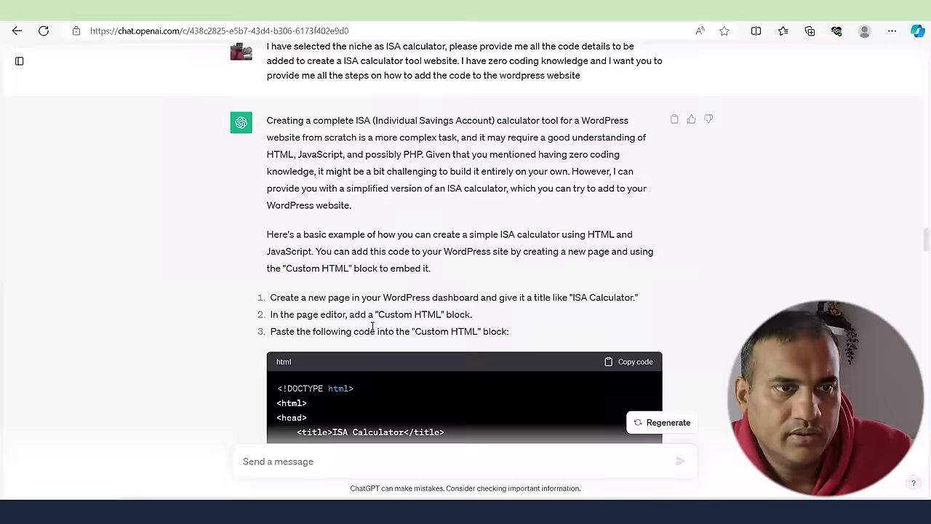
{"action": "scroll", "coordinate": [372, 328], "scroll_direction": "down", "scroll_amount": 2}
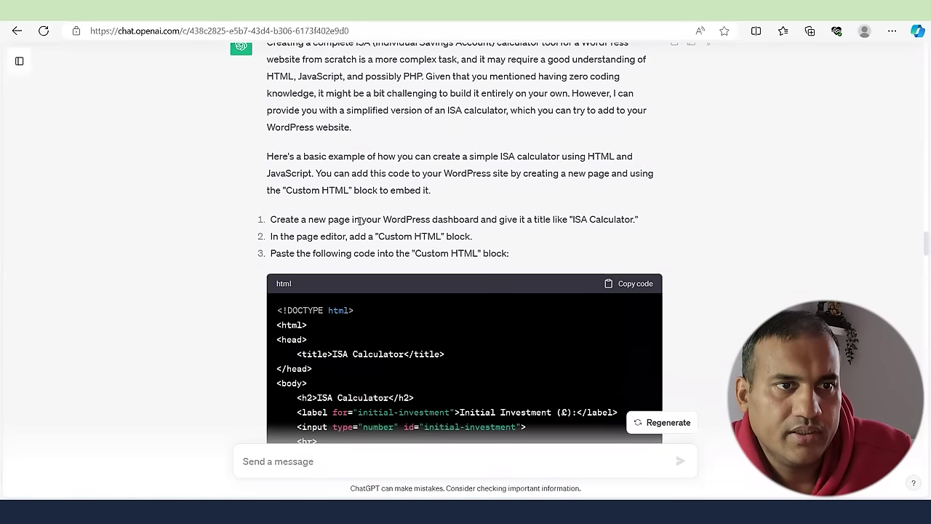
{"action": "left_click_drag", "start_coordinate": [447, 221], "coordinate": [602, 220]}
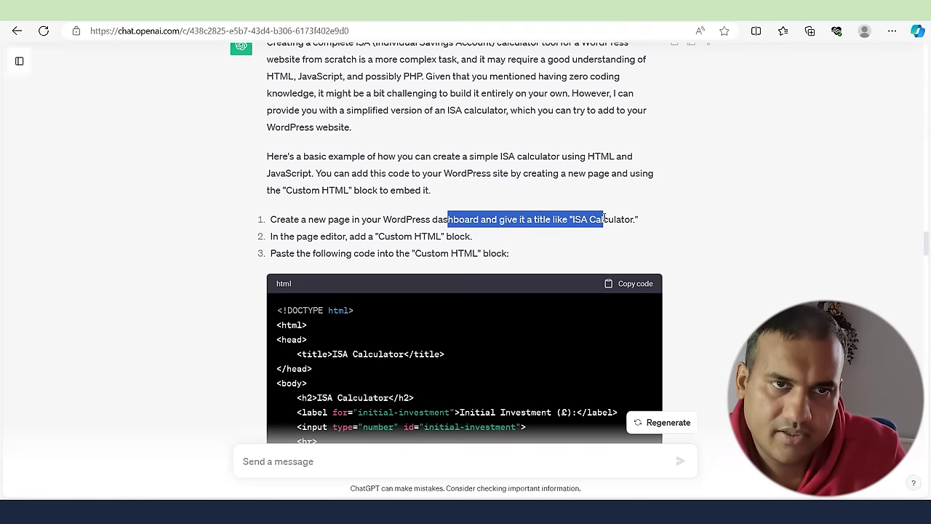
{"action": "left_click", "coordinate": [604, 238]}
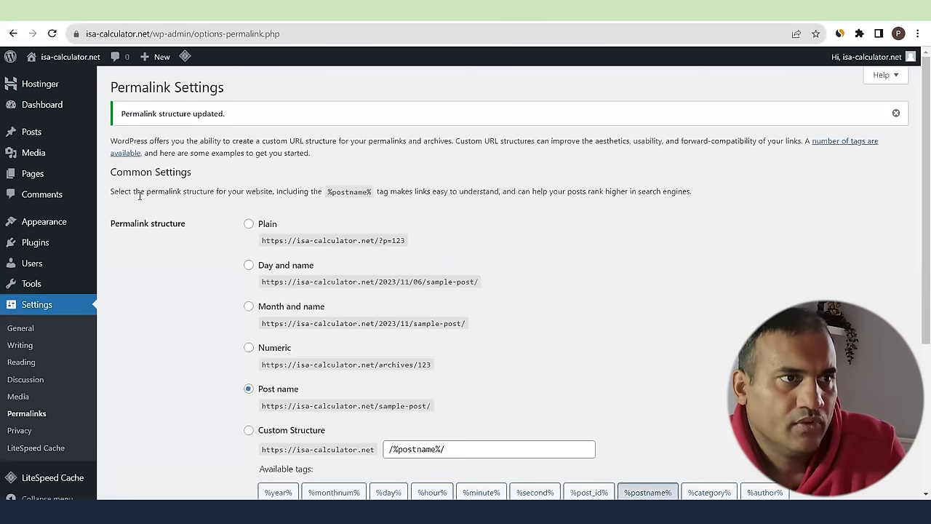
Step: Add a new WordPress page titled 'ISA Calculator'
{"action": "mouse_move", "coordinate": [45, 180]}
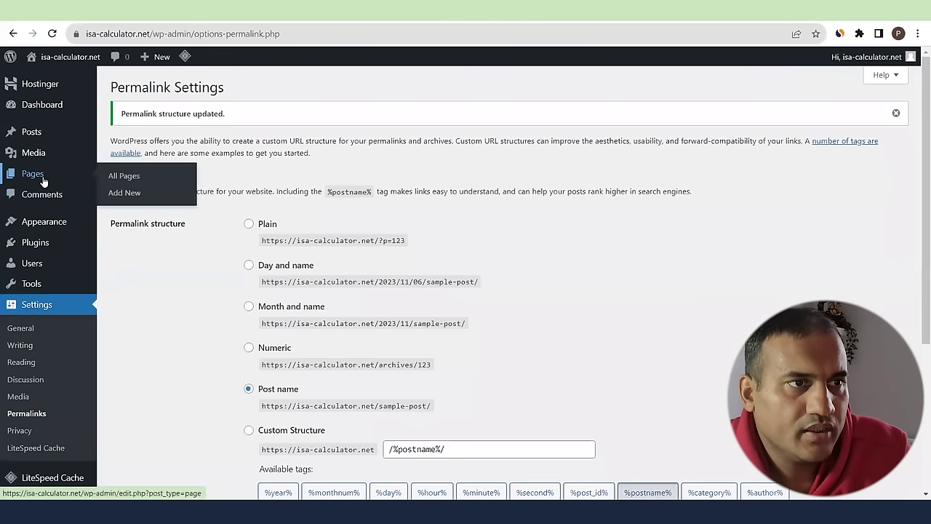
{"action": "left_click", "coordinate": [138, 193]}
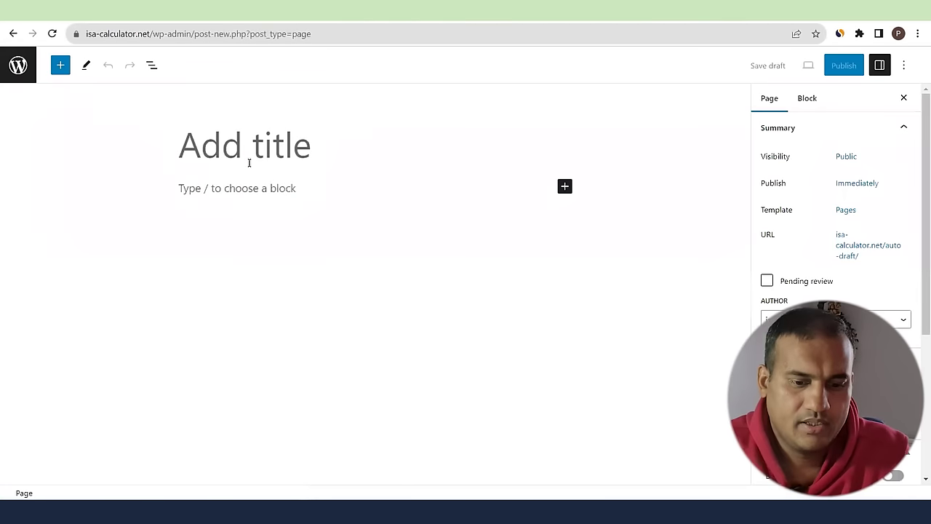
{"action": "type", "text": "ISA CAl"}
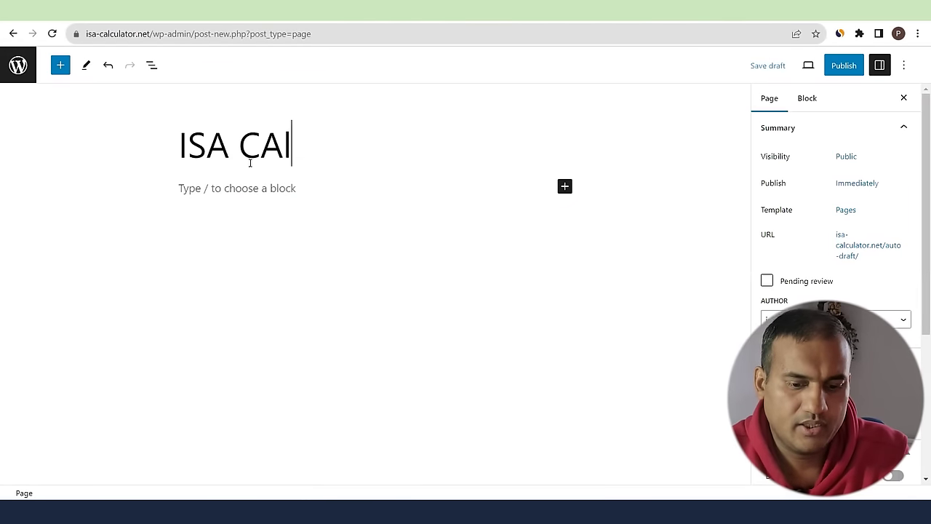
{"action": "type", "text": "culator"}
{"action": "key", "text": "BackSpace"}
{"action": "key", "text": "BackSpace"}
{"action": "key", "text": "BackSpace"}
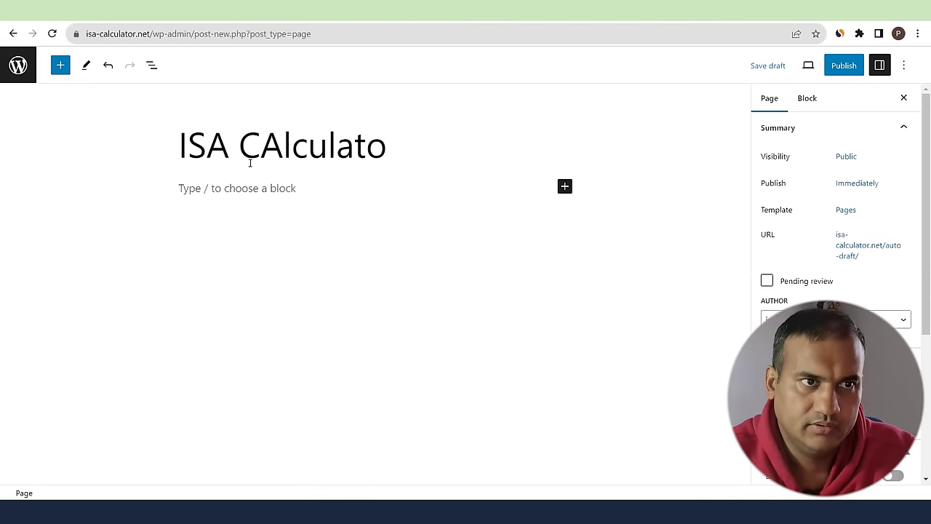
{"action": "key", "text": "BackSpace"}
{"action": "key", "text": "BackSpace"}
{"action": "key", "text": "BackSpace"}
{"action": "key", "text": "BackSpace"}
{"action": "key", "text": "BackSpace"}
{"action": "key", "text": "BackSpace"}
{"action": "type", "text": "a"}
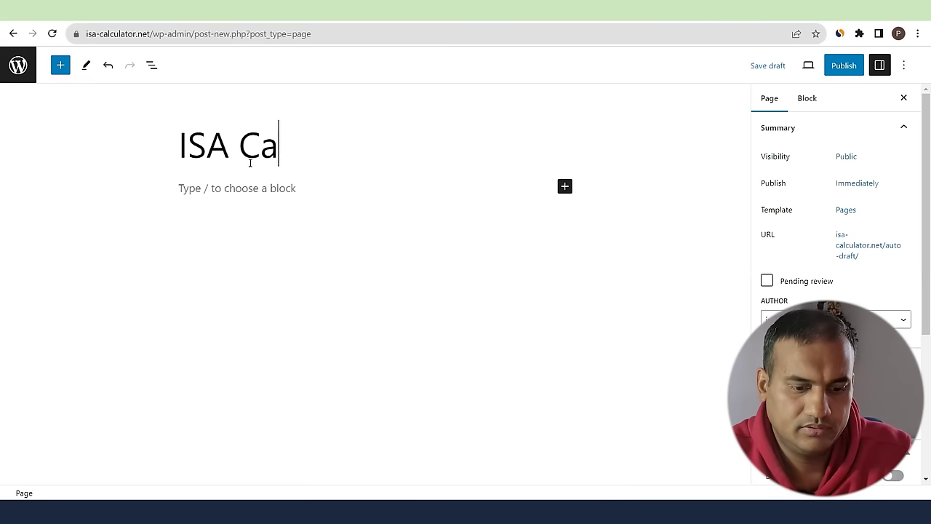
{"action": "type", "text": "lculator"}
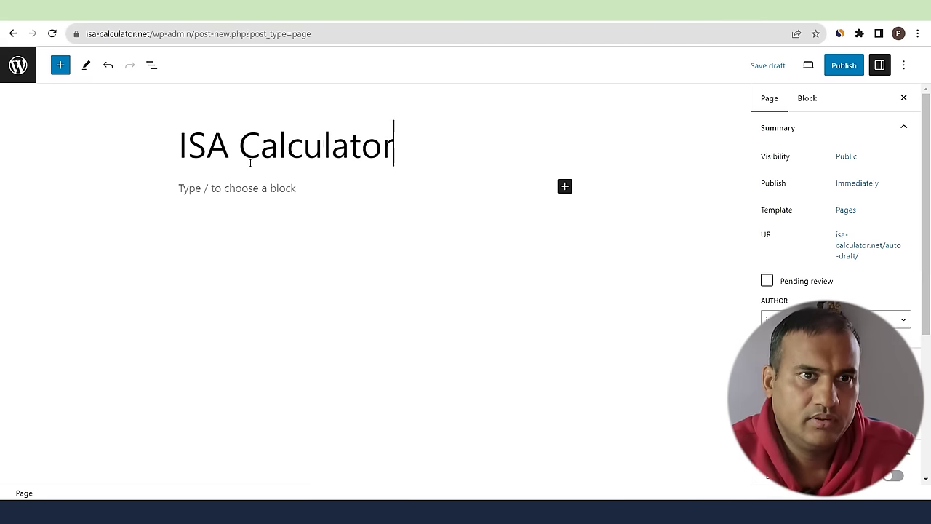
Step: Insert an empty Custom HTML block into the page
{"action": "key", "text": "alt+Tab"}
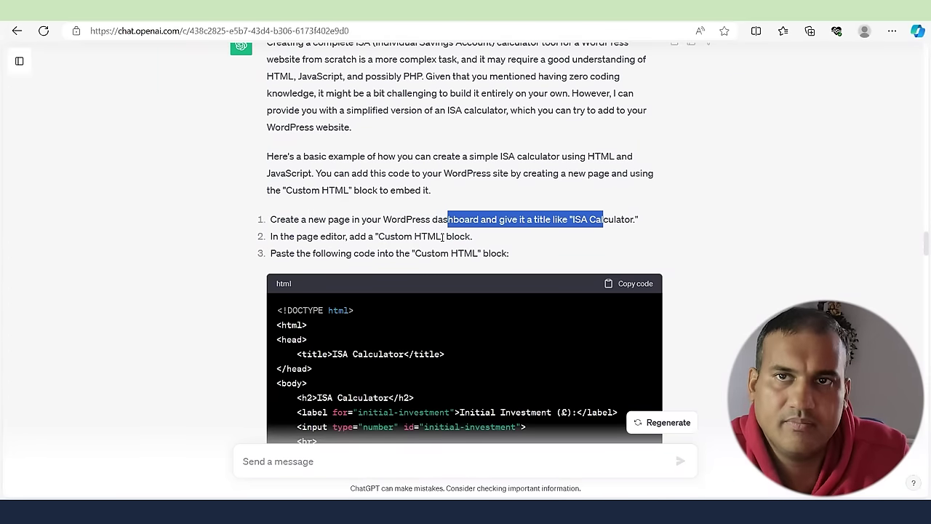
{"action": "key", "text": "alt+Tab"}
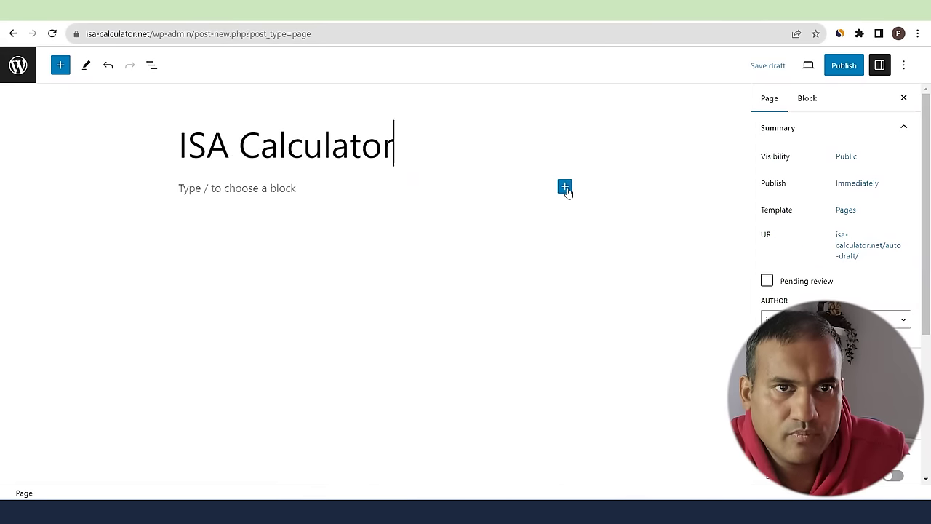
{"action": "left_click", "coordinate": [566, 188]}
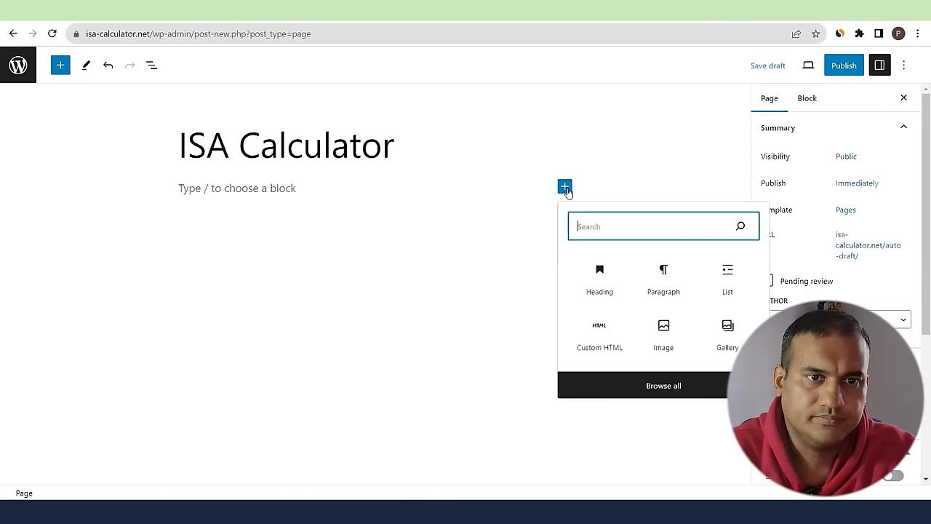
{"action": "left_click", "coordinate": [604, 349]}
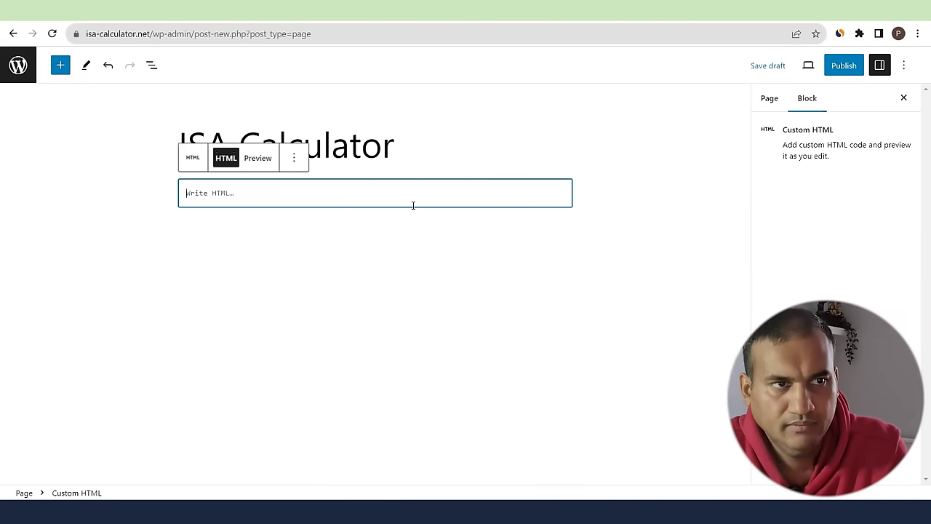
Step: Paste ChatGPT's ISA calculator HTML code into the block and preview the page
{"action": "key", "text": "alt+Tab"}
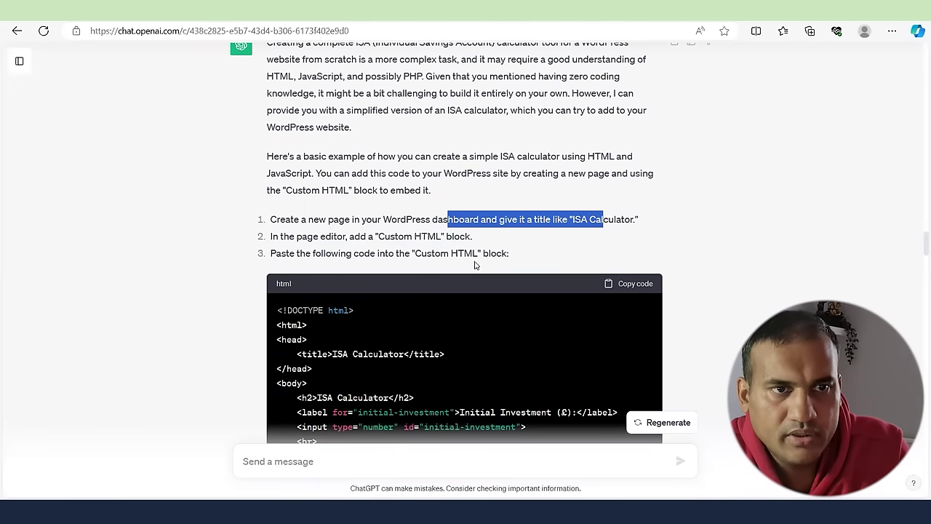
{"action": "left_click", "coordinate": [637, 284]}
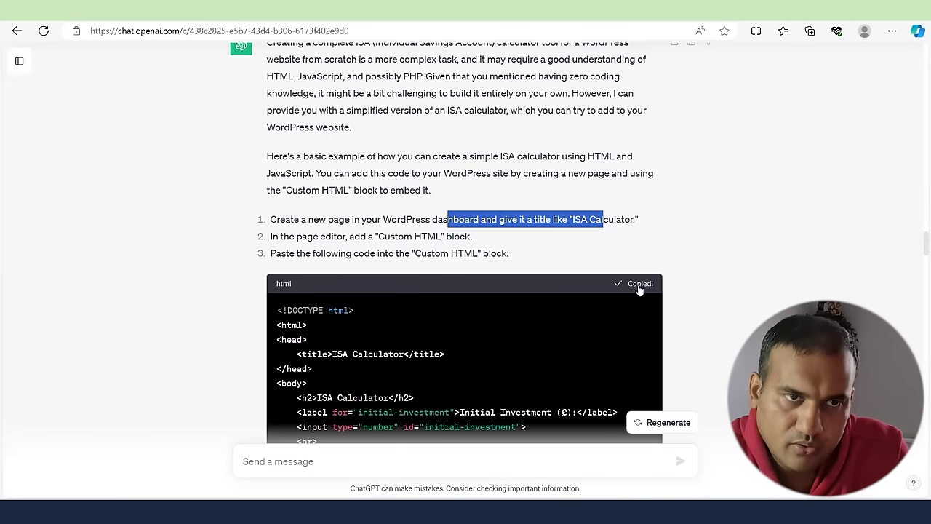
{"action": "key", "text": "alt+Tab"}
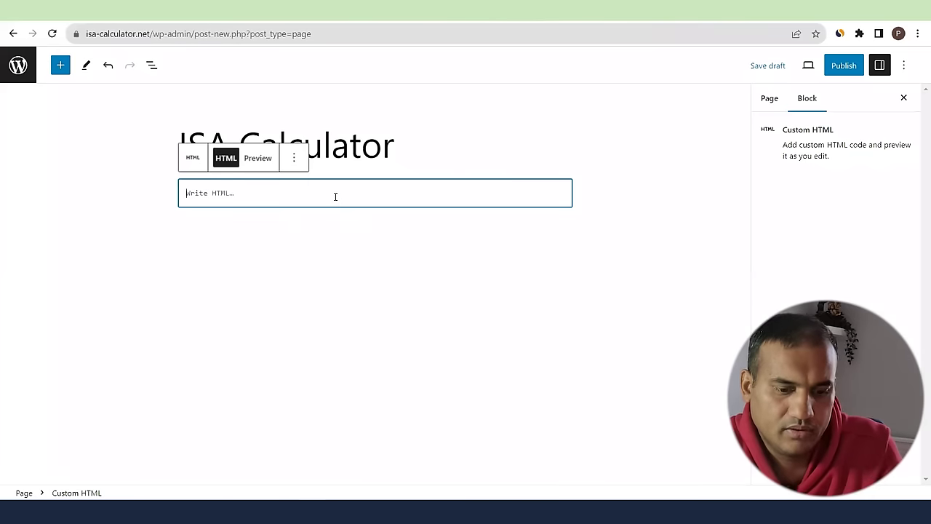
{"action": "key", "text": "ctrl+v"}
{"action": "left_click", "coordinate": [259, 163]}
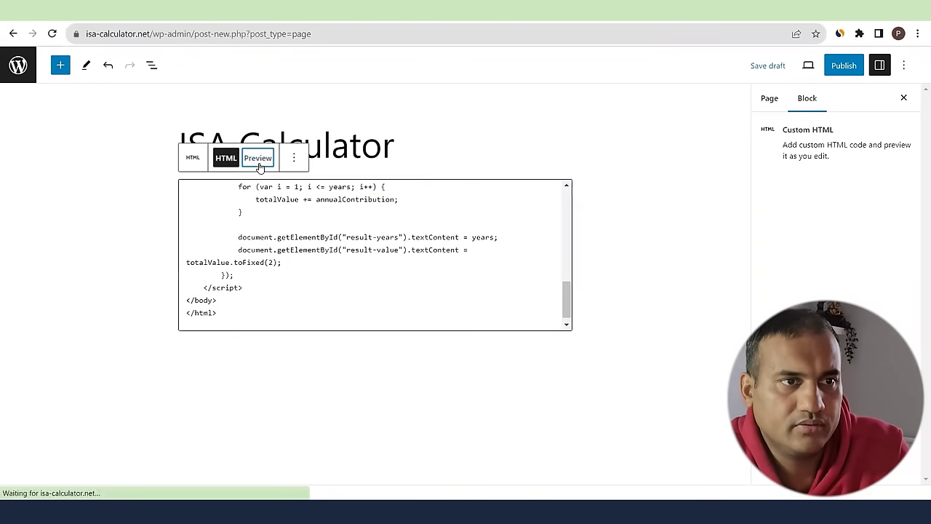
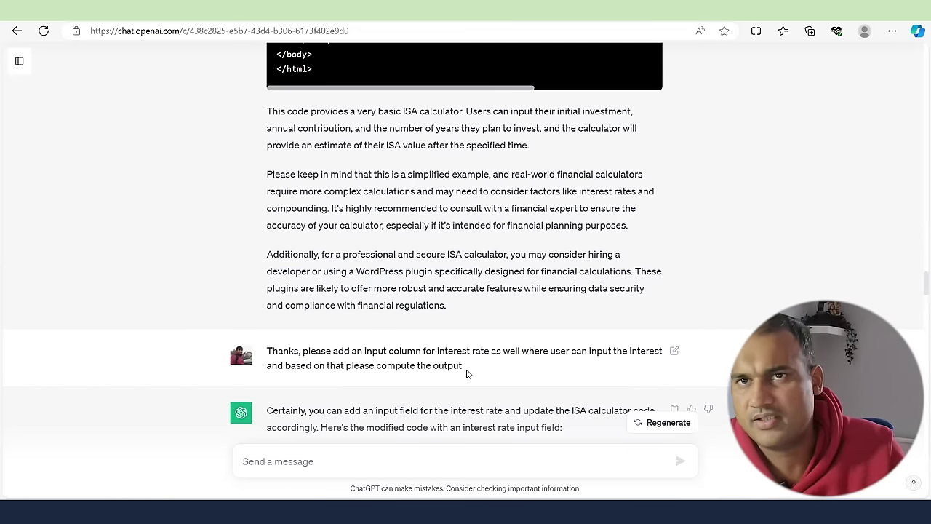
Step: Copy the revised calculator code with the Interest Rate field from ChatGPT's reply
{"action": "scroll", "coordinate": [564, 342], "scroll_direction": "down", "scroll_amount": 3}
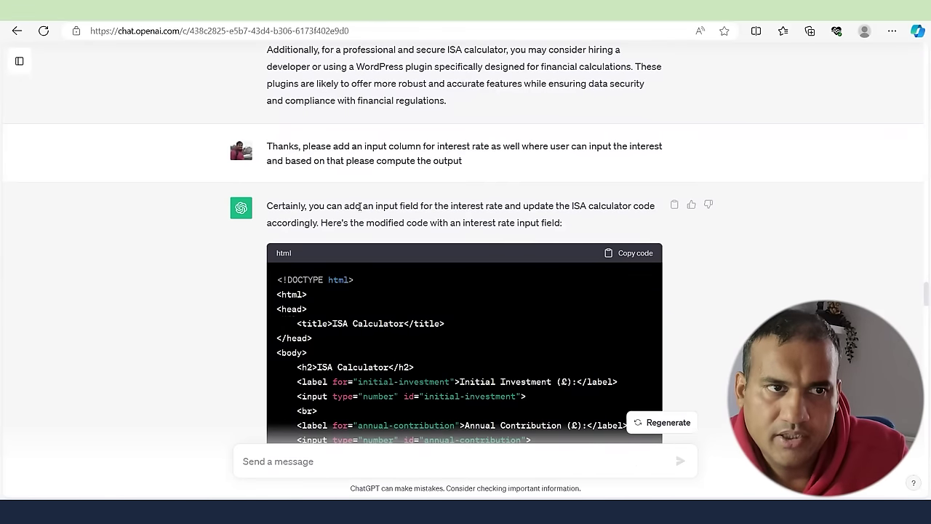
{"action": "scroll", "coordinate": [509, 208], "scroll_direction": "down", "scroll_amount": 2}
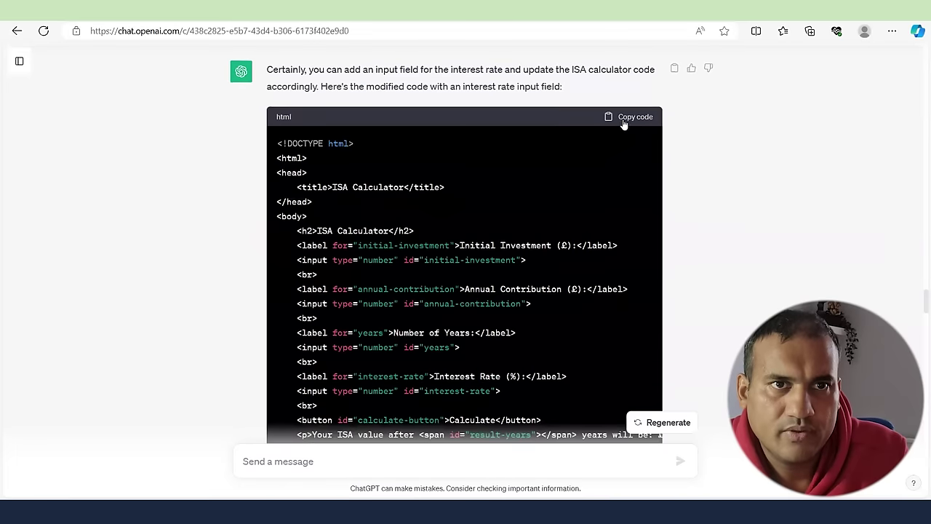
{"action": "left_click", "coordinate": [629, 118]}
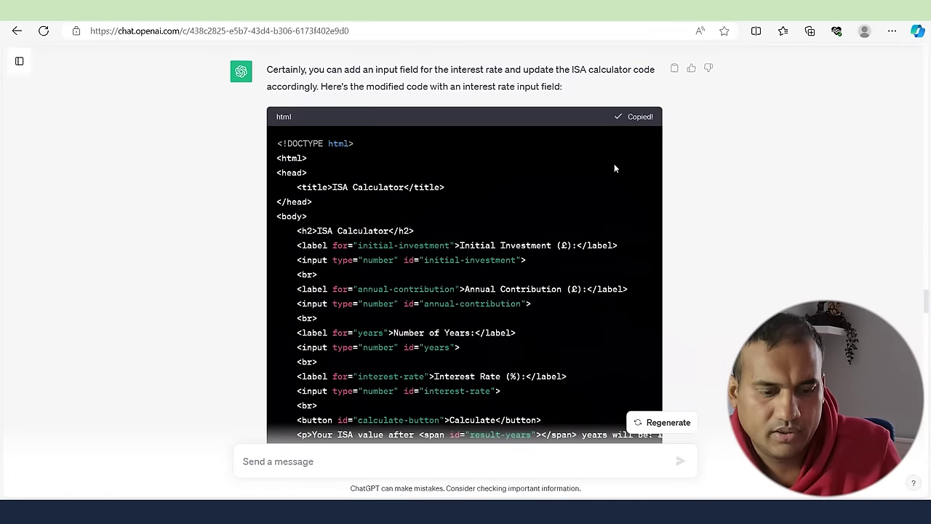
{"action": "key", "text": "alt+Tab"}
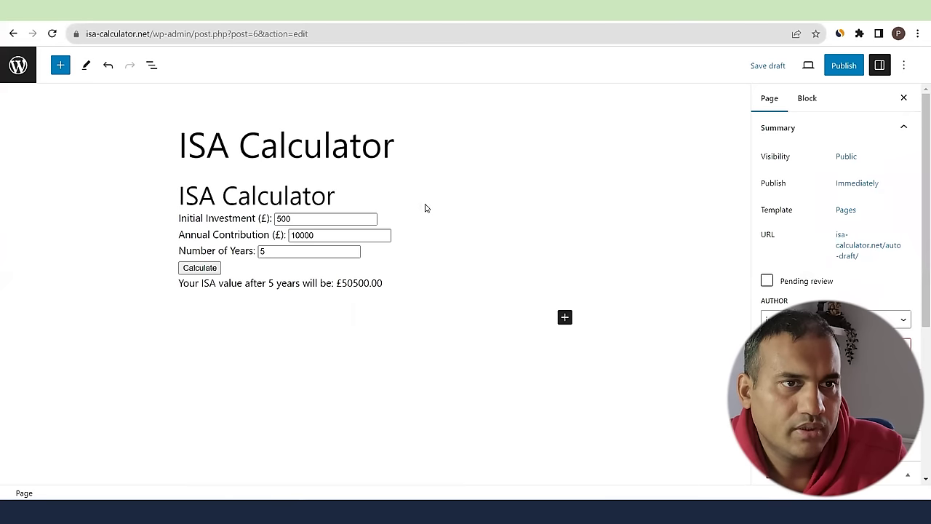
Step: Replace the Custom HTML block's old code with the pasted interest-rate calculator code
{"action": "left_click", "coordinate": [342, 208]}
{"action": "left_click", "coordinate": [226, 158]}
{"action": "left_click", "coordinate": [347, 256]}
{"action": "key", "text": "ctrl+a"}
{"action": "key", "text": "BackSpace"}
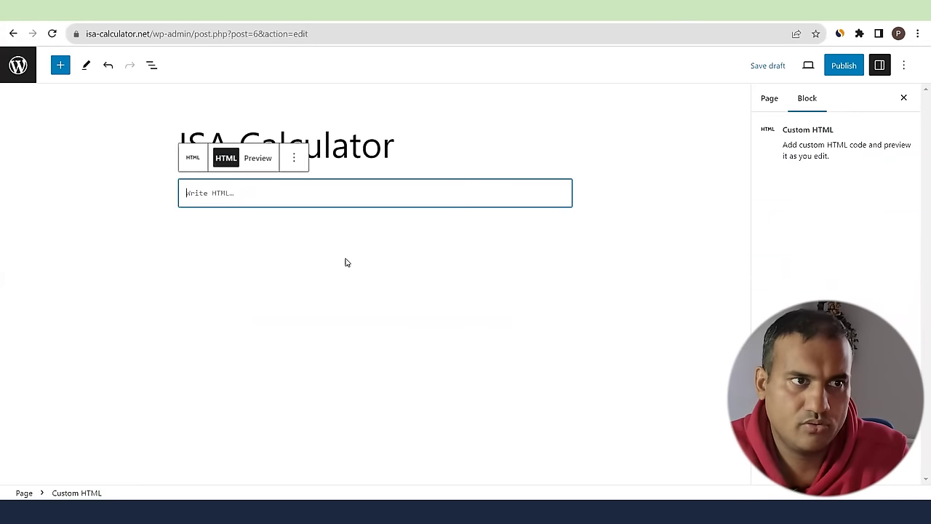
{"action": "key", "text": "ctrl+v"}
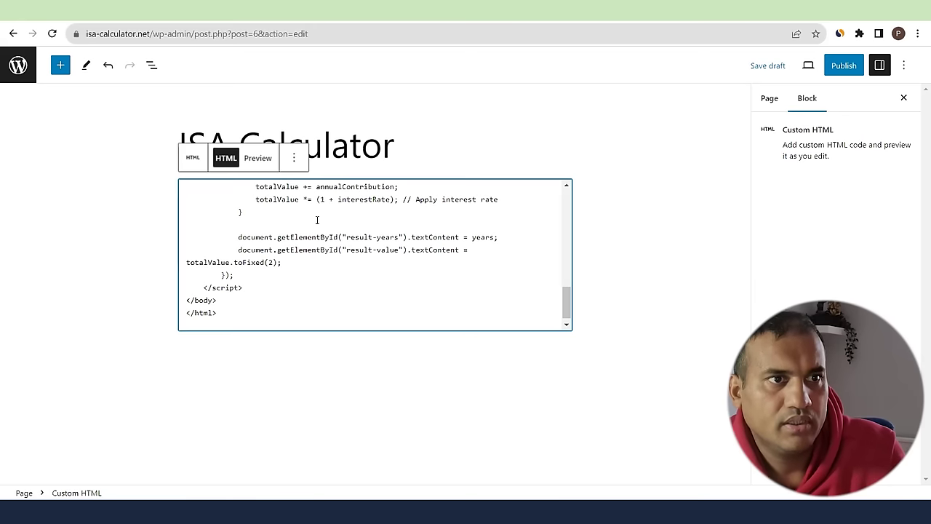
Step: Preview and test the calculator with 500, 10000, 5 years and 5%, giving £58657.27
{"action": "left_click", "coordinate": [259, 158]}
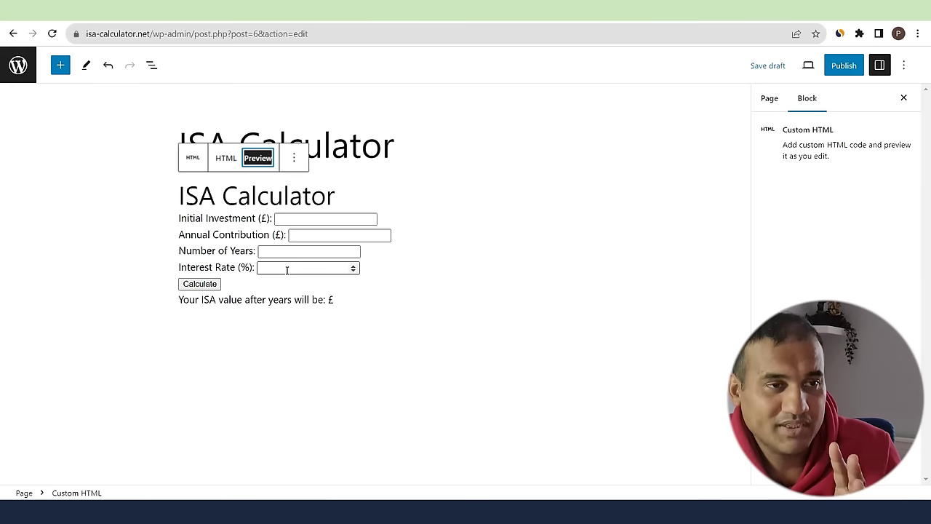
{"action": "left_click", "coordinate": [306, 216]}
{"action": "type", "text": "500"}
{"action": "left_click", "coordinate": [309, 234]}
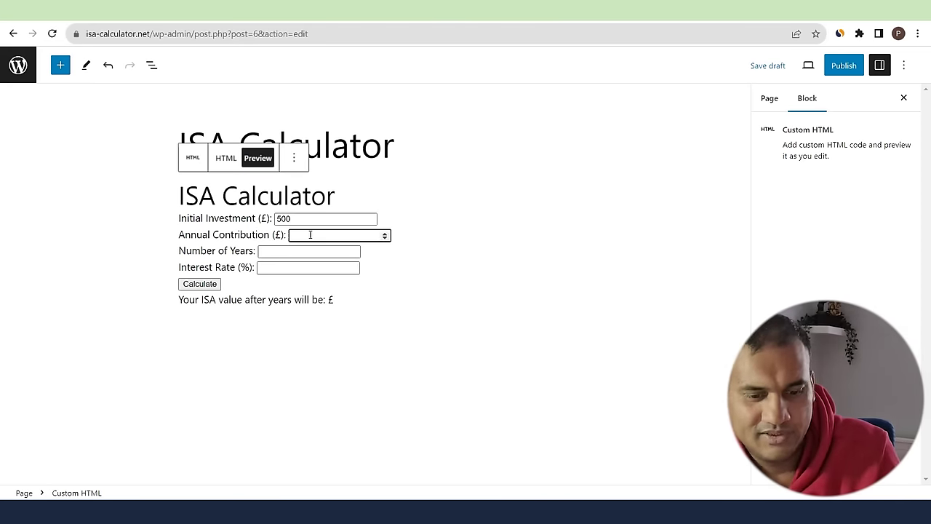
{"action": "type", "text": "10000"}
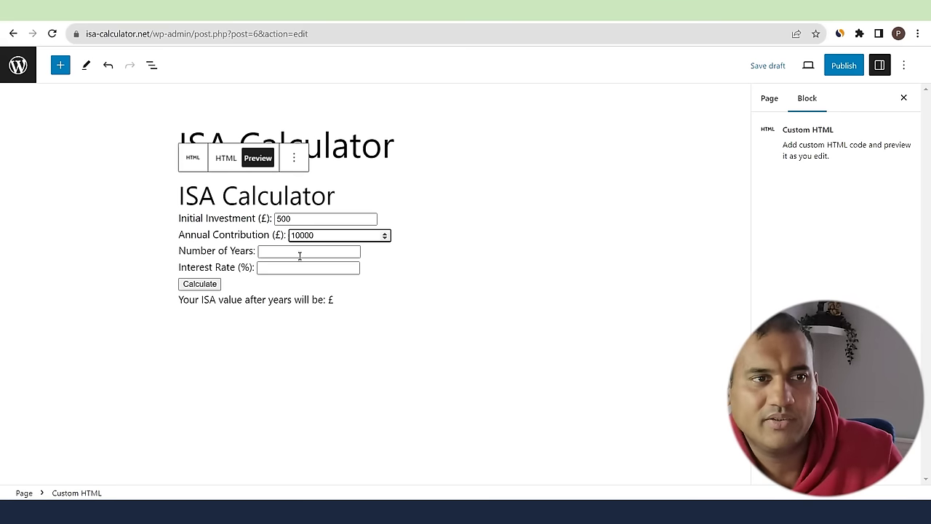
{"action": "left_click", "coordinate": [297, 253]}
{"action": "type", "text": "5"}
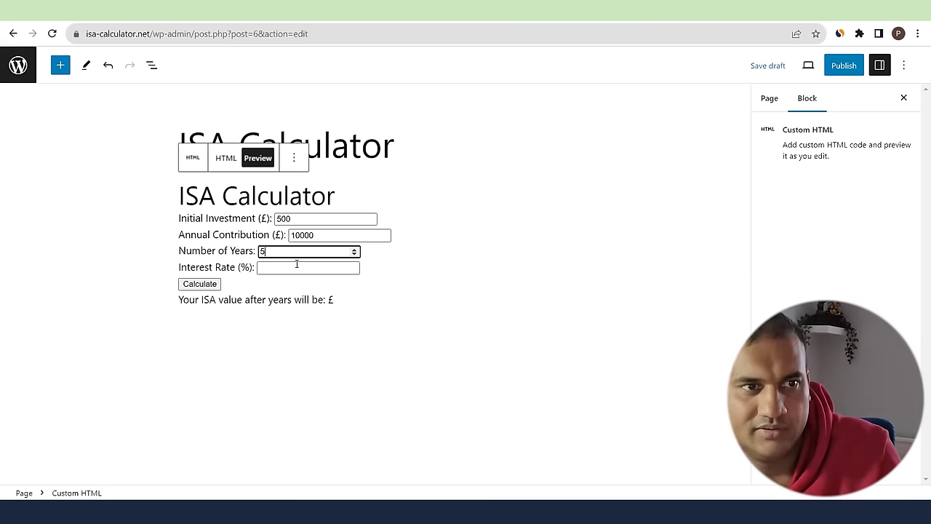
{"action": "left_click", "coordinate": [294, 267]}
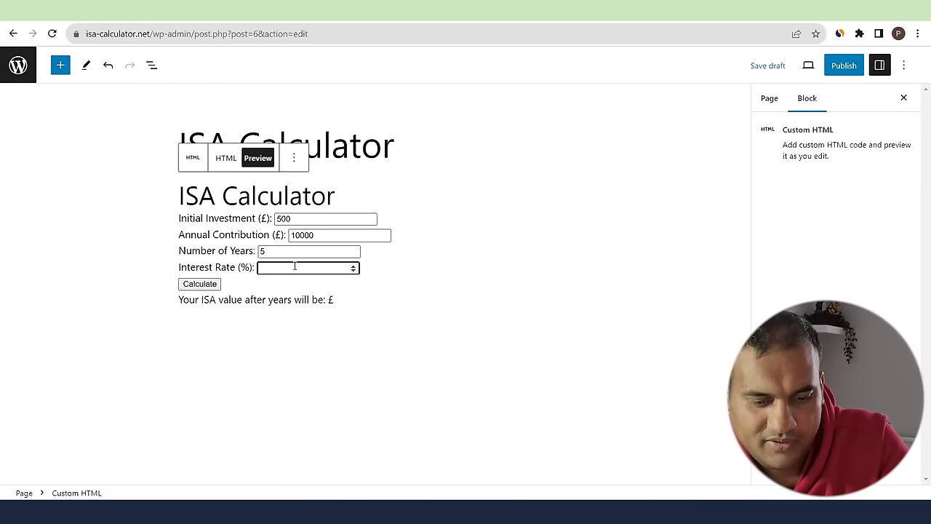
{"action": "type", "text": "5"}
{"action": "left_click", "coordinate": [405, 315]}
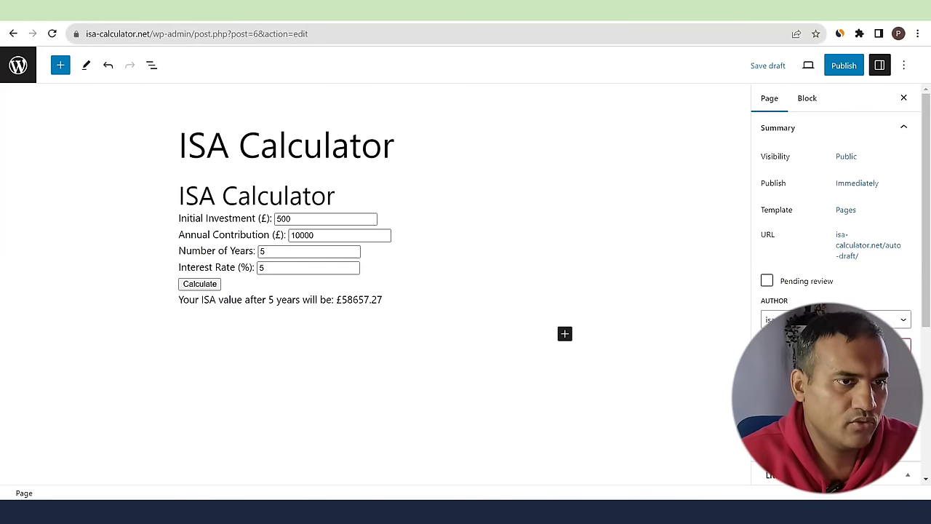
{"action": "key", "text": "alt+Tab"}
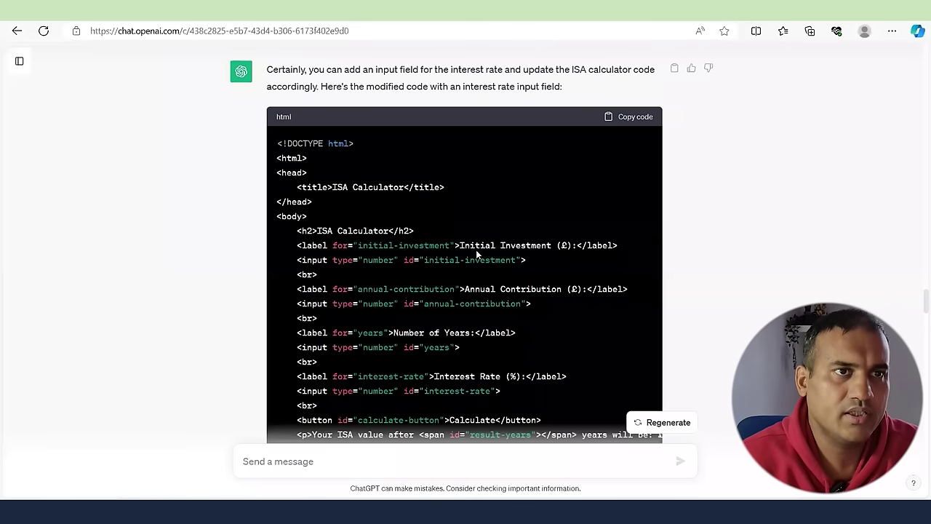
{"action": "key", "text": "alt+Tab"}
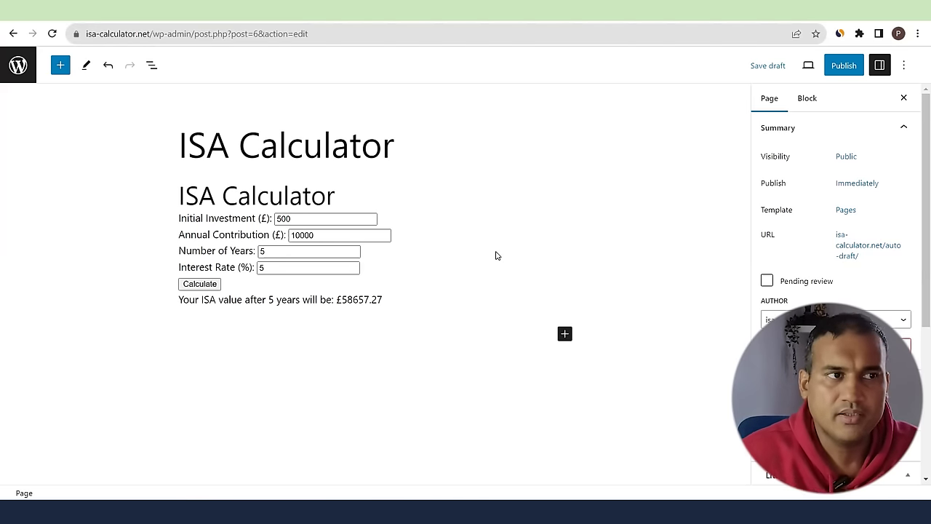
Step: Save the ISA Calculator draft and move the Privacy Policy page to the Bin
{"action": "left_click", "coordinate": [780, 66]}
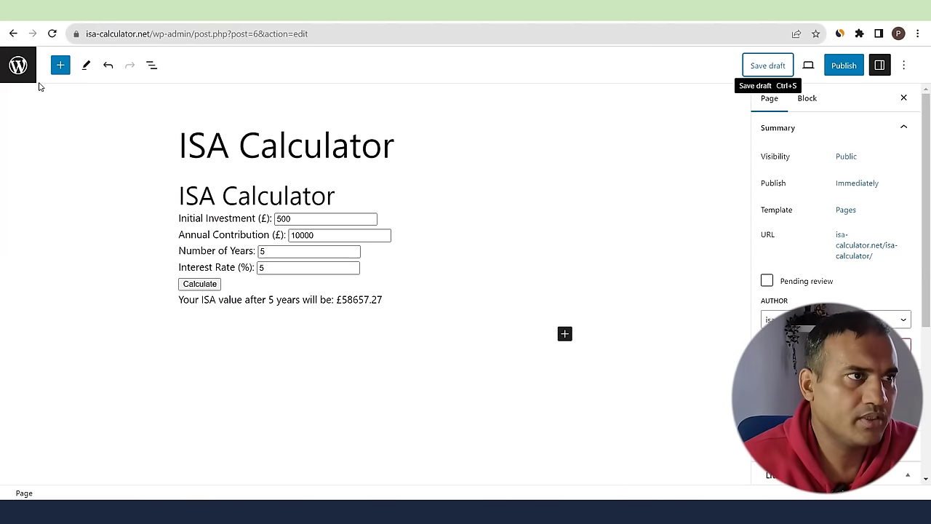
{"action": "left_click", "coordinate": [18, 67]}
{"action": "mouse_move", "coordinate": [222, 223]}
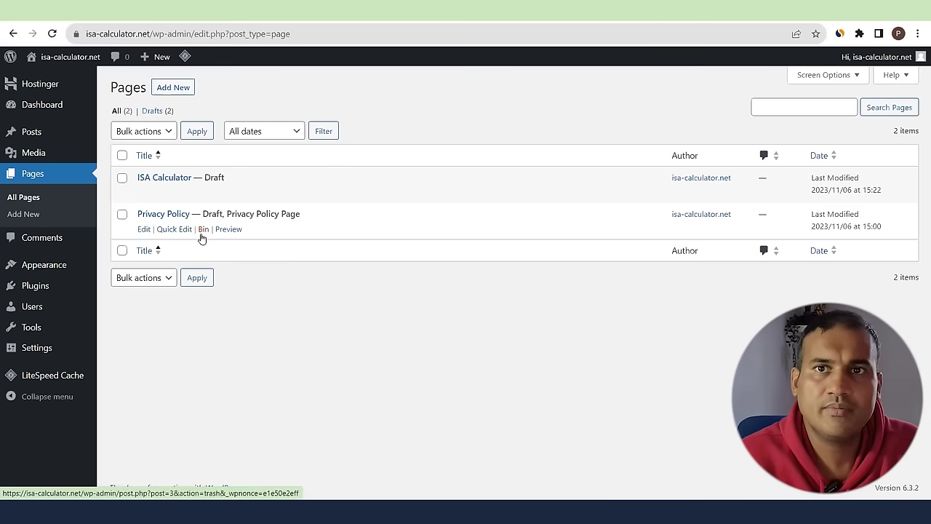
{"action": "left_click", "coordinate": [204, 230]}
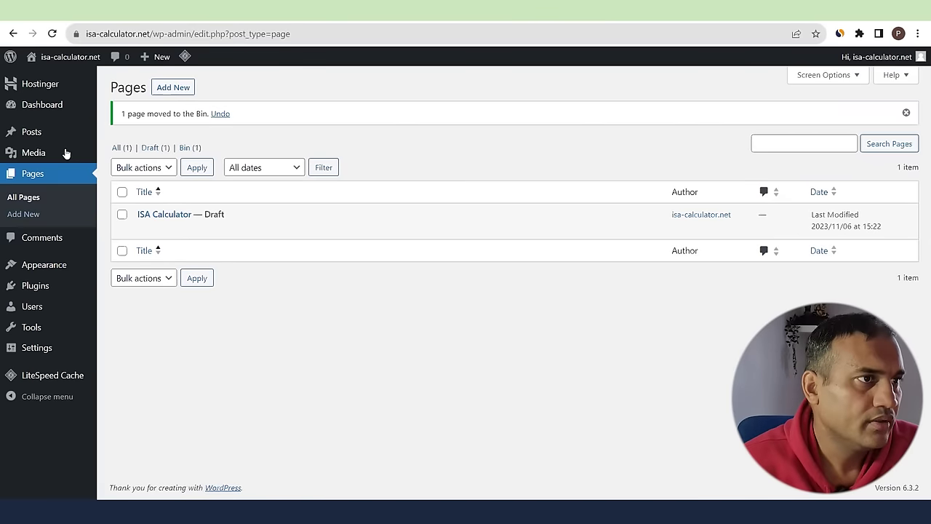
Step: Move the Hello world! post to the Bin
{"action": "mouse_move", "coordinate": [64, 134]}
{"action": "left_click", "coordinate": [122, 134]}
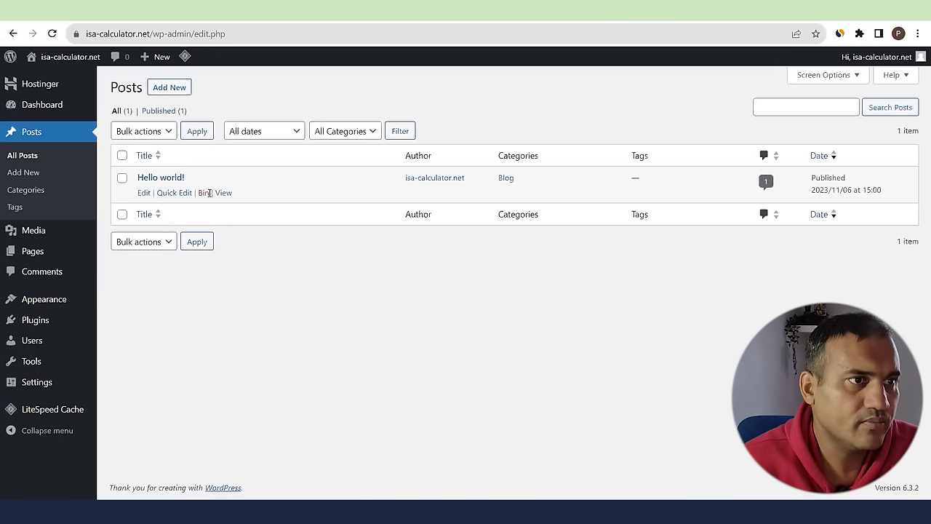
{"action": "left_click", "coordinate": [204, 195]}
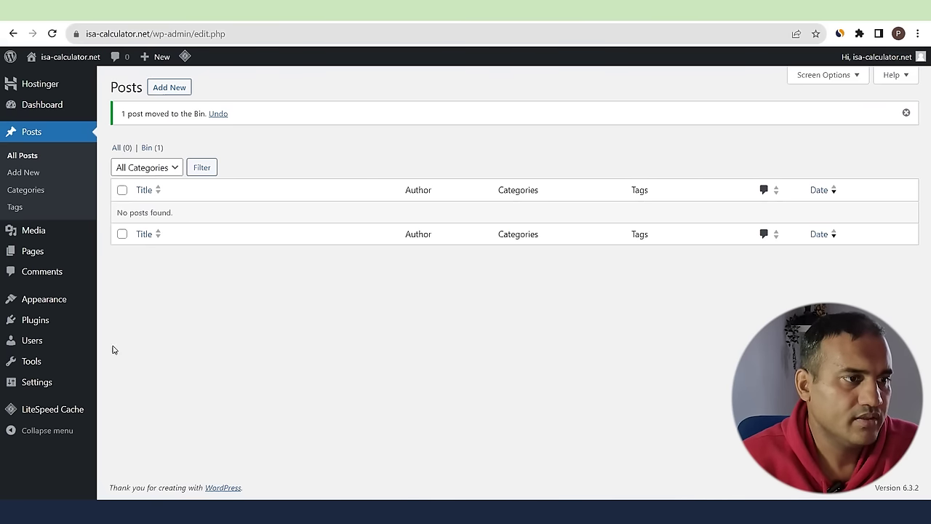
Step: Review the WordPress Address and Site Address in General Settings
{"action": "mouse_move", "coordinate": [54, 384]}
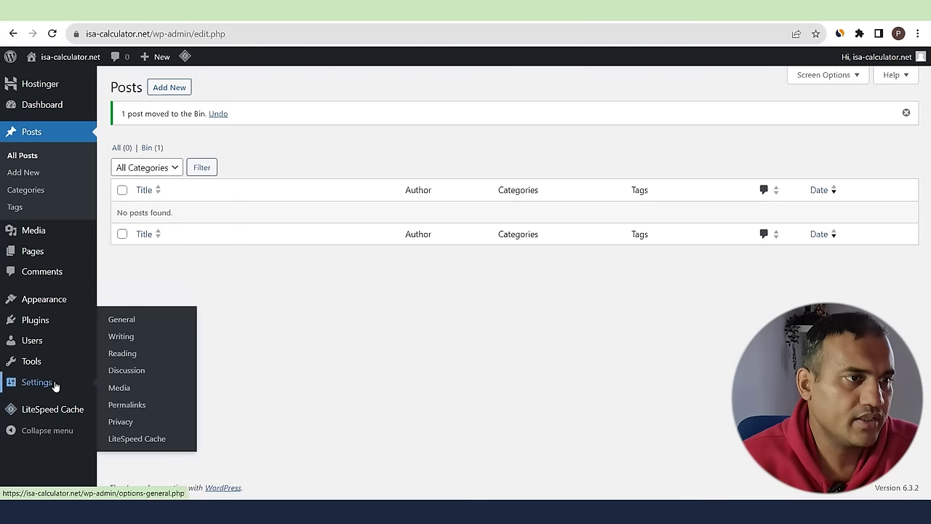
{"action": "left_click", "coordinate": [141, 321]}
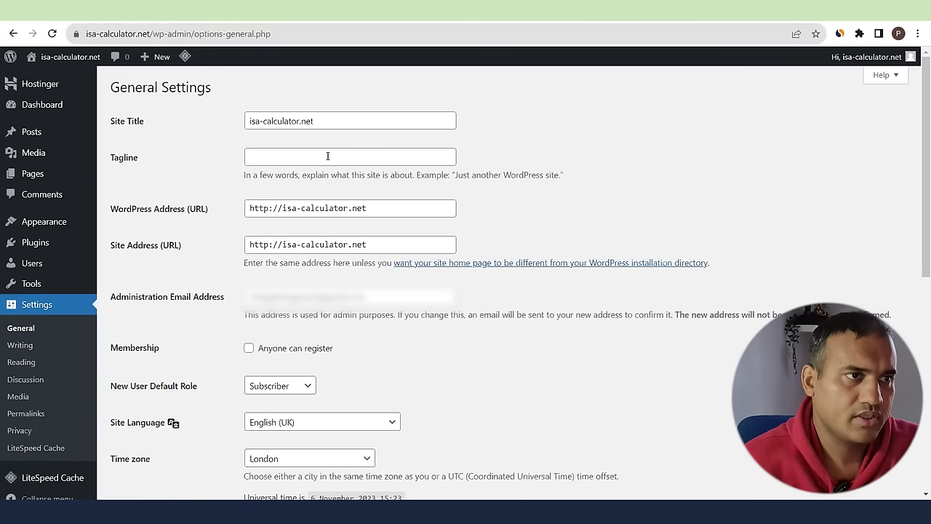
{"action": "left_click", "coordinate": [269, 209]}
{"action": "left_click", "coordinate": [266, 242]}
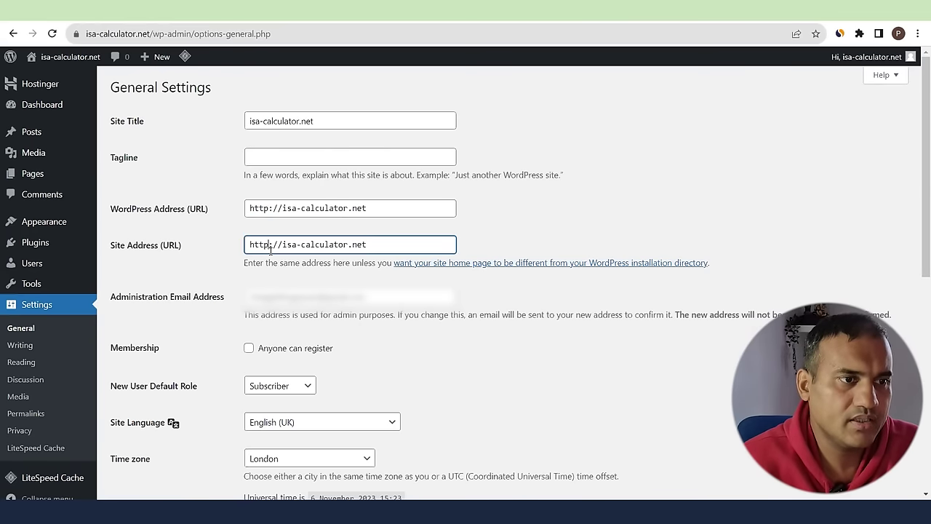
{"action": "scroll", "coordinate": [233, 331], "scroll_direction": "down", "scroll_amount": 3}
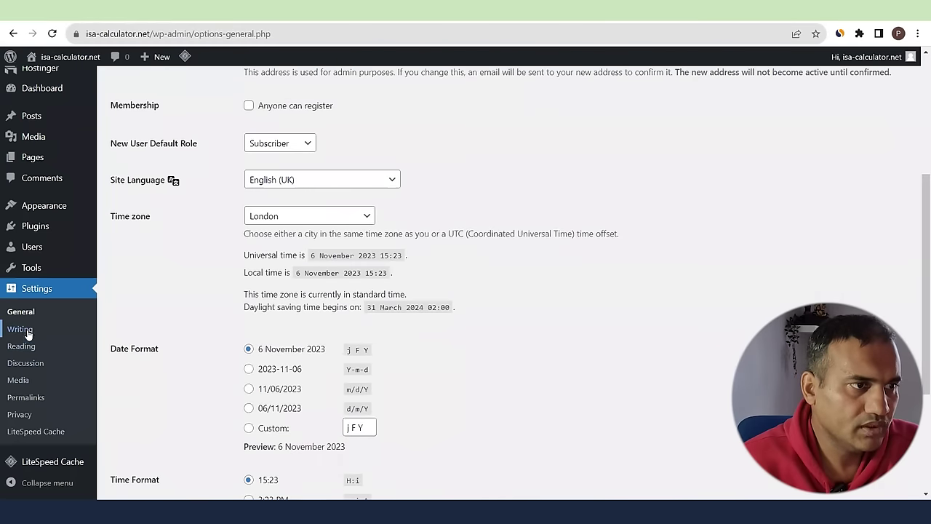
Step: Set feeds to show only excerpts in Reading Settings and save
{"action": "left_click", "coordinate": [20, 330]}
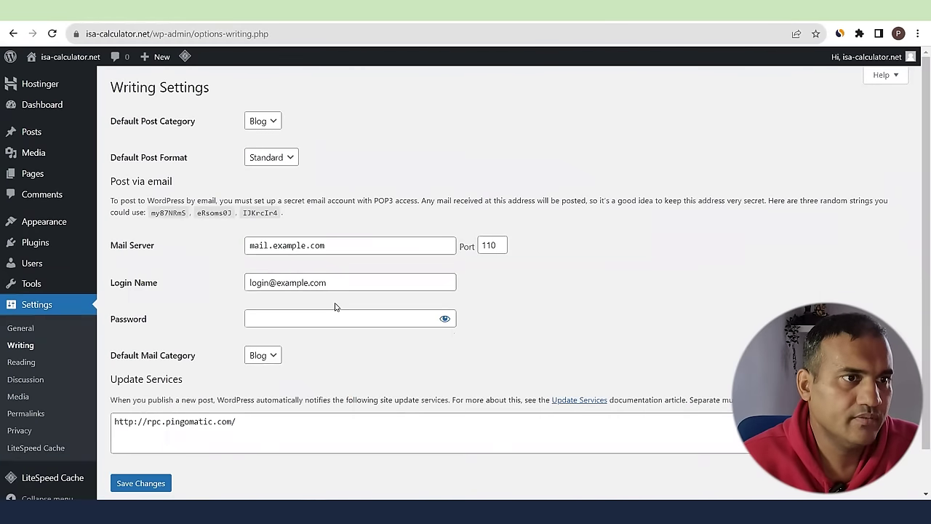
{"action": "scroll", "coordinate": [335, 306], "scroll_direction": "down", "scroll_amount": 1}
{"action": "left_click", "coordinate": [33, 314]}
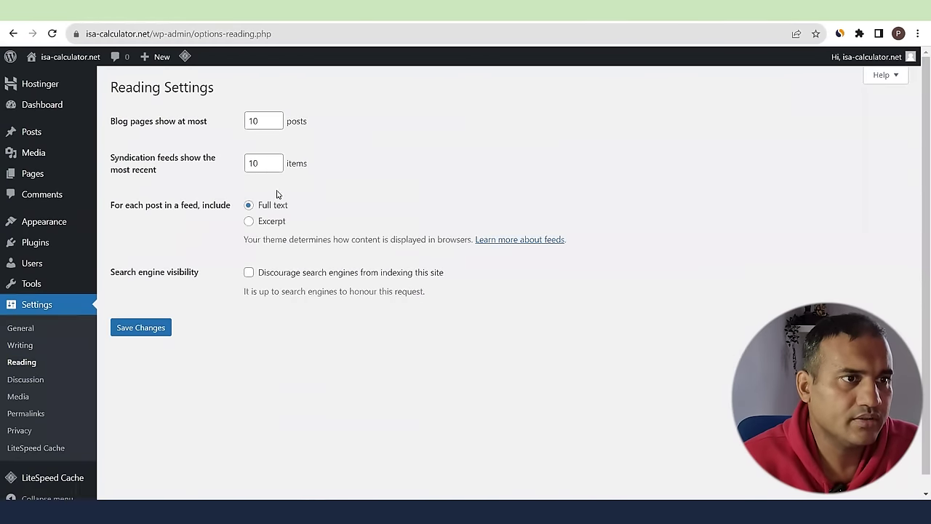
{"action": "left_click", "coordinate": [269, 223]}
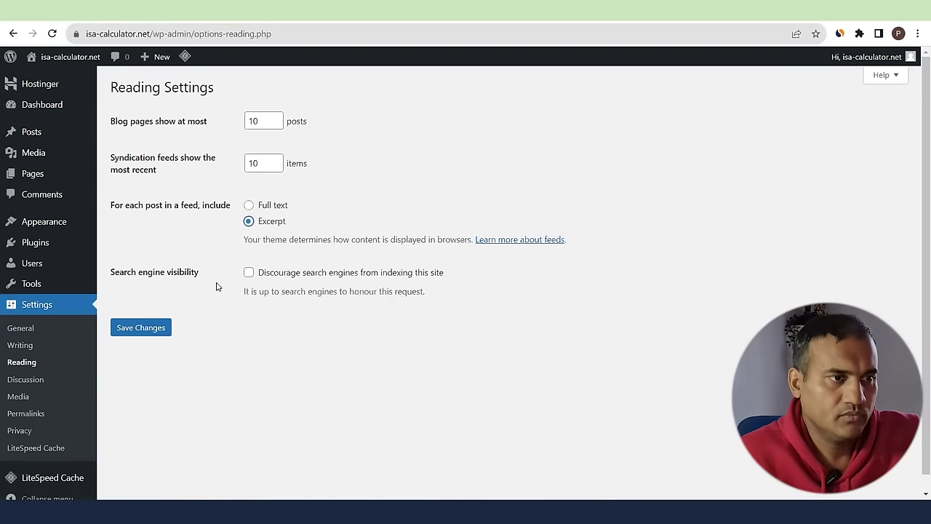
{"action": "left_click", "coordinate": [160, 328]}
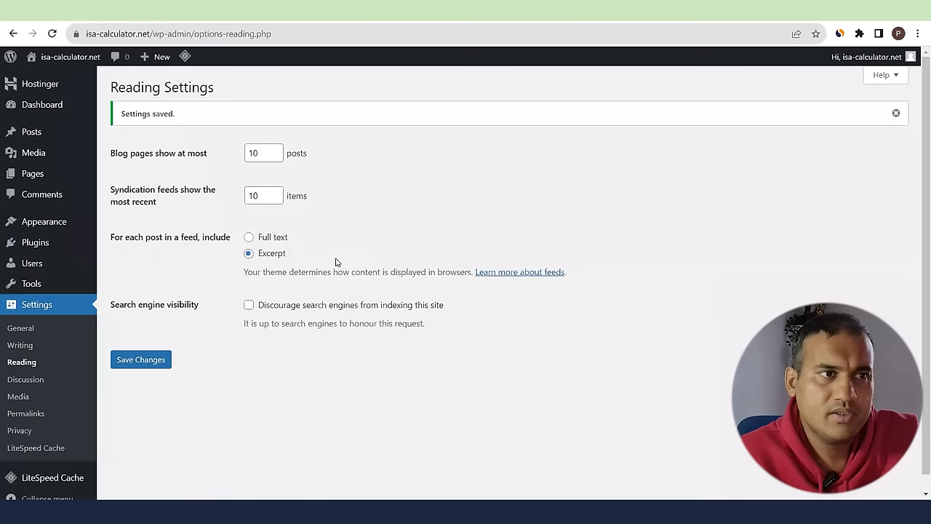
Step: Look through the Discussion and Media settings pages
{"action": "scroll", "coordinate": [276, 295], "scroll_direction": "down", "scroll_amount": 1}
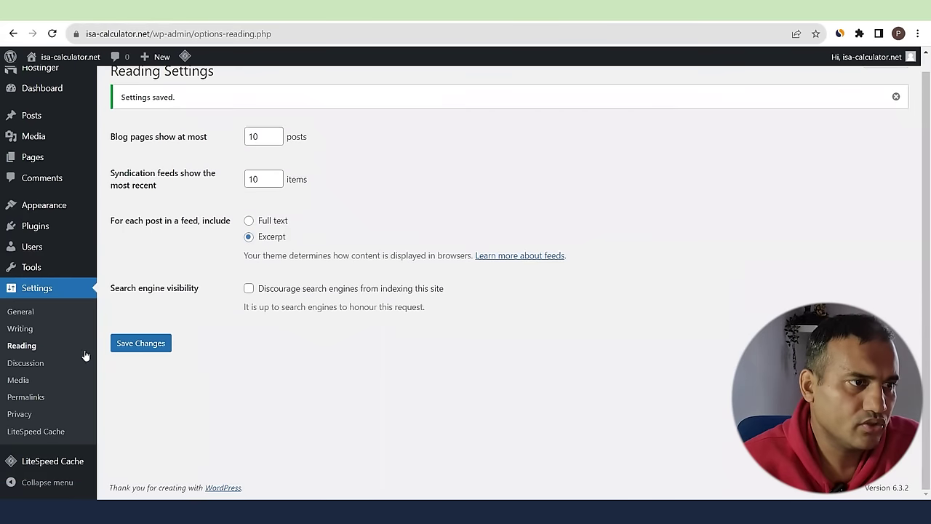
{"action": "left_click", "coordinate": [24, 368]}
{"action": "scroll", "coordinate": [206, 343], "scroll_direction": "down", "scroll_amount": 1}
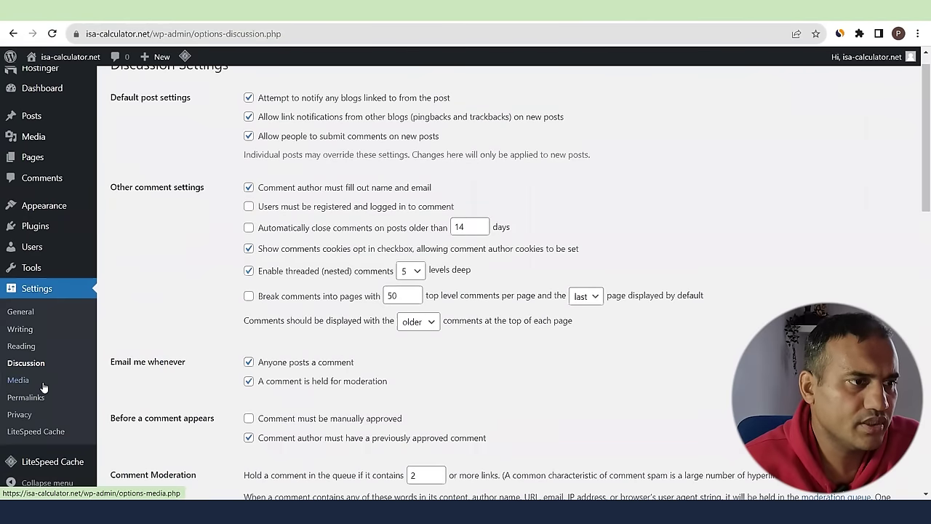
{"action": "scroll", "coordinate": [42, 396], "scroll_direction": "down", "scroll_amount": 1}
{"action": "left_click", "coordinate": [34, 385]}
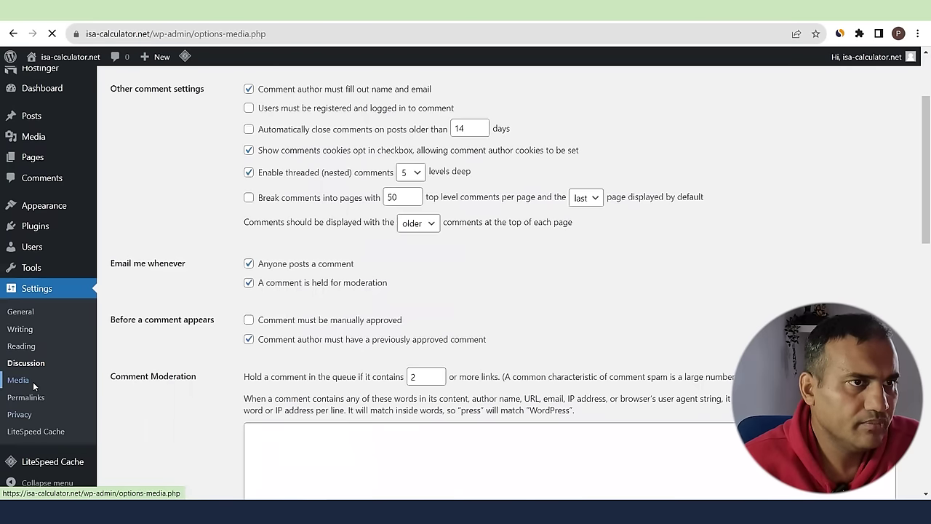
{"action": "scroll", "coordinate": [437, 327], "scroll_direction": "down", "scroll_amount": 1}
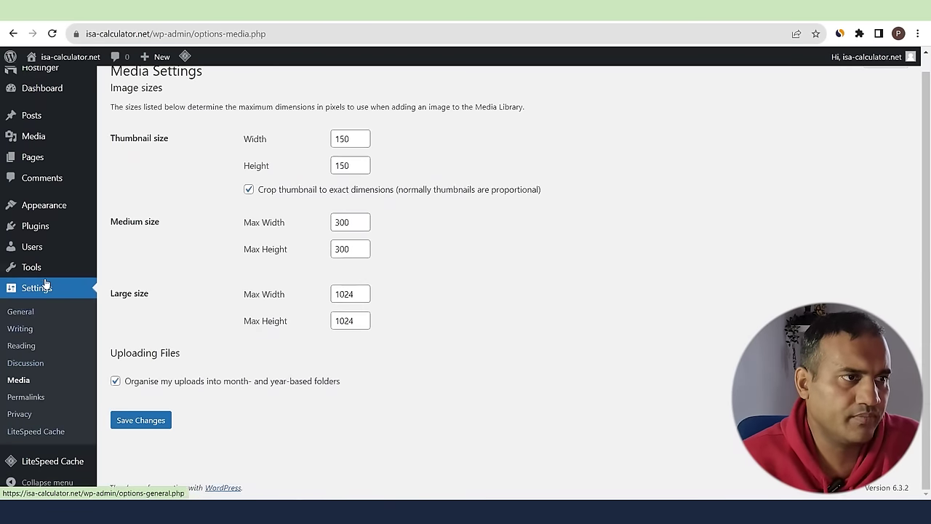
Step: Deactivate and delete the Hostinger plugin, confirming removal of its data
{"action": "mouse_move", "coordinate": [59, 231]}
{"action": "left_click", "coordinate": [133, 228]}
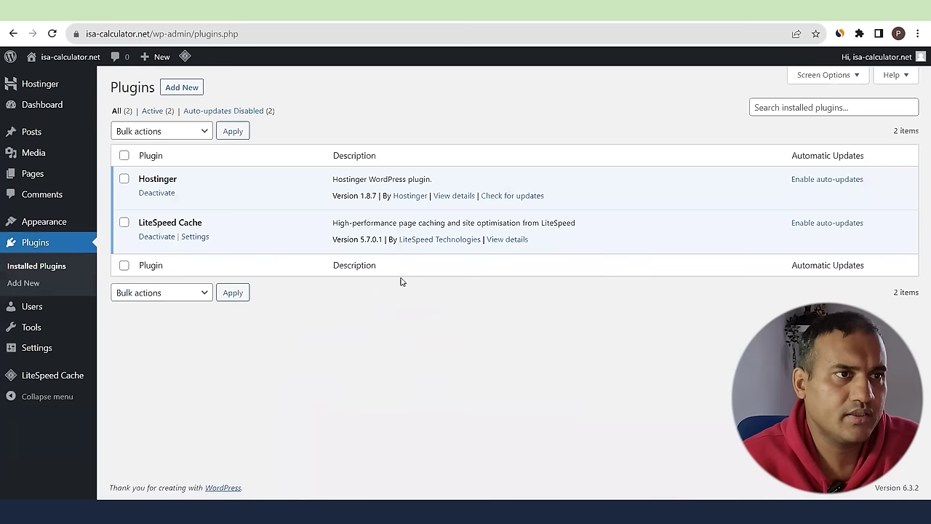
{"action": "left_click", "coordinate": [164, 195]}
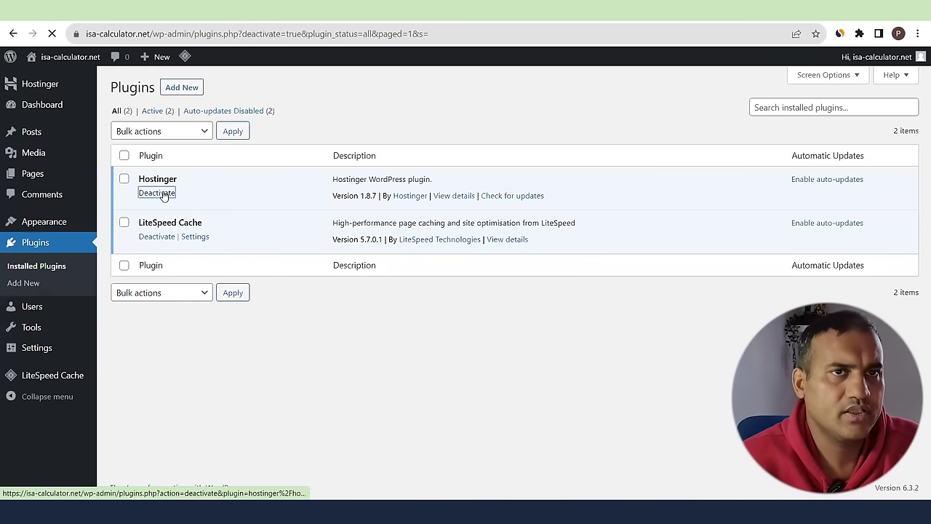
{"action": "left_click", "coordinate": [186, 230]}
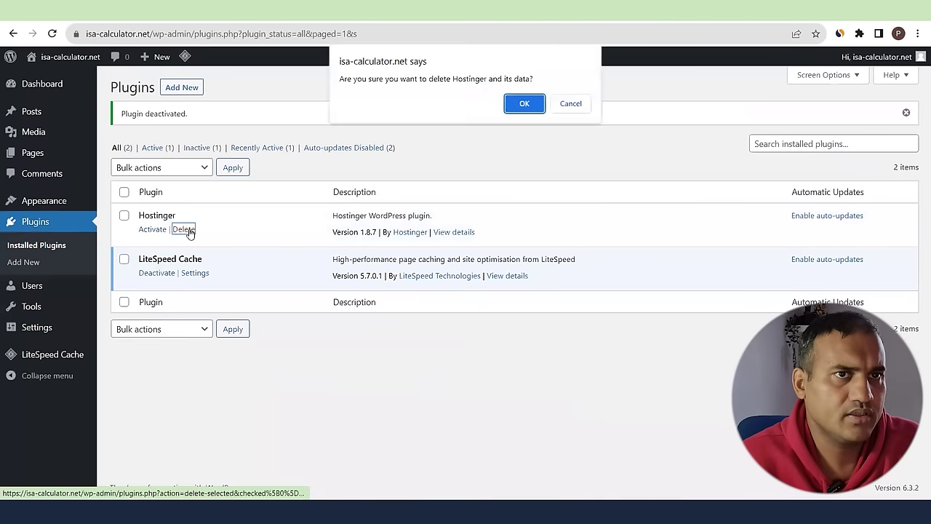
{"action": "left_click", "coordinate": [525, 103]}
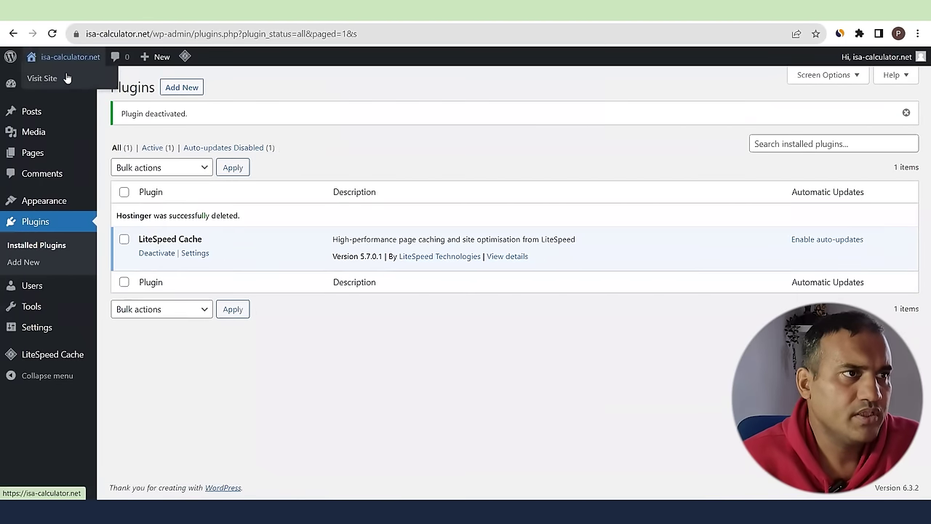
Step: Open the live site in a separate browser tab
{"action": "right_click", "coordinate": [62, 75]}
{"action": "key", "text": "Escape"}
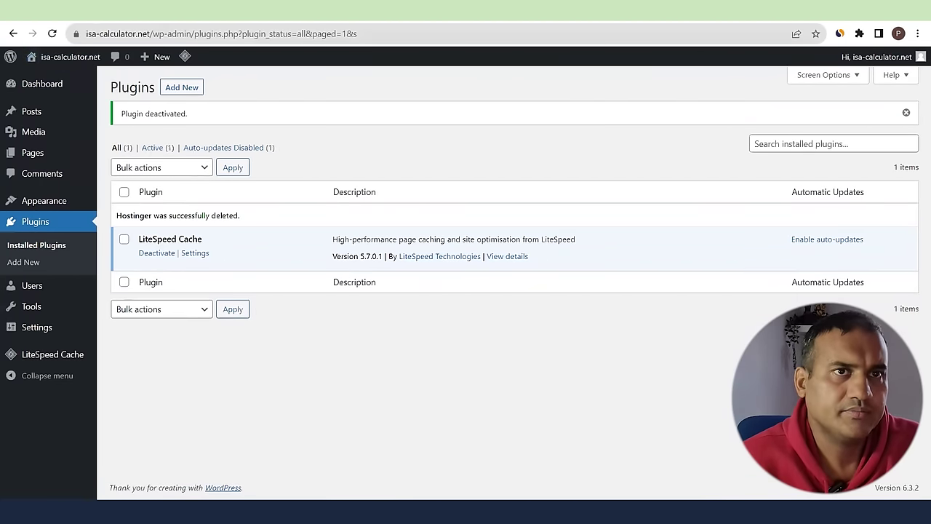
{"action": "key", "text": "ctrl+Tab"}
{"action": "key", "text": "ctrl+Tab"}
Step: Open a new tab and look over the live site's philosophy-blog front page
{"action": "key", "text": "ctrl+t"}
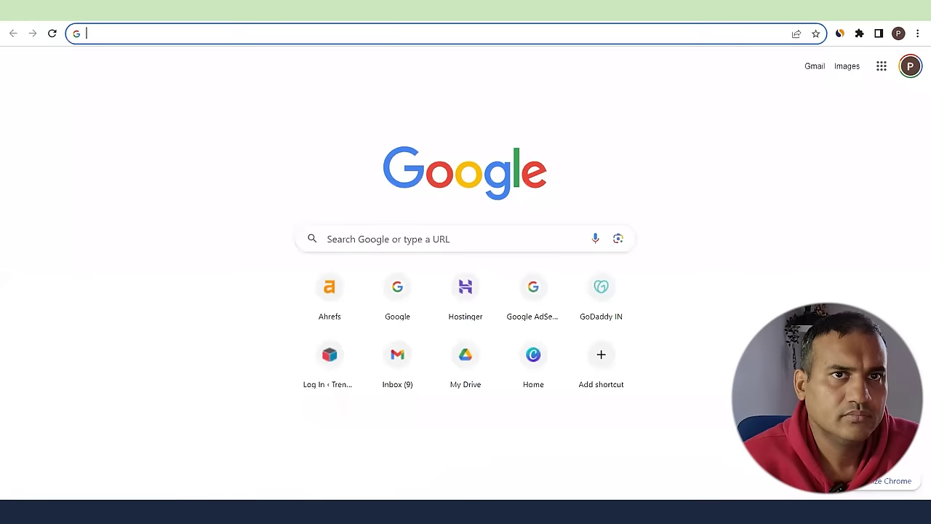
{"action": "key", "text": "ctrl+Tab"}
{"action": "key", "text": "ctrl+Tab"}
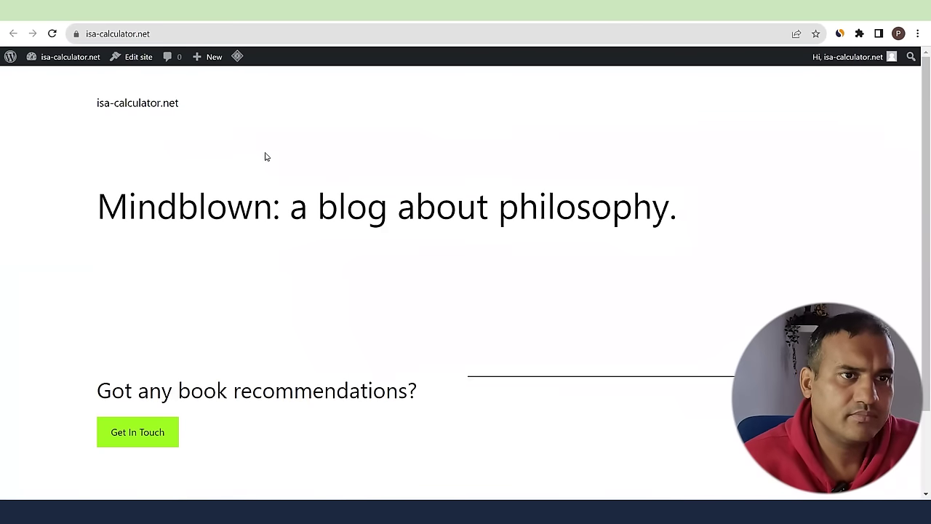
{"action": "scroll", "coordinate": [377, 240], "scroll_direction": "down", "scroll_amount": 2}
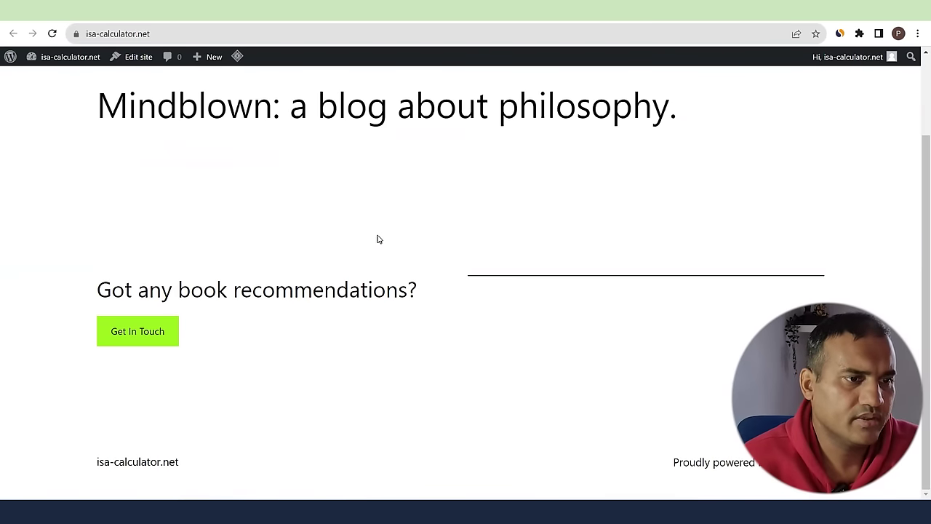
{"action": "scroll", "coordinate": [377, 240], "scroll_direction": "up", "scroll_amount": 2}
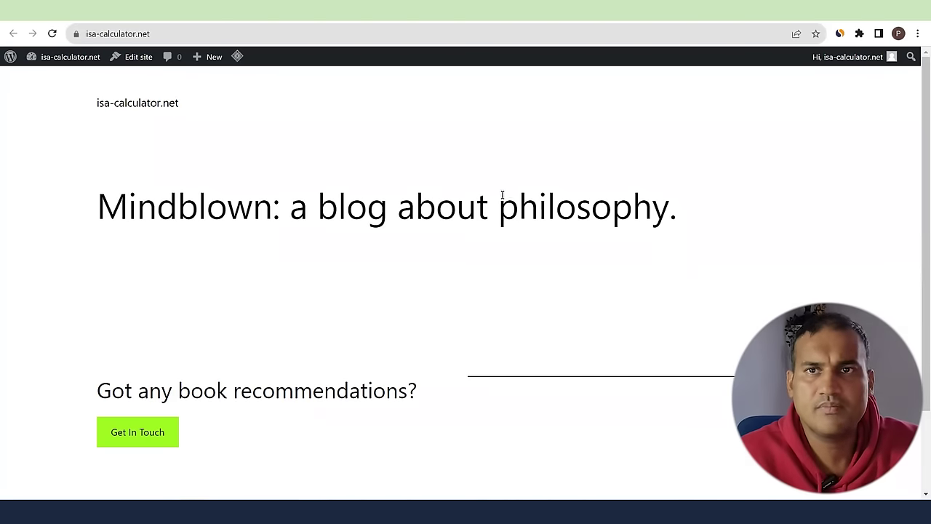
Step: Close that tab and open the All Pages list in the dashboard
{"action": "key", "text": "ctrl+w"}
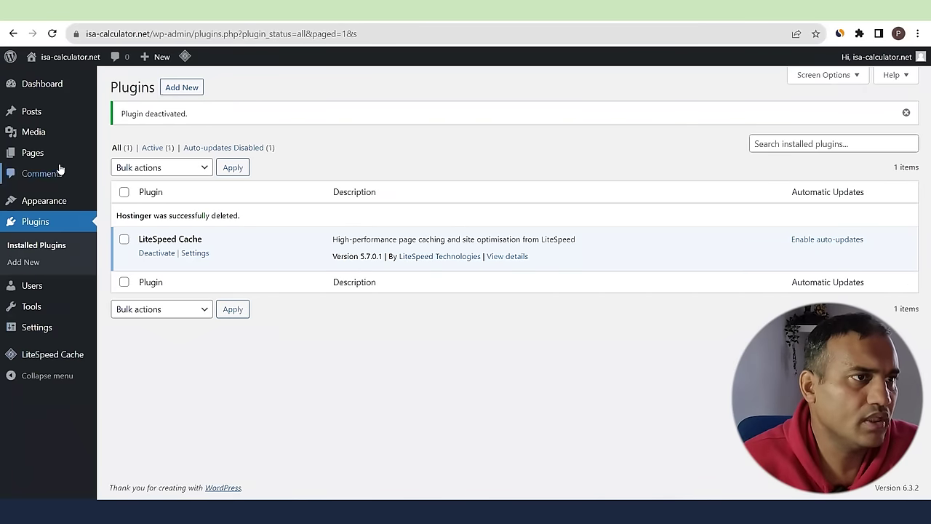
{"action": "mouse_move", "coordinate": [82, 158]}
{"action": "left_click", "coordinate": [124, 155]}
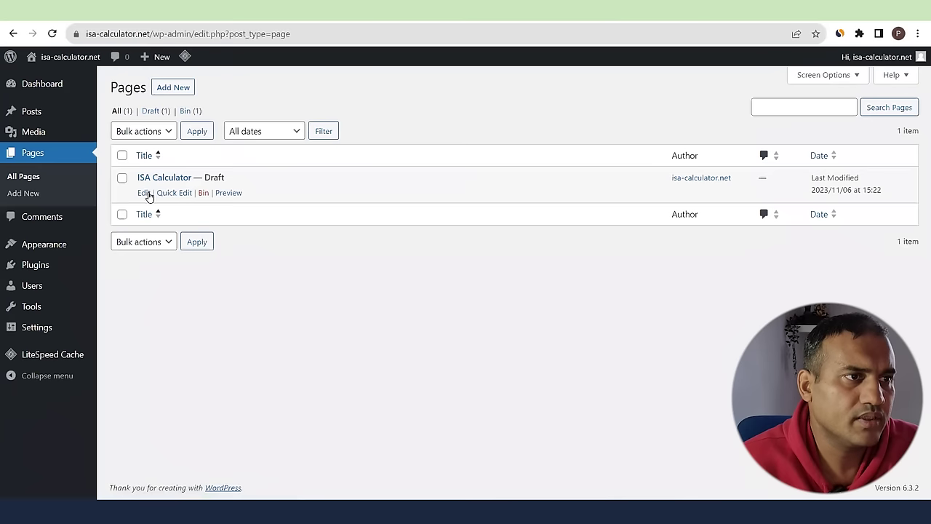
Step: Quick Edit the ISA Calculator page to Published with the default template, then view it live
{"action": "left_click", "coordinate": [167, 193]}
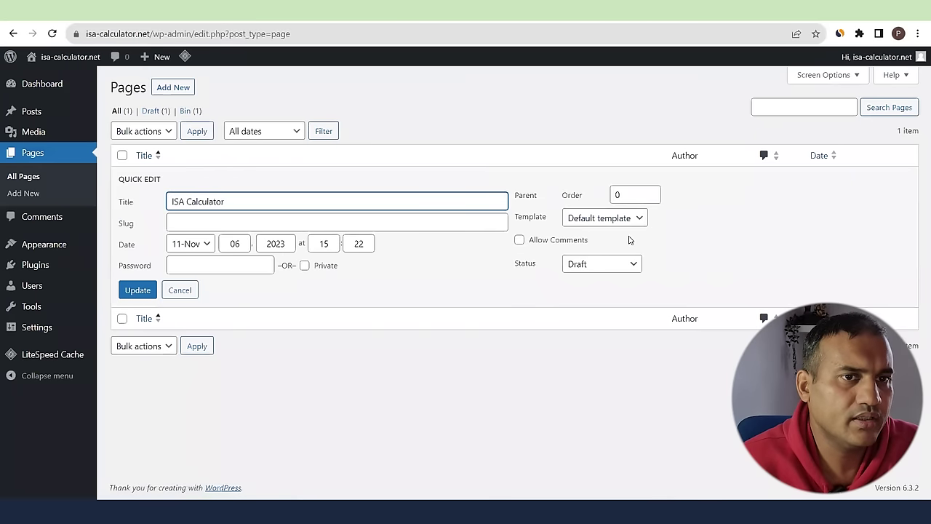
{"action": "left_click", "coordinate": [616, 221]}
{"action": "left_click", "coordinate": [616, 224]}
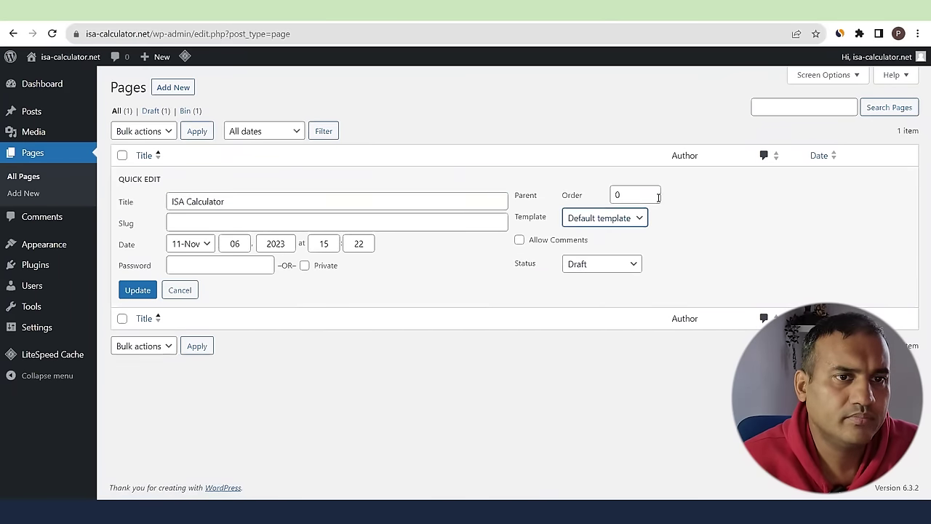
{"action": "left_click", "coordinate": [631, 264]}
{"action": "left_click", "coordinate": [609, 279]}
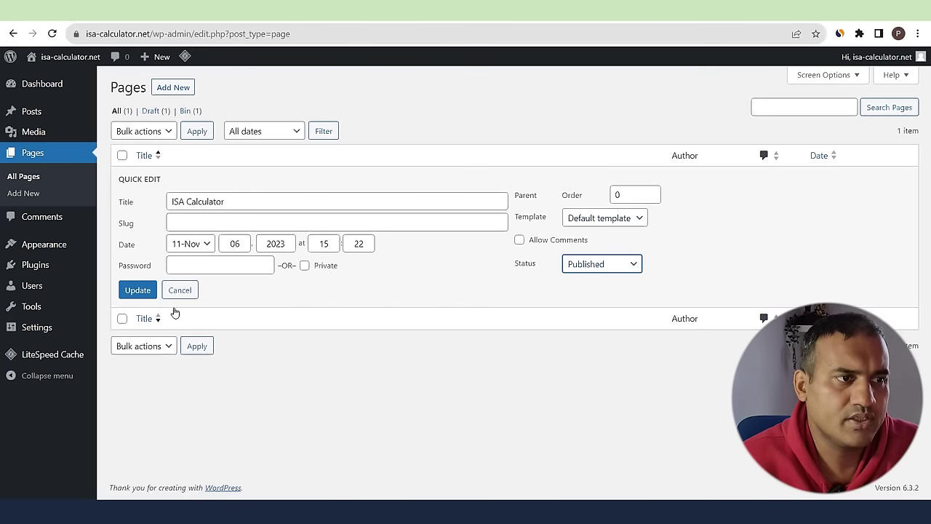
{"action": "left_click", "coordinate": [136, 291]}
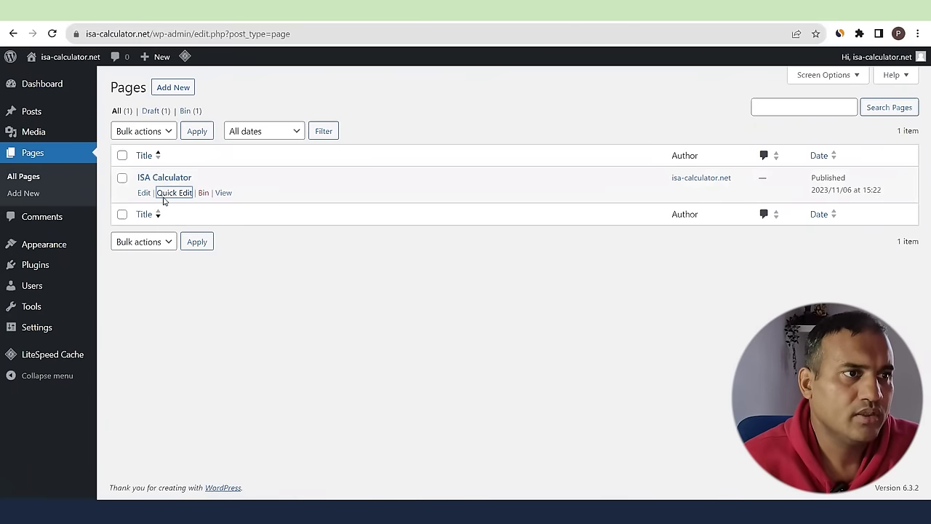
{"action": "left_click", "coordinate": [222, 193]}
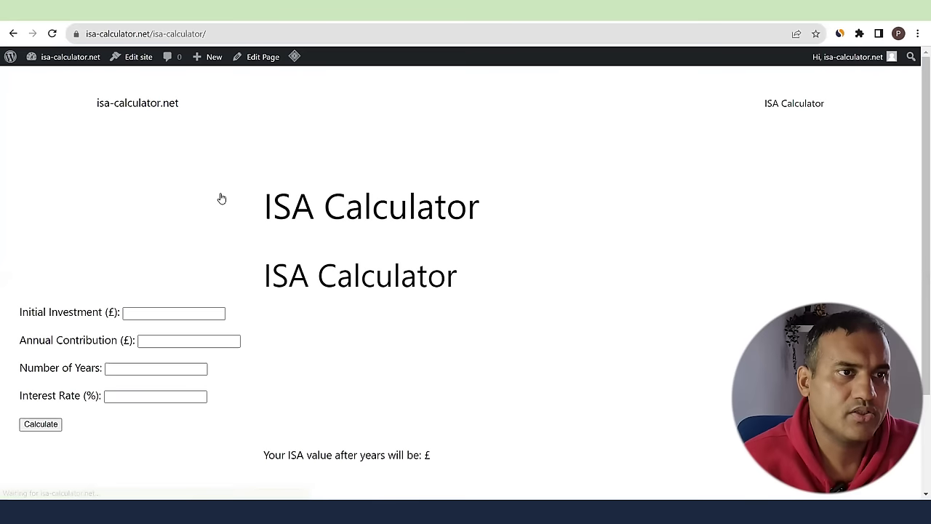
{"action": "scroll", "coordinate": [304, 441], "scroll_direction": "down", "scroll_amount": 2}
Step: Check the site's home page, then return to the admin Pages list
{"action": "scroll", "coordinate": [255, 328], "scroll_direction": "up", "scroll_amount": 3}
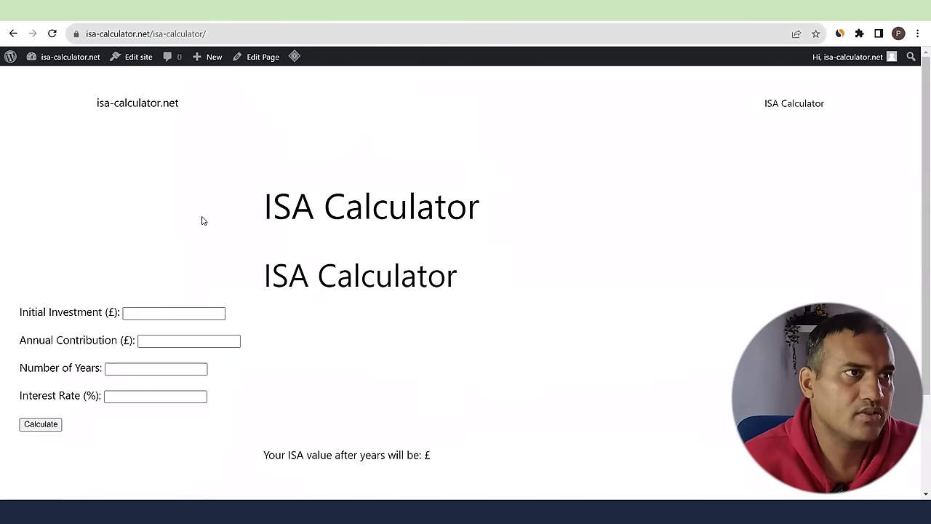
{"action": "left_click", "coordinate": [172, 106]}
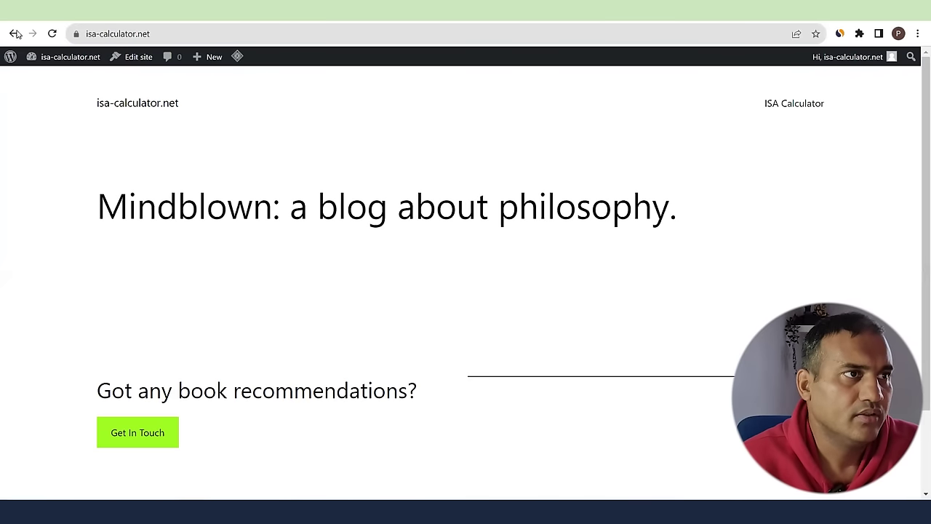
{"action": "left_click", "coordinate": [14, 33]}
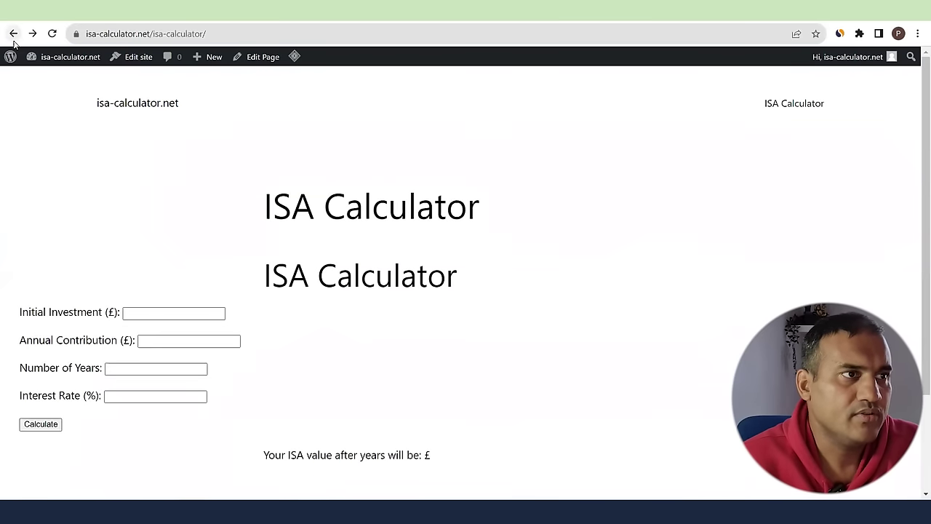
{"action": "left_click", "coordinate": [12, 35]}
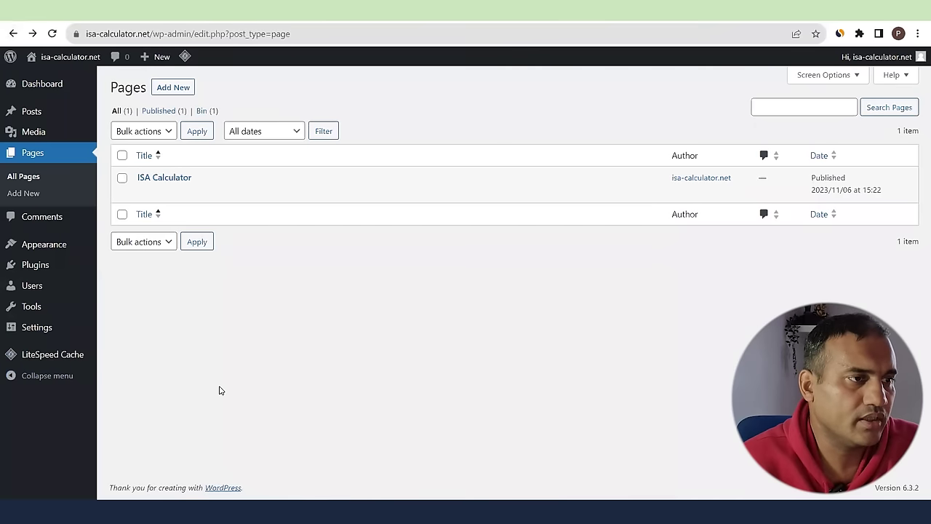
Step: Set the homepage to the static ISA Calculator page in Reading Settings and save
{"action": "mouse_move", "coordinate": [37, 328]}
{"action": "left_click", "coordinate": [125, 336]}
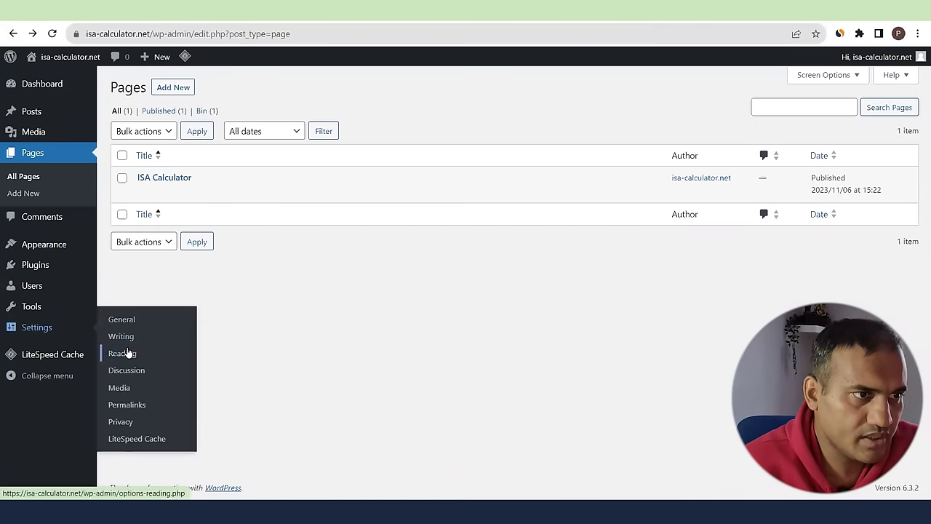
{"action": "left_click", "coordinate": [27, 343]}
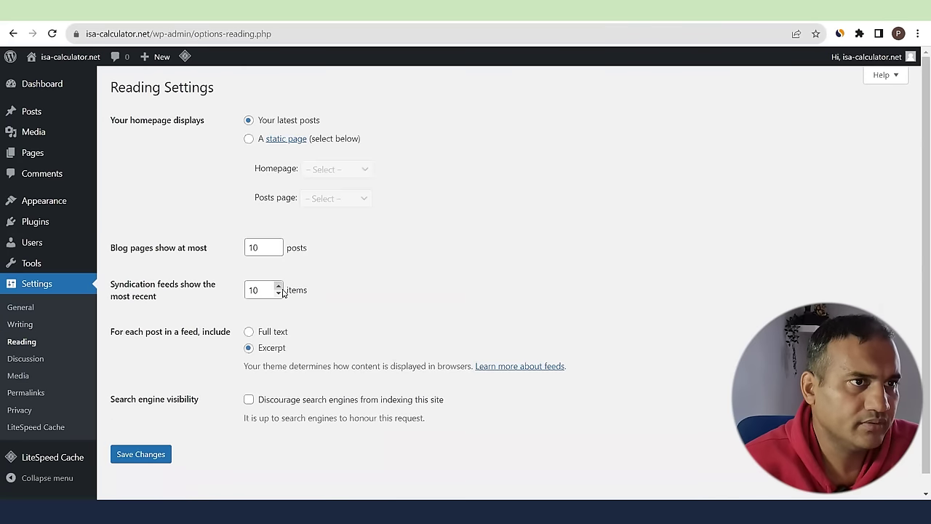
{"action": "left_click", "coordinate": [248, 138]}
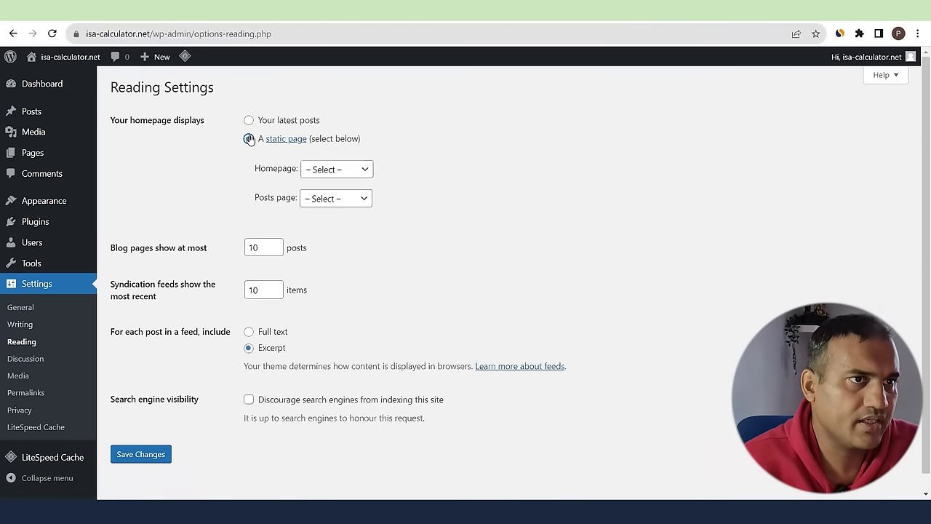
{"action": "left_click", "coordinate": [348, 171]}
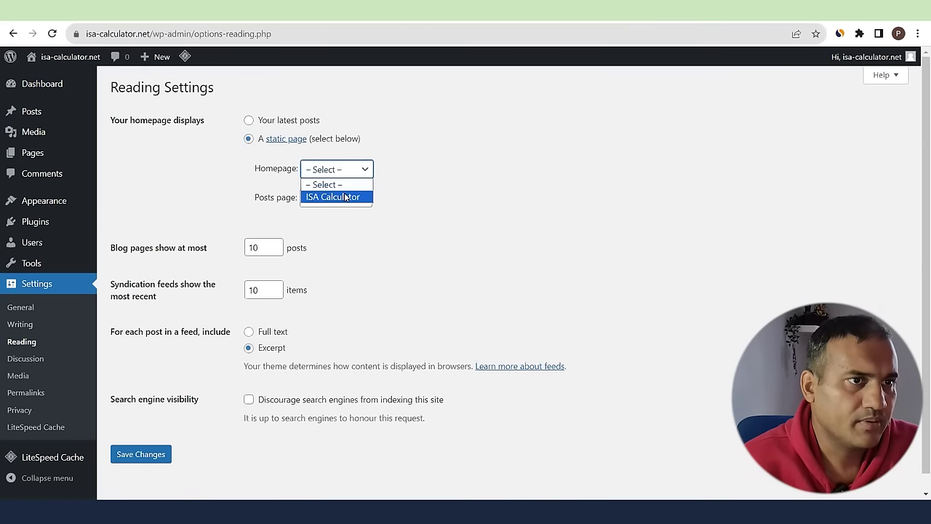
{"action": "left_click", "coordinate": [347, 197]}
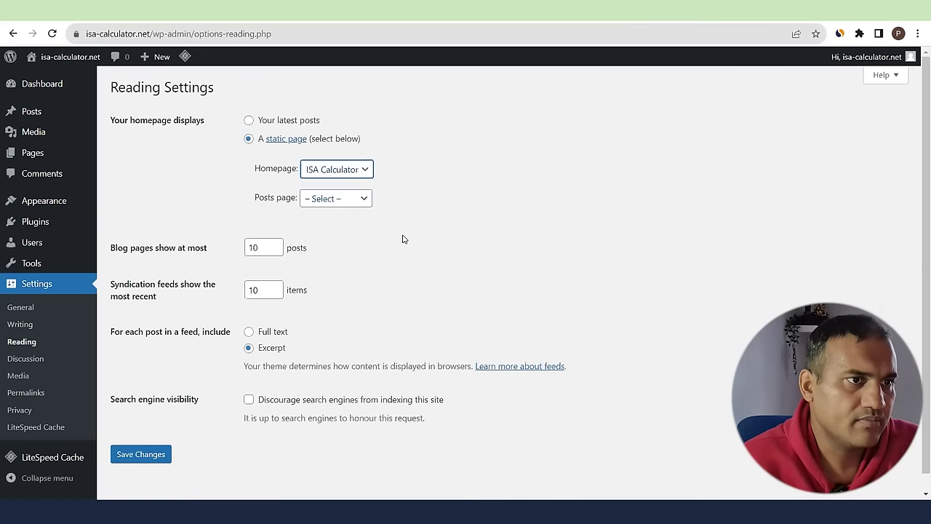
{"action": "left_click", "coordinate": [132, 454]}
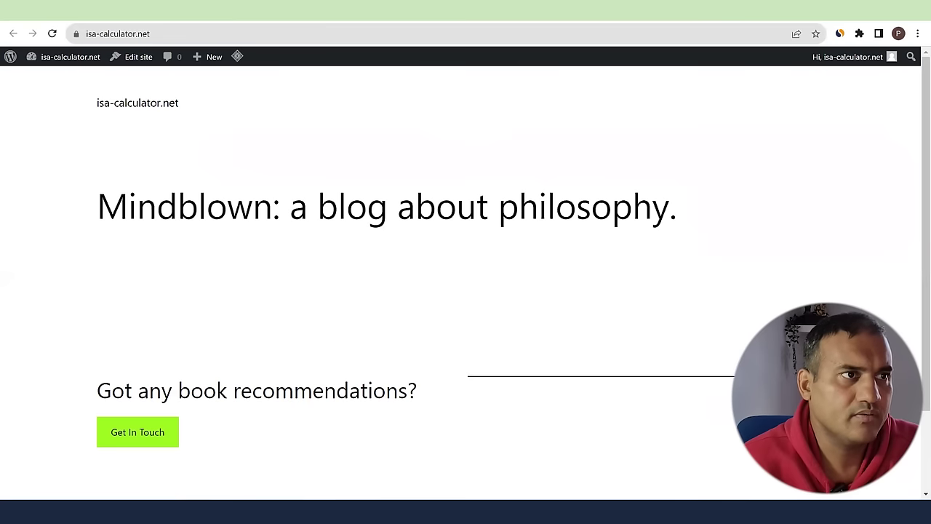
Step: Reload the front page to see the ISA Calculator homepage, then return to the dashboard
{"action": "left_click", "coordinate": [52, 33]}
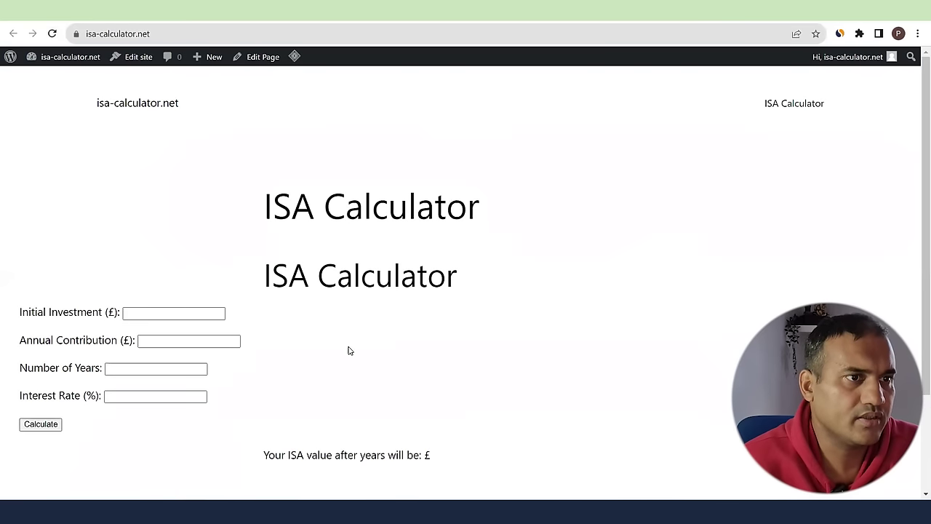
{"action": "scroll", "coordinate": [171, 367], "scroll_direction": "down", "scroll_amount": 3}
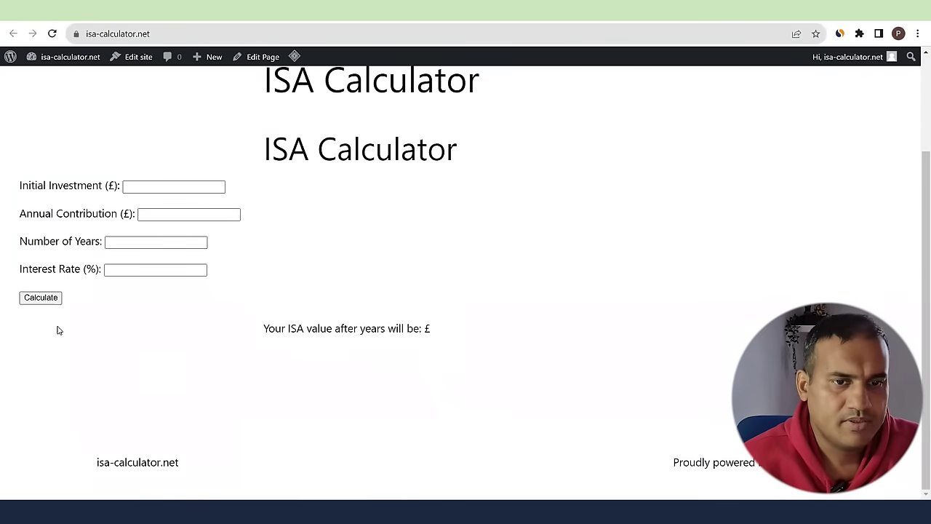
{"action": "scroll", "coordinate": [193, 420], "scroll_direction": "up", "scroll_amount": 3}
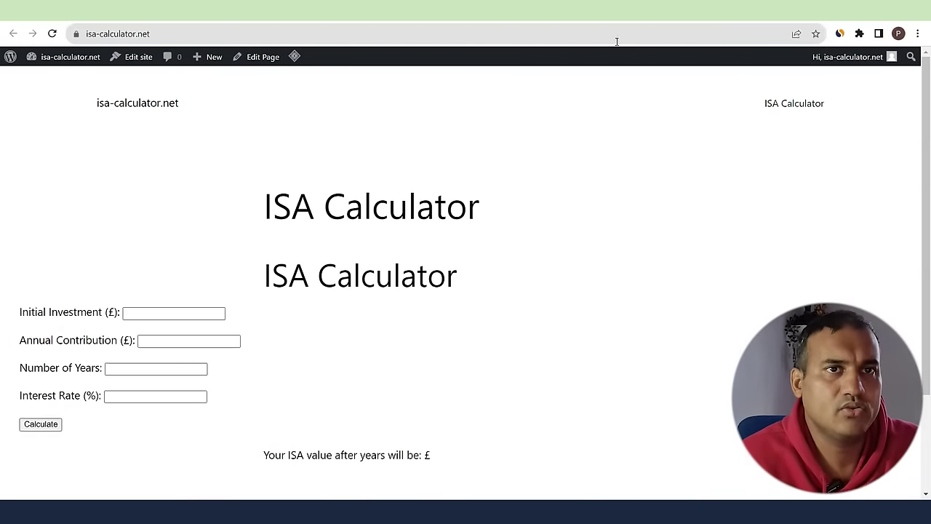
{"action": "key", "text": "ctrl+Tab"}
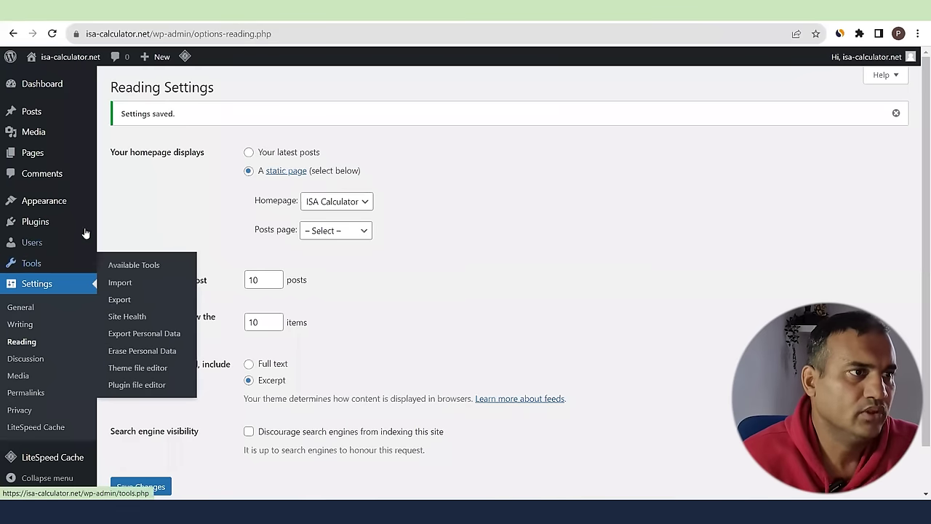
Step: Search the theme directory for 'ge' and install the GeneratePress theme
{"action": "mouse_move", "coordinate": [57, 205]}
{"action": "left_click", "coordinate": [125, 204]}
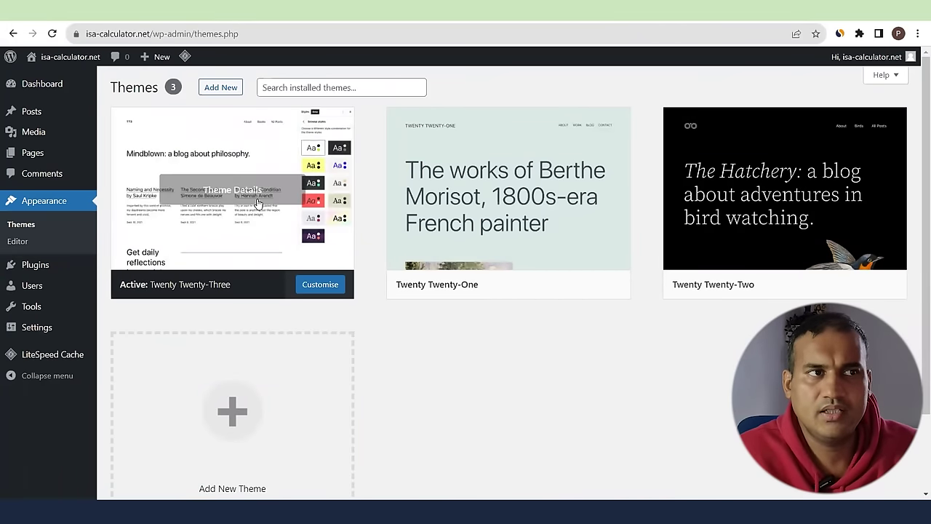
{"action": "left_click", "coordinate": [221, 87]}
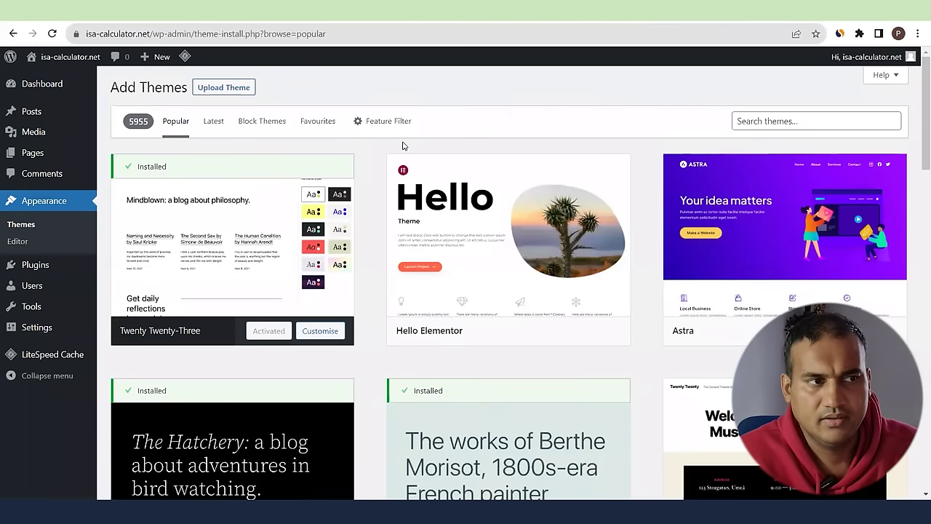
{"action": "left_click", "coordinate": [785, 121]}
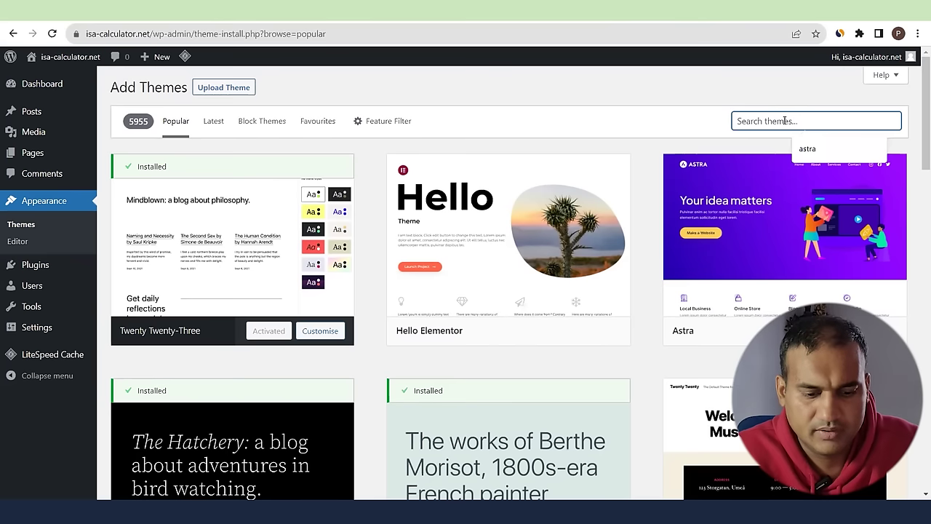
{"action": "type", "text": "gene"}
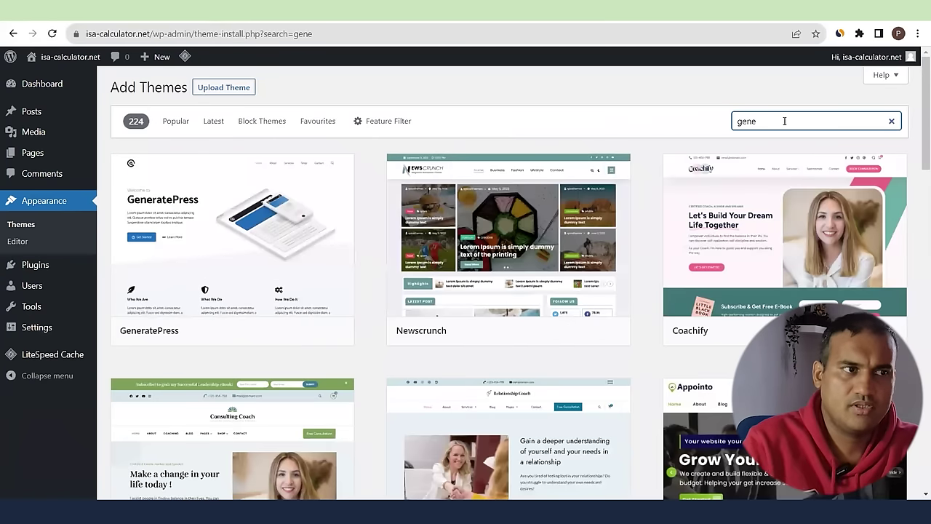
{"action": "left_click", "coordinate": [276, 332]}
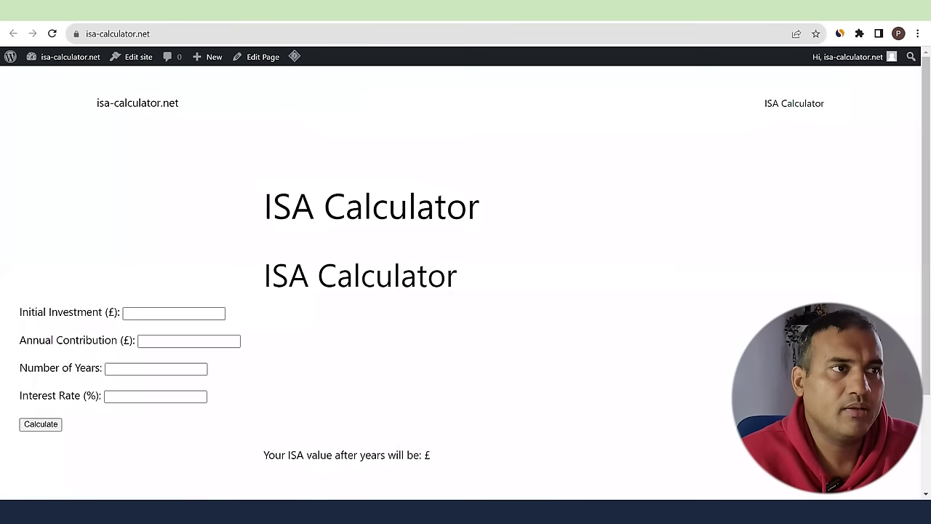
Step: Reload the site to view it in the GeneratePress theme
{"action": "left_click", "coordinate": [51, 34]}
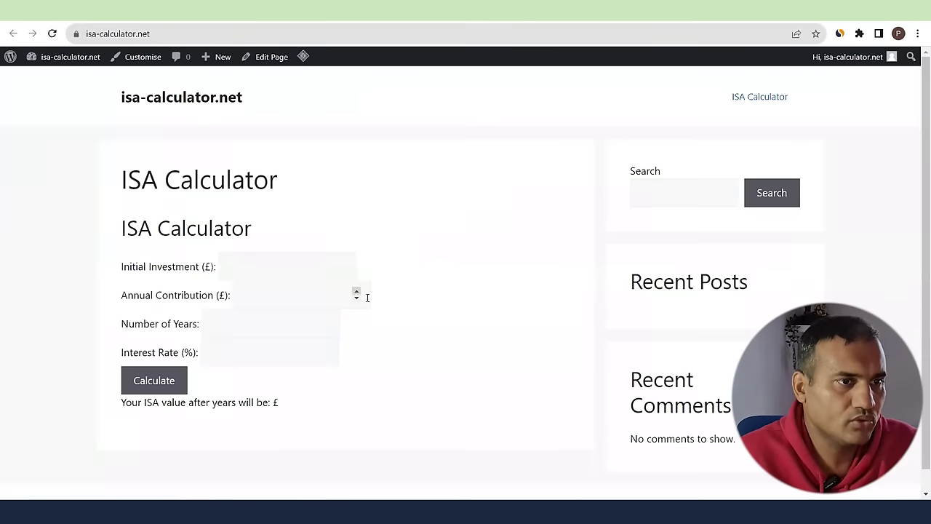
{"action": "scroll", "coordinate": [238, 349], "scroll_direction": "down", "scroll_amount": 1}
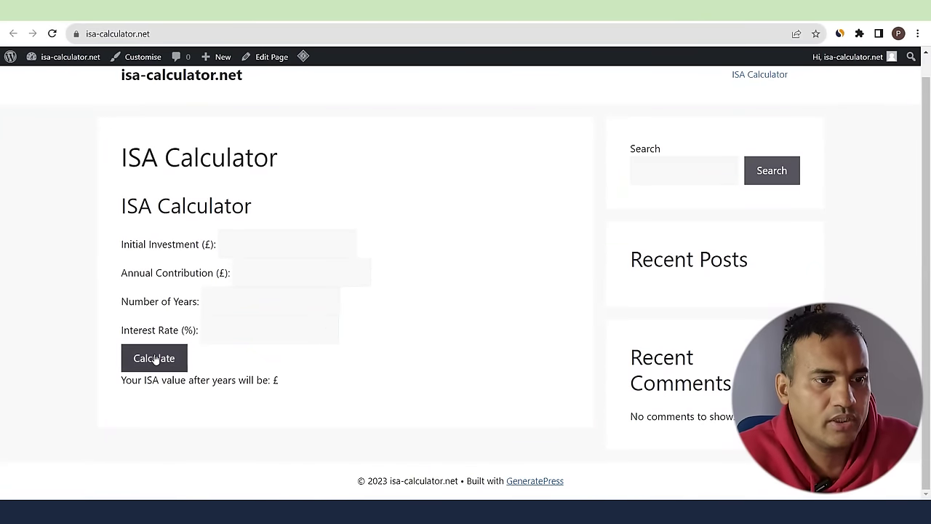
{"action": "scroll", "coordinate": [459, 336], "scroll_direction": "up", "scroll_amount": 1}
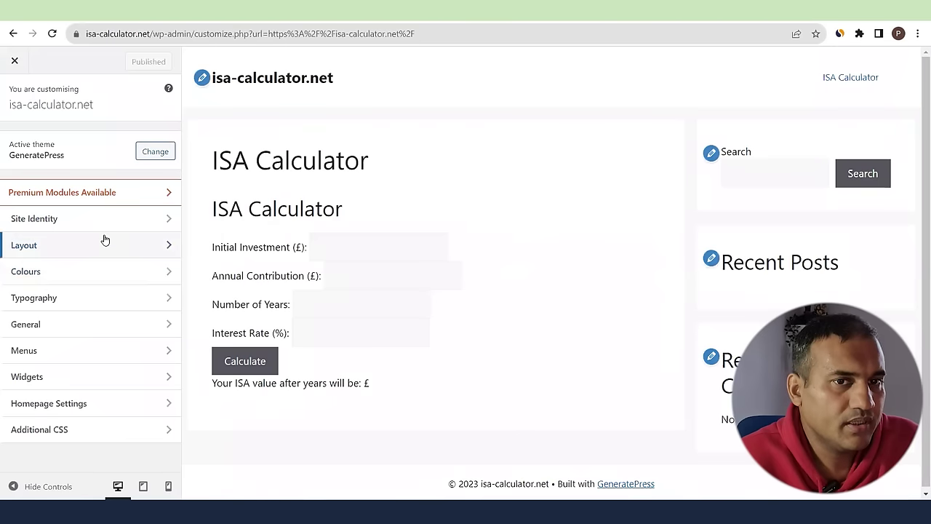
Step: Set page, blog and single-post sidebar layouts to Content (no sidebars) and publish
{"action": "left_click", "coordinate": [102, 243]}
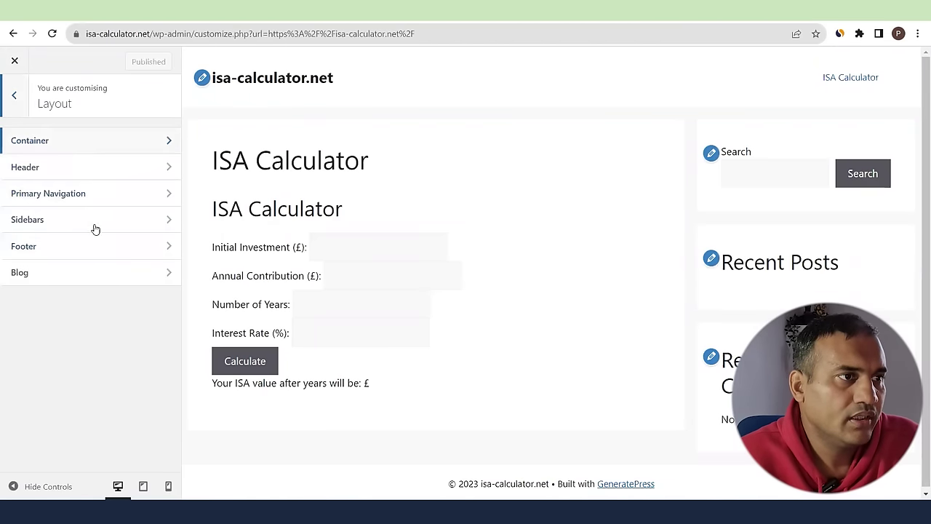
{"action": "left_click", "coordinate": [93, 227]}
{"action": "left_click", "coordinate": [91, 161]}
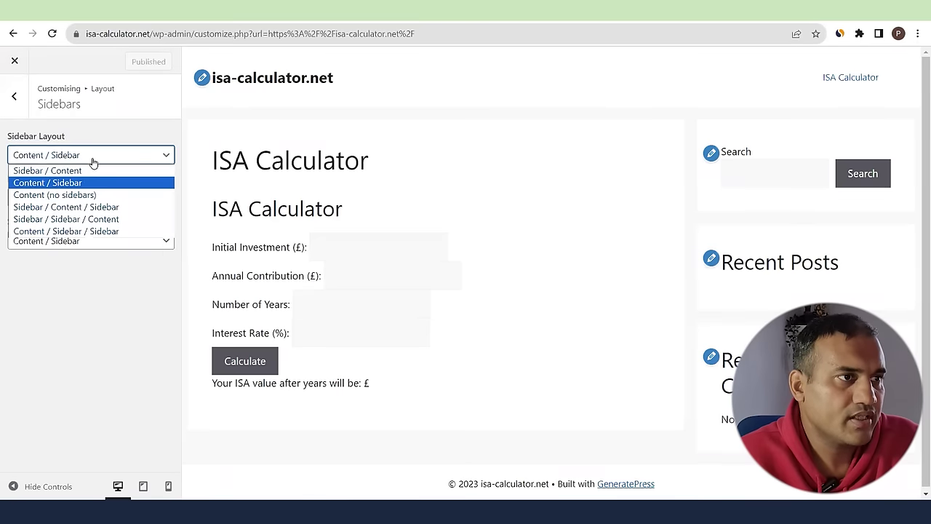
{"action": "left_click", "coordinate": [65, 195]}
{"action": "left_click", "coordinate": [87, 197]}
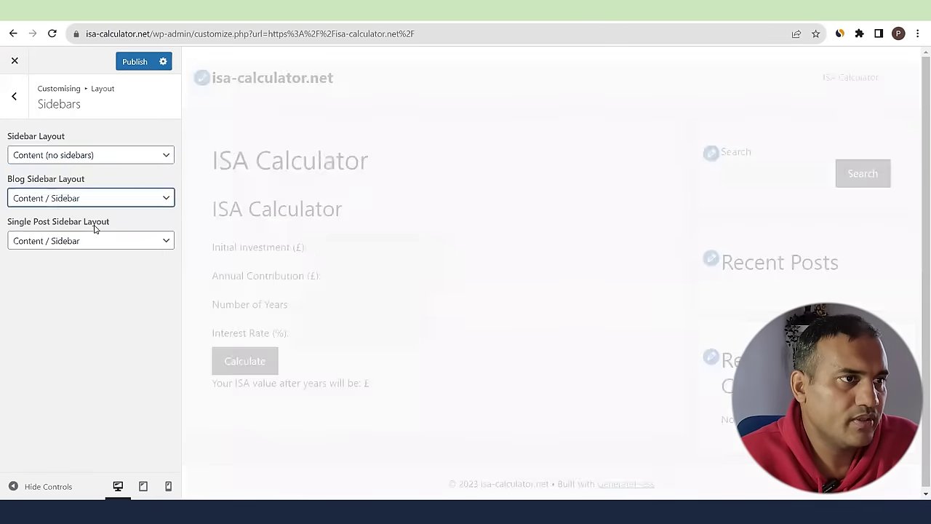
{"action": "left_click", "coordinate": [94, 238]}
{"action": "left_click", "coordinate": [99, 242]}
{"action": "left_click", "coordinate": [100, 279]}
{"action": "left_click", "coordinate": [139, 62]}
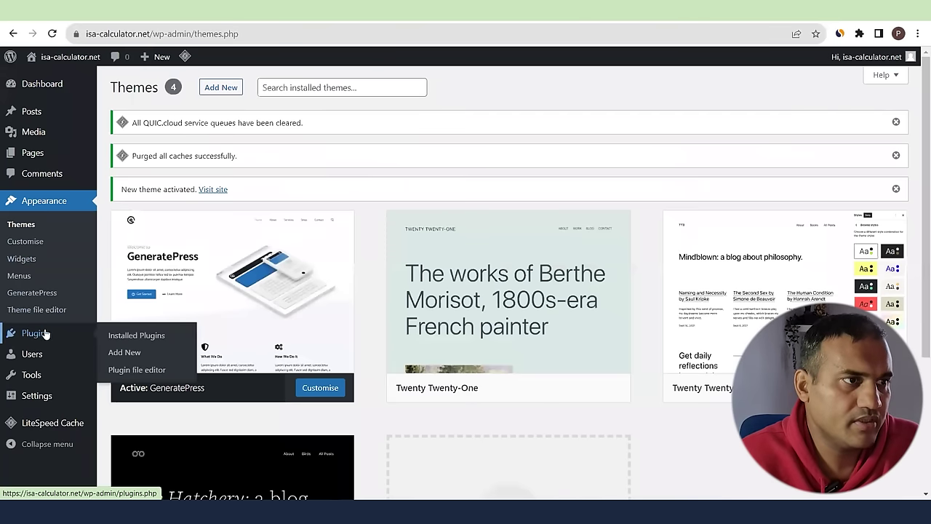
Step: Create a menu named Header with the ISA Calculator item removed
{"action": "left_click", "coordinate": [20, 275]}
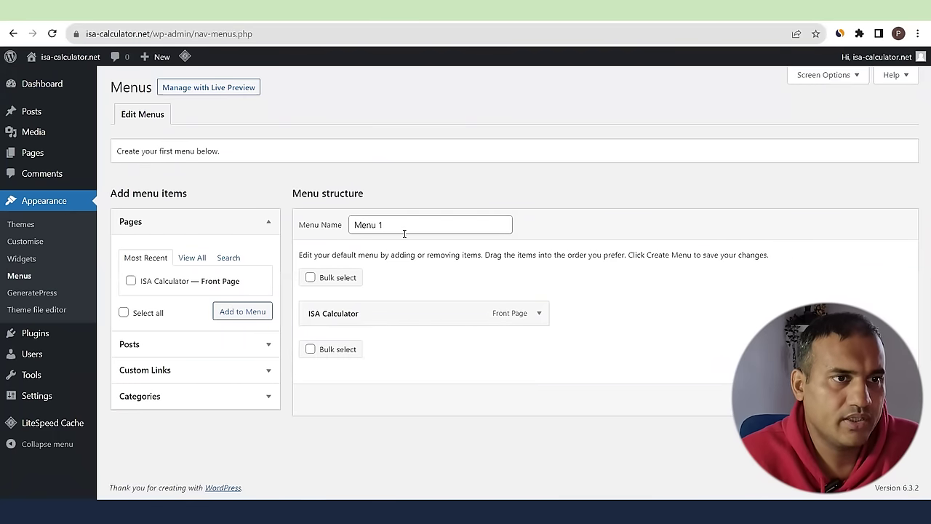
{"action": "left_click_drag", "start_coordinate": [410, 230], "coordinate": [292, 221]}
{"action": "type", "text": "Header"}
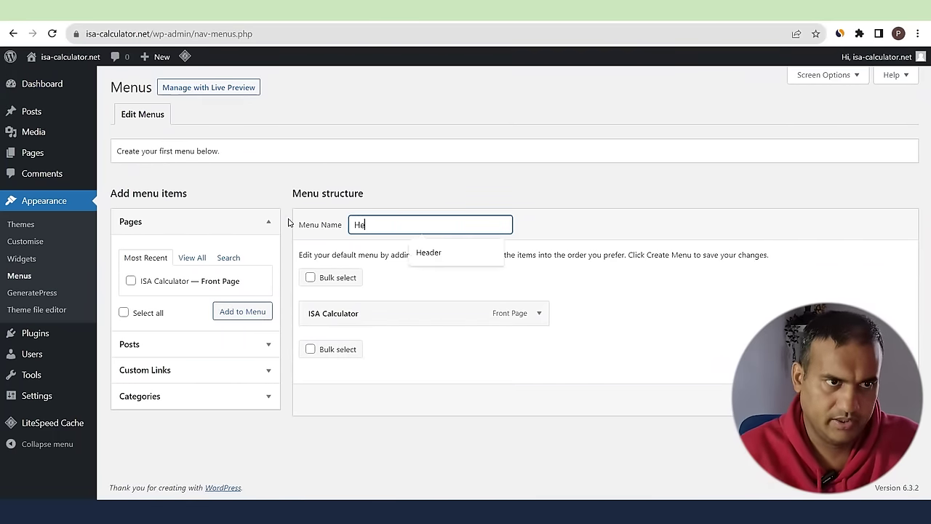
{"action": "left_click", "coordinate": [538, 313]}
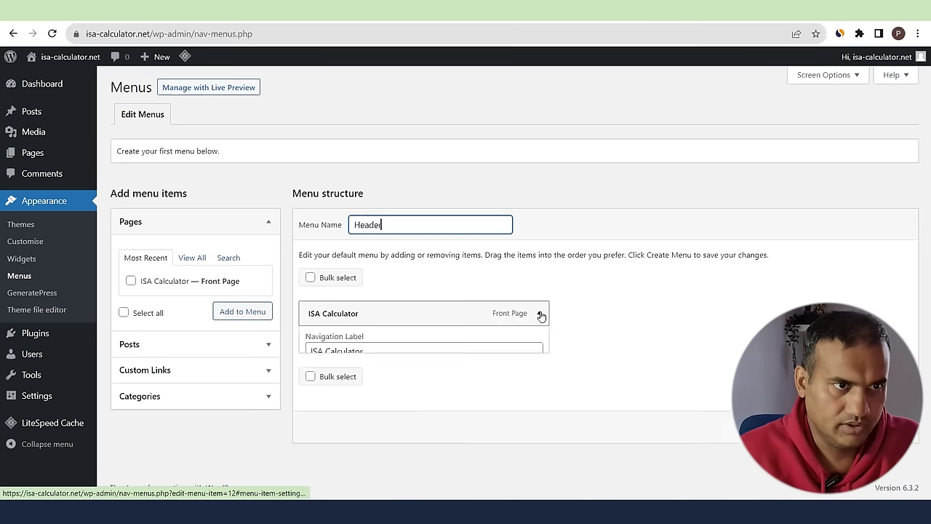
{"action": "left_click", "coordinate": [324, 414]}
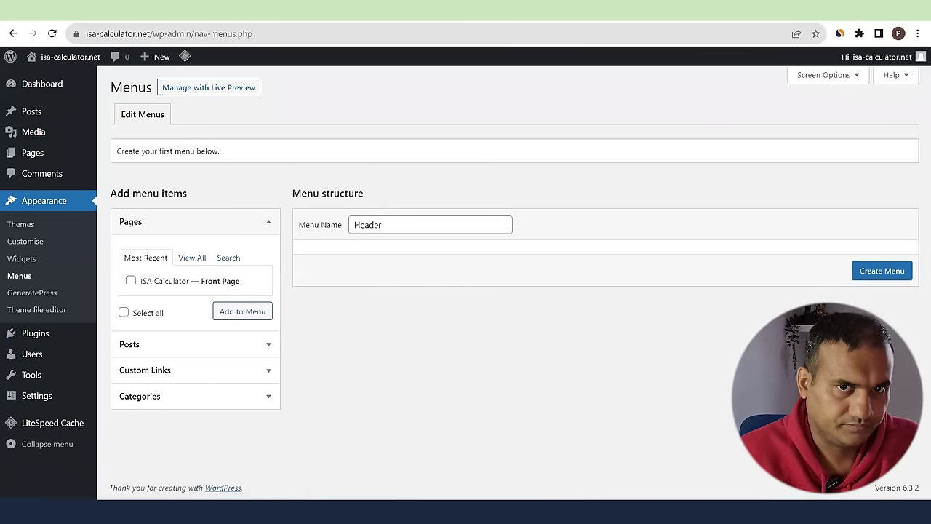
{"action": "left_click", "coordinate": [874, 273]}
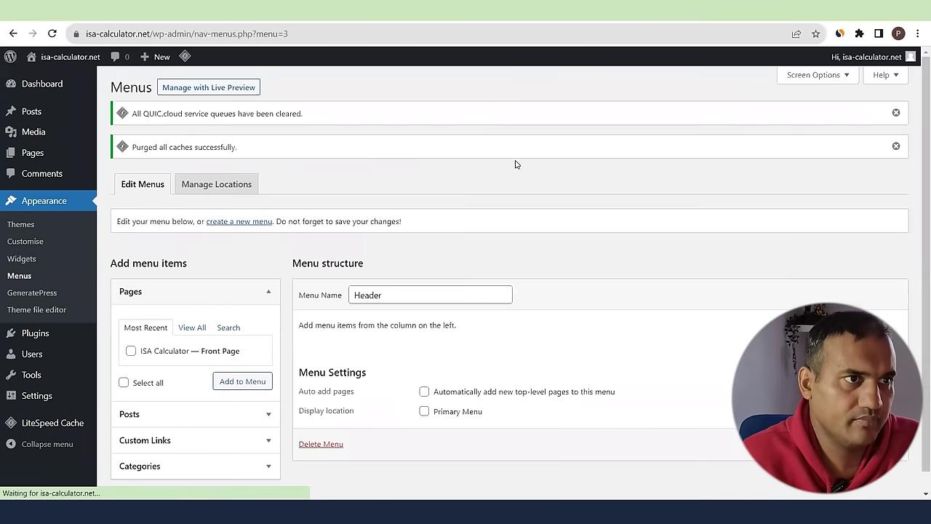
Step: Assign the Header menu to the Primary Menu location and save
{"action": "left_click", "coordinate": [213, 184]}
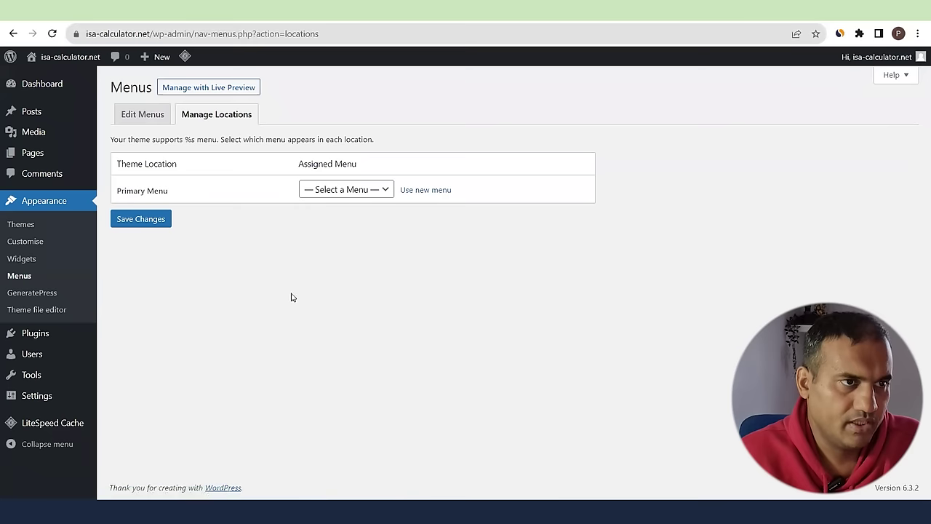
{"action": "left_click", "coordinate": [346, 191]}
{"action": "left_click", "coordinate": [337, 217]}
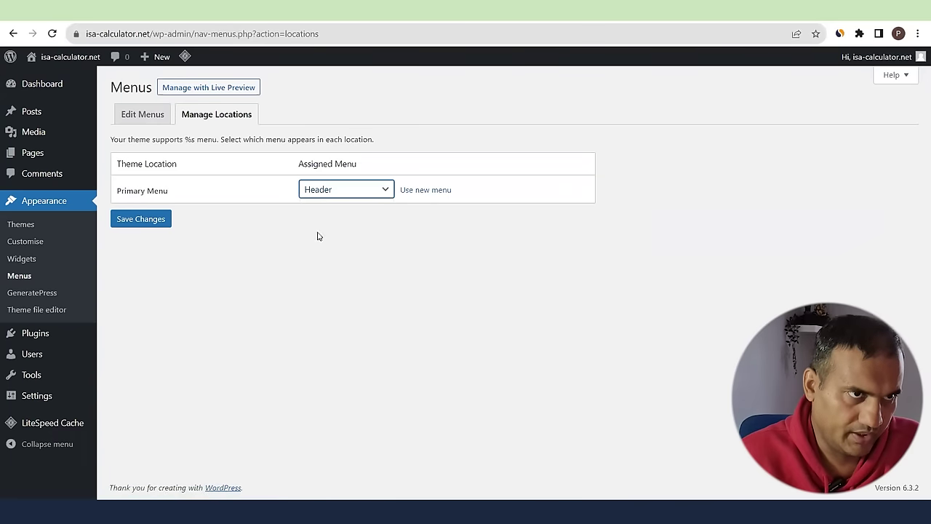
{"action": "left_click", "coordinate": [152, 222]}
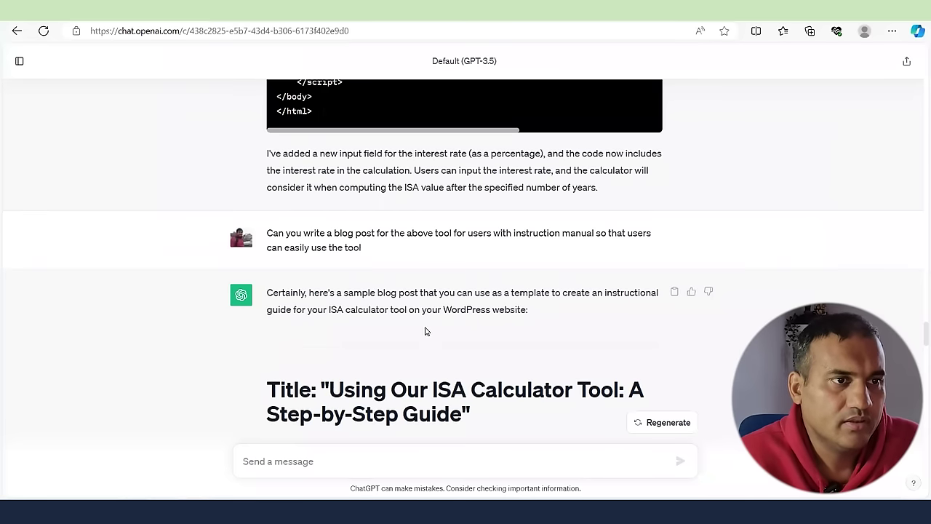
Step: Copy ChatGPT's guide from Introduction through 'Happy saving!' and return to the site window
{"action": "left_click_drag", "start_coordinate": [379, 232], "coordinate": [272, 233]}
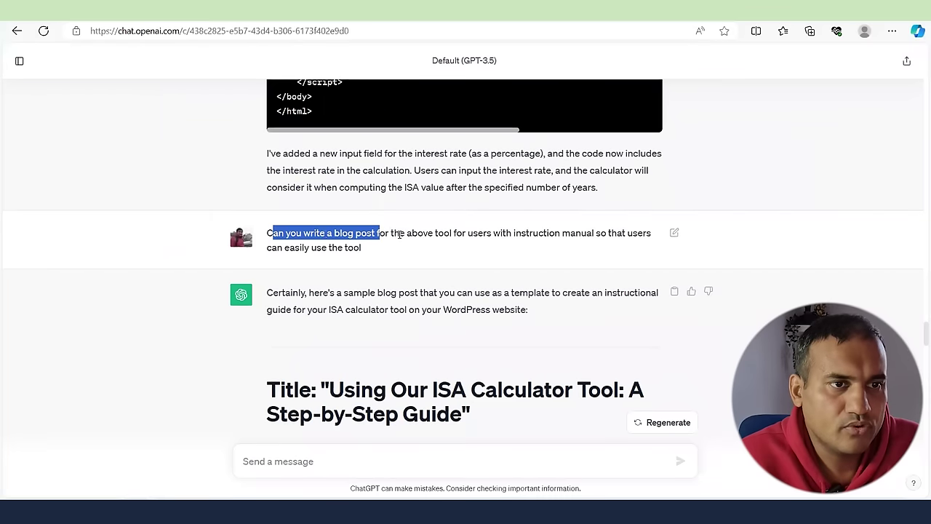
{"action": "left_click", "coordinate": [400, 233]}
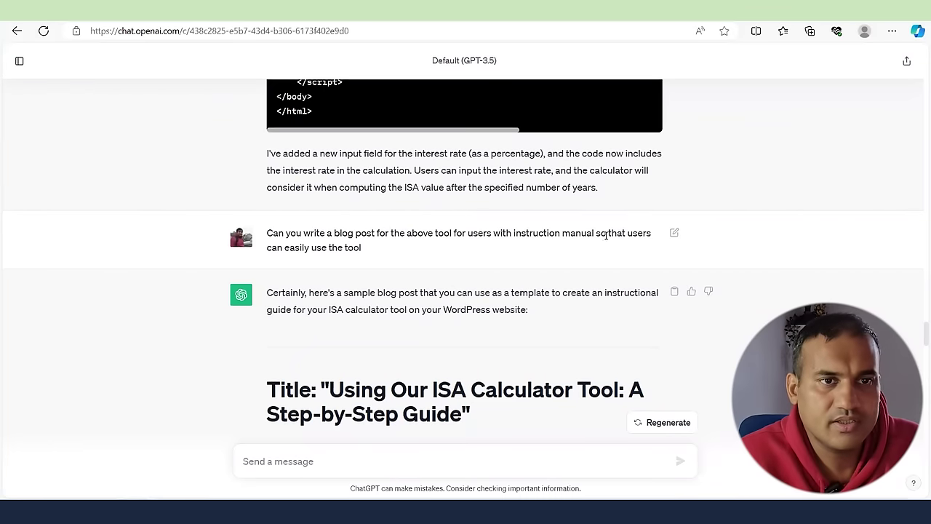
{"action": "left_click_drag", "start_coordinate": [371, 257], "coordinate": [266, 234]}
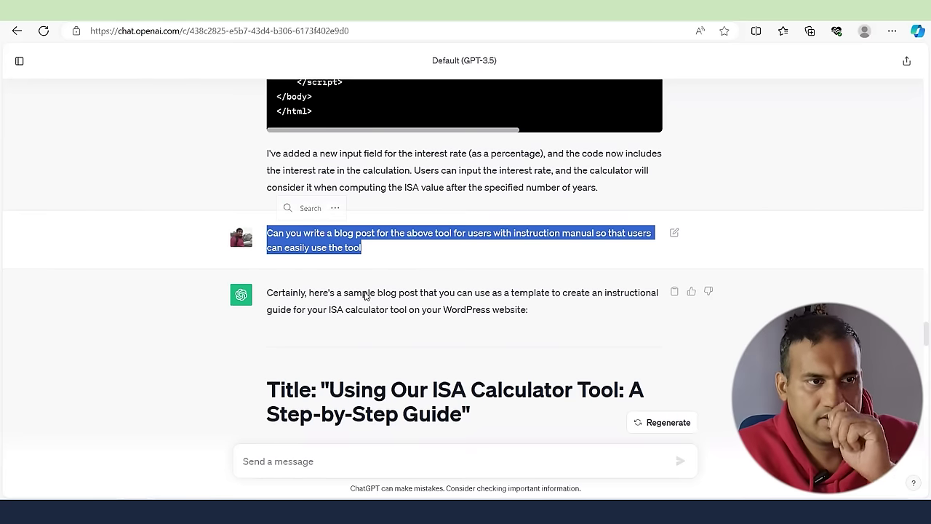
{"action": "scroll", "coordinate": [365, 295], "scroll_direction": "down", "scroll_amount": 3}
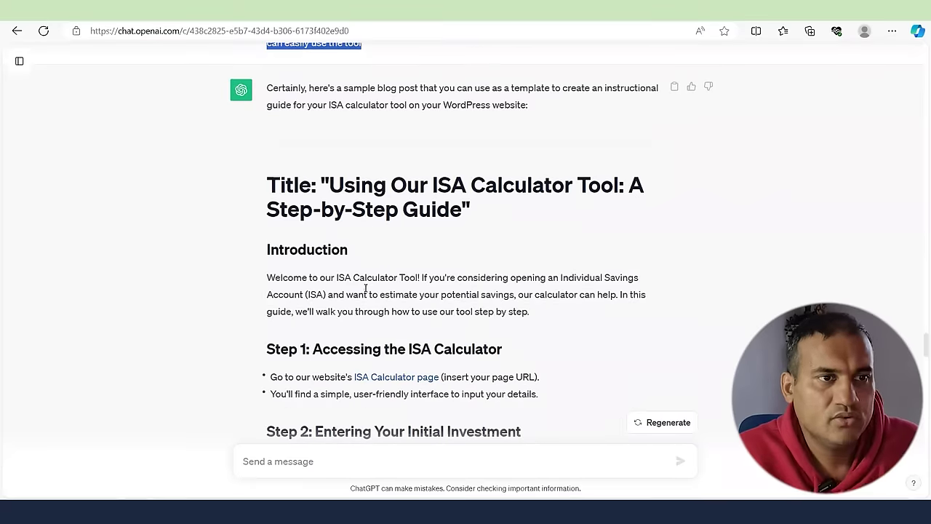
{"action": "scroll", "coordinate": [523, 231], "scroll_direction": "down", "scroll_amount": 9}
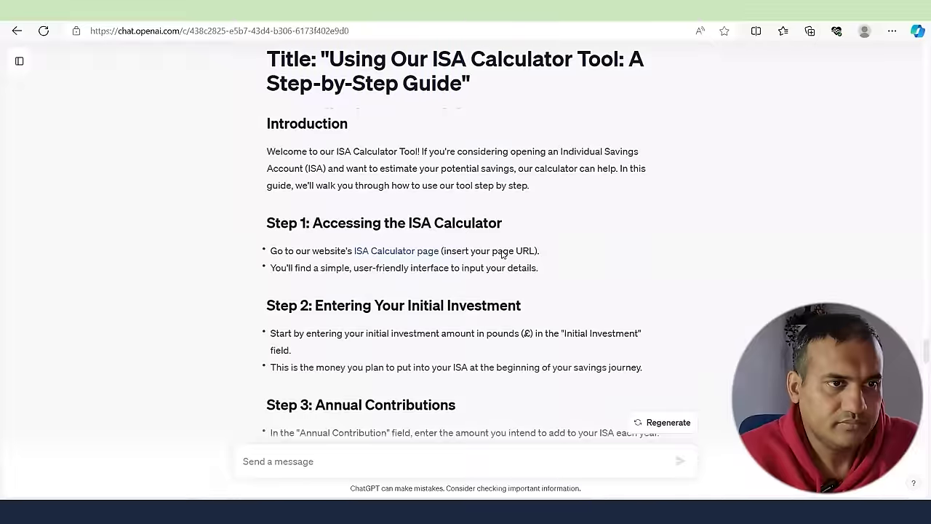
{"action": "scroll", "coordinate": [502, 255], "scroll_direction": "down", "scroll_amount": 5}
{"action": "left_click_drag", "start_coordinate": [329, 269], "coordinate": [268, 187]}
{"action": "scroll", "coordinate": [244, 294], "scroll_direction": "up", "scroll_amount": 1}
{"action": "scroll", "coordinate": [240, 291], "scroll_direction": "up", "scroll_amount": 8}
{"action": "scroll", "coordinate": [239, 285], "scroll_direction": "up", "scroll_amount": 4}
{"action": "key", "text": "ctrl+c"}
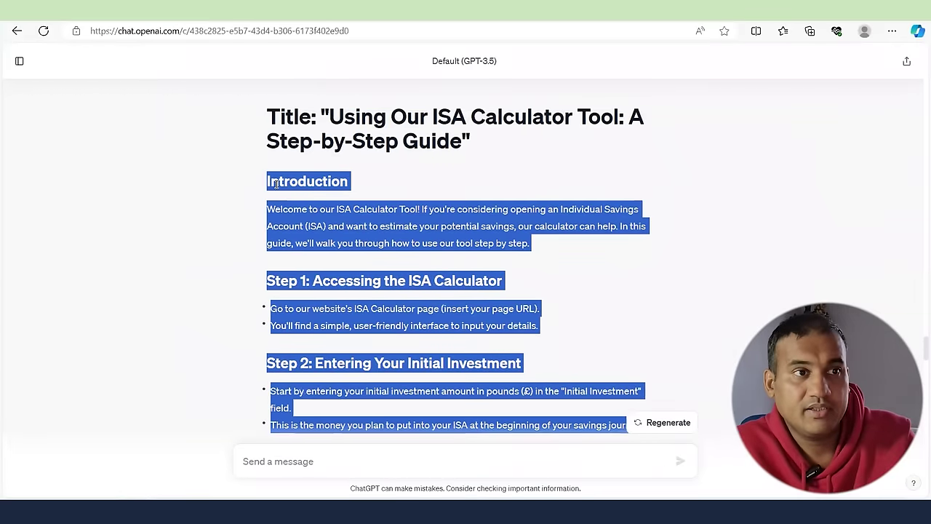
{"action": "key", "text": "alt+Tab"}
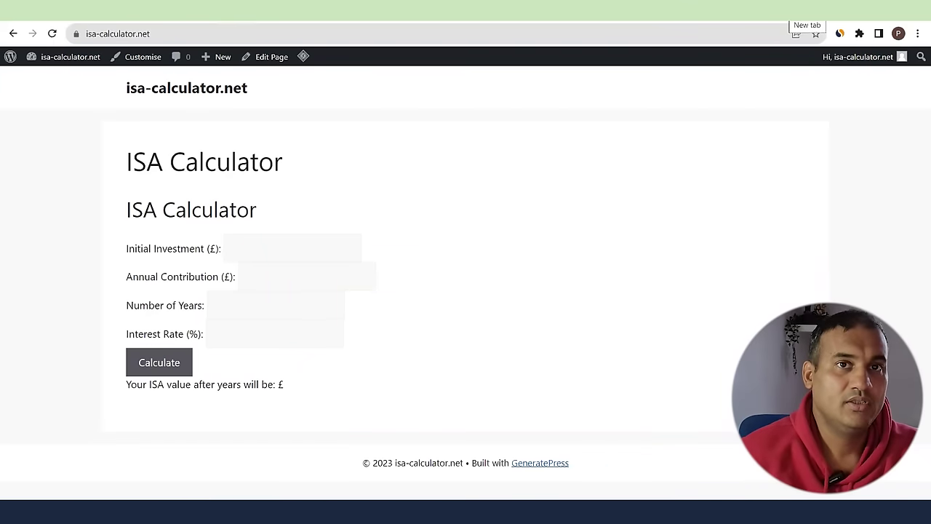
Step: Search 'ai co', open Writer's AI Content Detector and paste the ISA guide
{"action": "key", "text": "ctrl+t"}
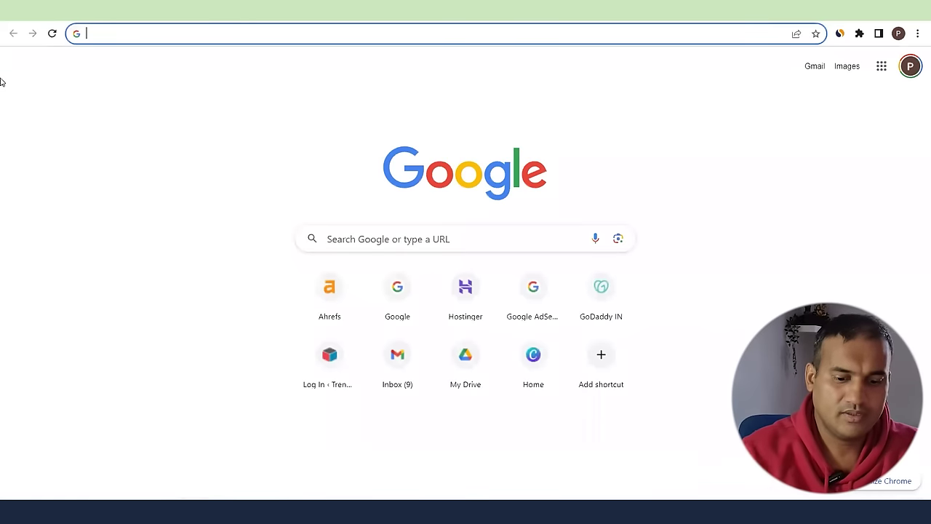
{"action": "type", "text": "ai co"}
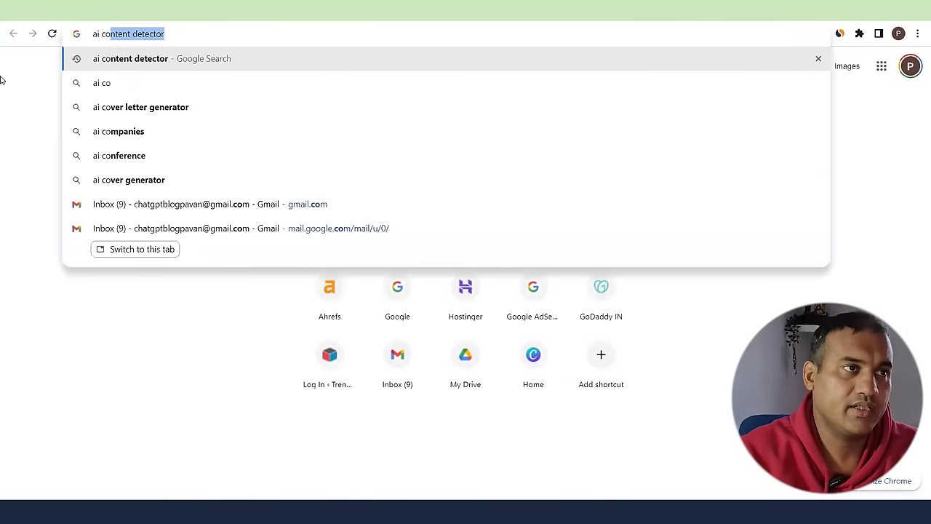
{"action": "key", "text": "Return"}
{"action": "left_click", "coordinate": [216, 302]}
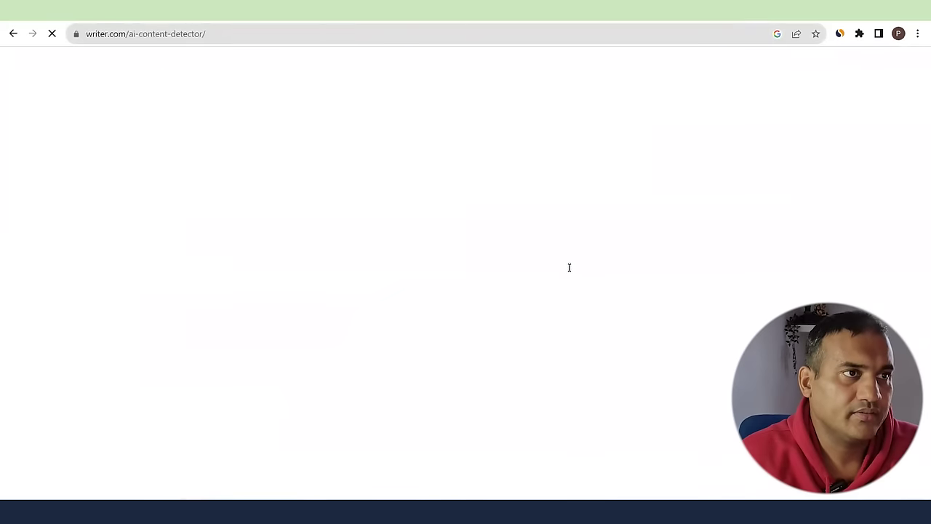
{"action": "left_click", "coordinate": [410, 237]}
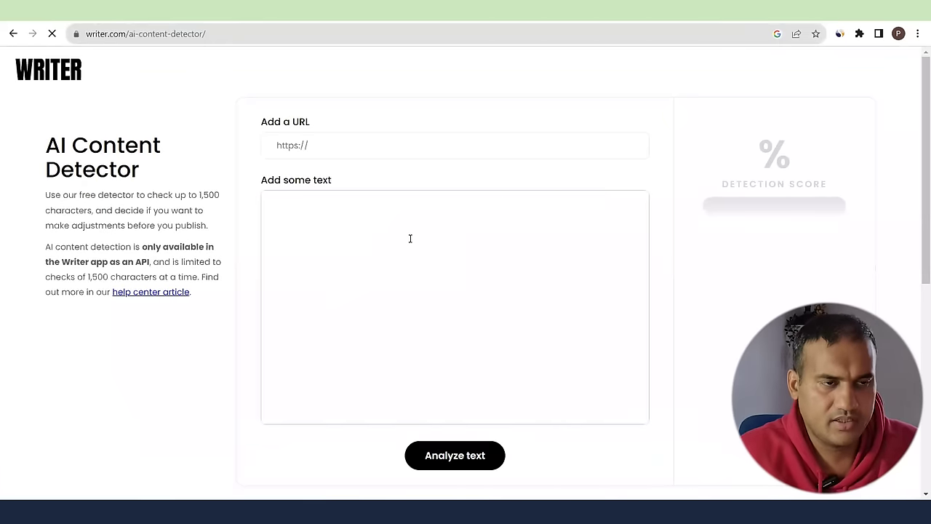
{"action": "key", "text": "ctrl+v"}
Step: Delete the closing paragraphs and Steps 7–8 to fit the limit, yielding 98% human-generated
{"action": "left_click_drag", "start_coordinate": [347, 420], "coordinate": [280, 260]}
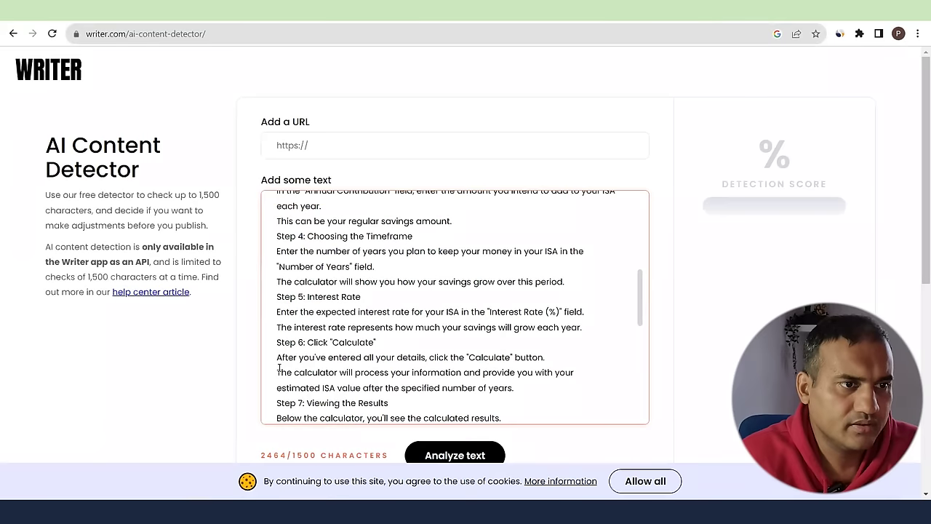
{"action": "scroll", "coordinate": [280, 277], "scroll_direction": "down", "scroll_amount": 5}
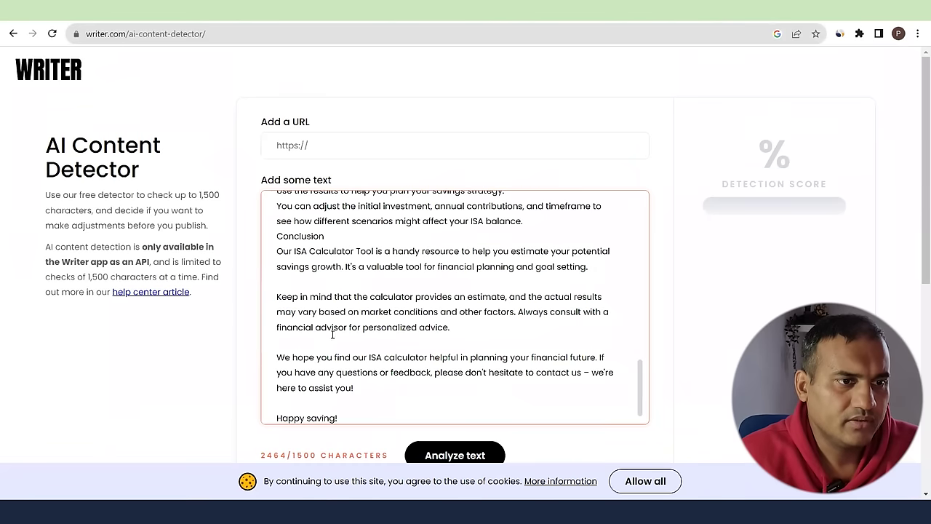
{"action": "key", "text": "ctrl+a"}
{"action": "left_click", "coordinate": [294, 342]}
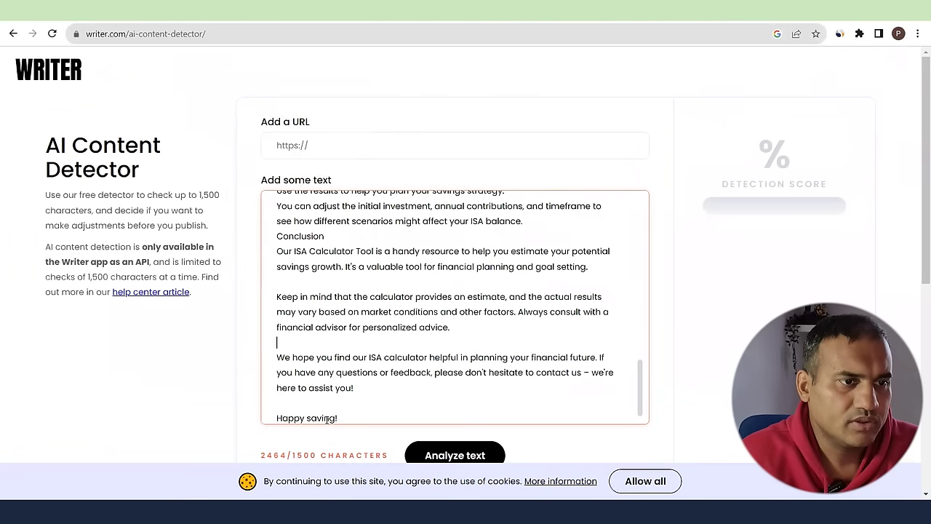
{"action": "left_click_drag", "start_coordinate": [343, 412], "coordinate": [273, 203]}
{"action": "key", "text": "ctrl+c"}
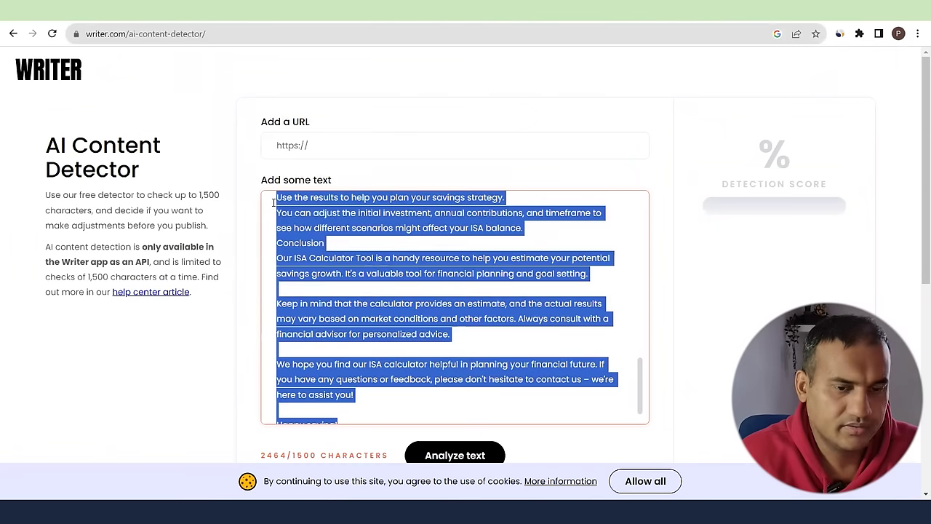
{"action": "key", "text": "BackSpace"}
{"action": "left_click_drag", "start_coordinate": [383, 399], "coordinate": [261, 326]}
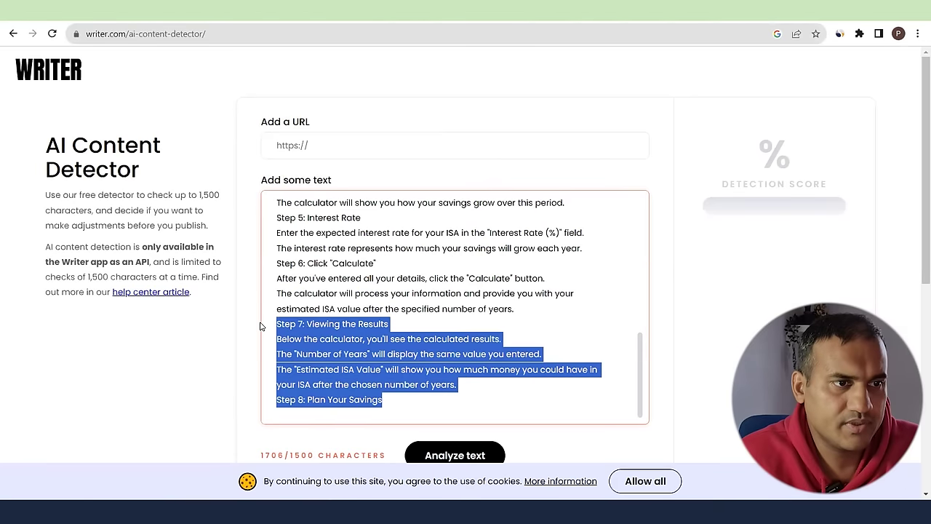
{"action": "key", "text": "BackSpace"}
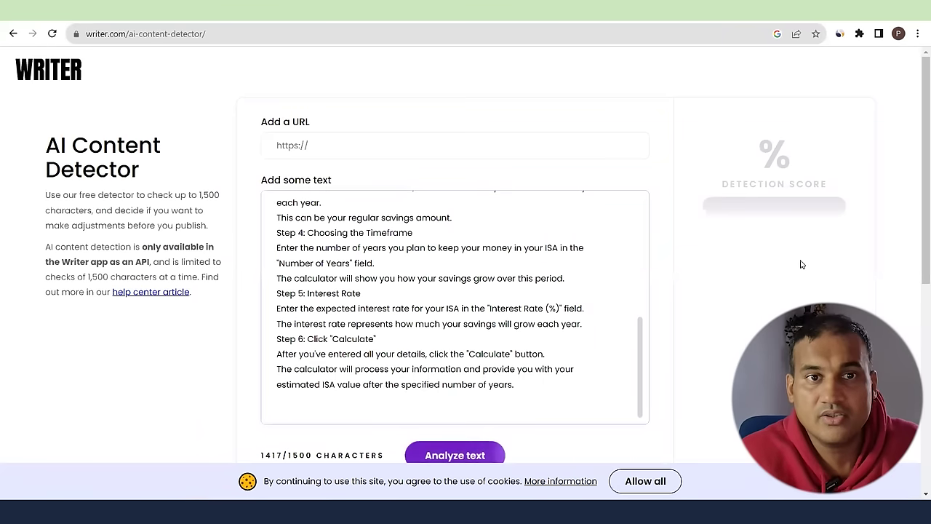
{"action": "left_click_drag", "start_coordinate": [690, 183], "coordinate": [845, 183]}
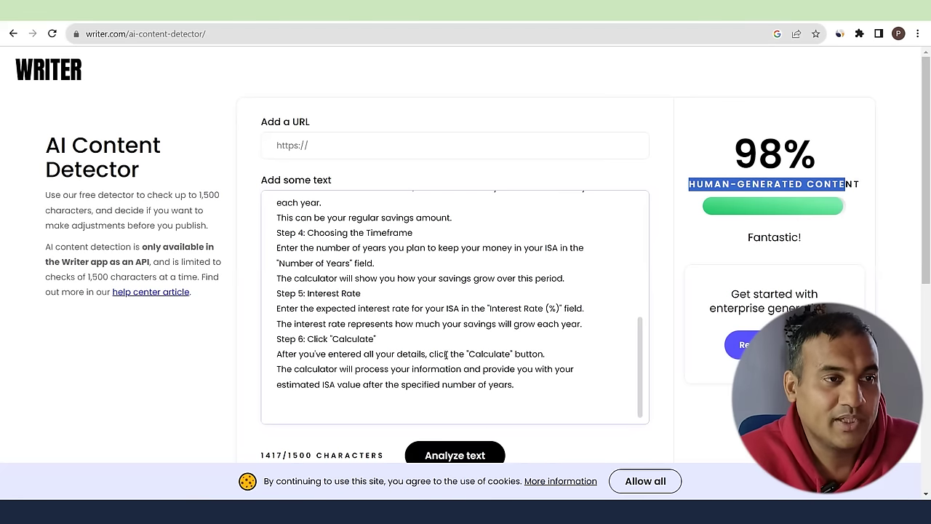
{"action": "scroll", "coordinate": [446, 356], "scroll_direction": "up", "scroll_amount": 5}
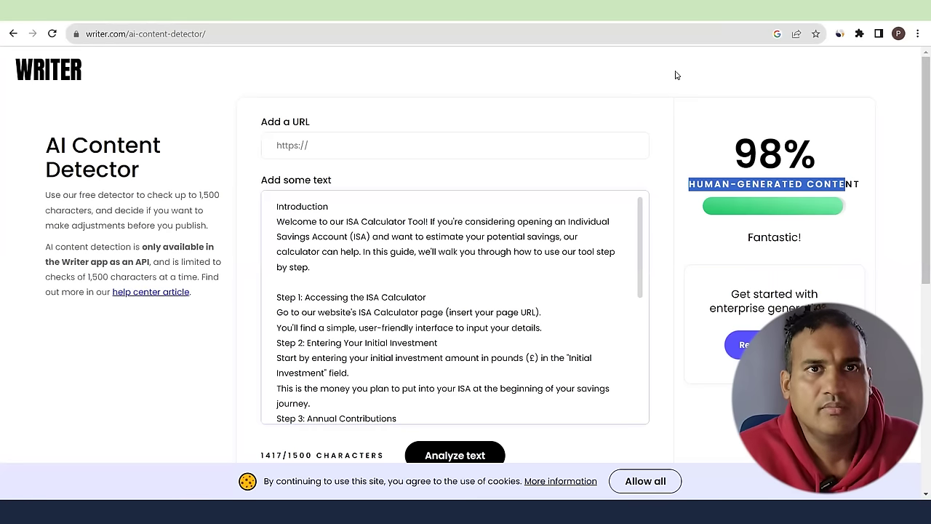
Step: Open the deepawaliseotips.com Free SEO Tools page in a new tab and choose Plagiarism Checker
{"action": "key", "text": "ctrl+t"}
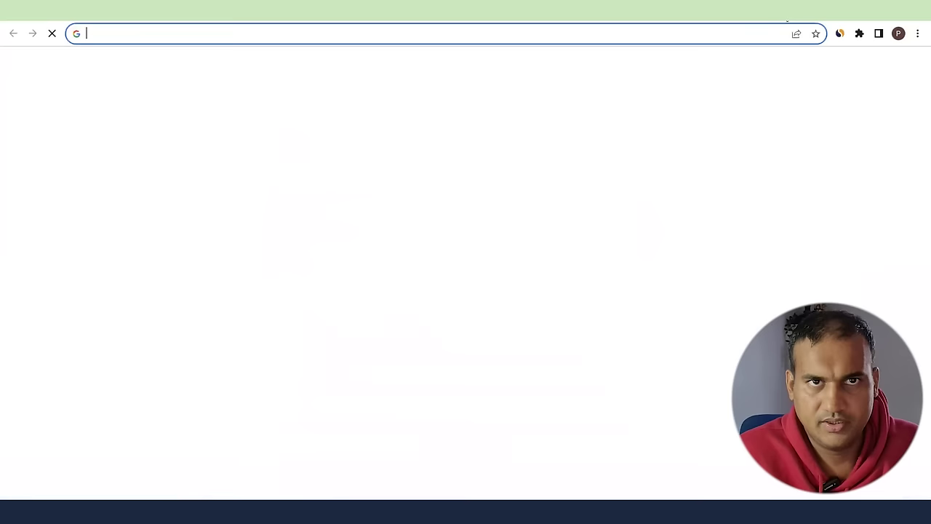
{"action": "type", "text": "de"}
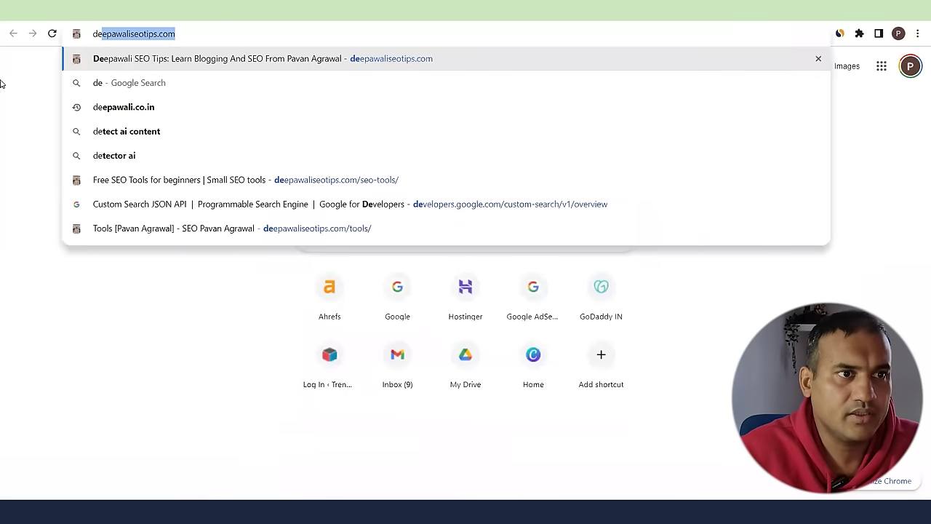
{"action": "key", "text": "Down"}
{"action": "key", "text": "Down"}
{"action": "key", "text": "Down"}
{"action": "key", "text": "Down"}
{"action": "key", "text": "Down"}
{"action": "key", "text": "Return"}
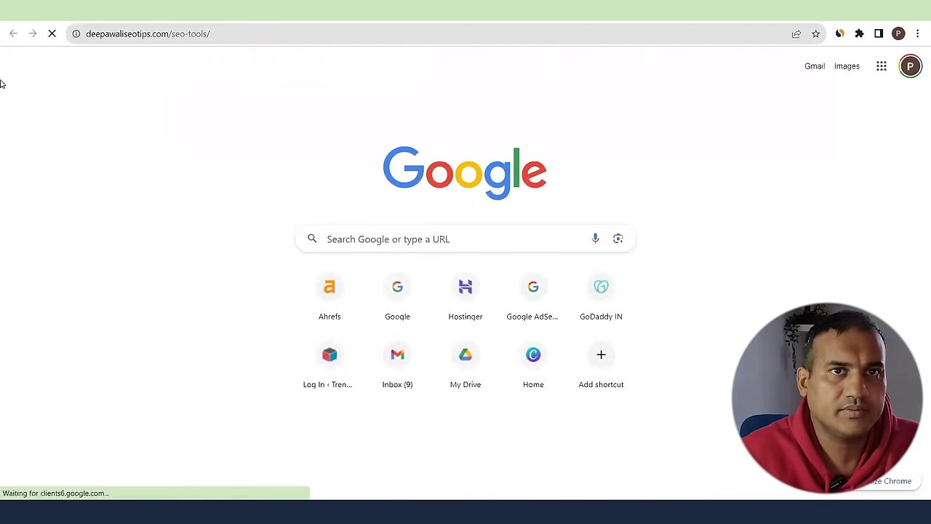
{"action": "scroll", "coordinate": [298, 236], "scroll_direction": "down", "scroll_amount": 4}
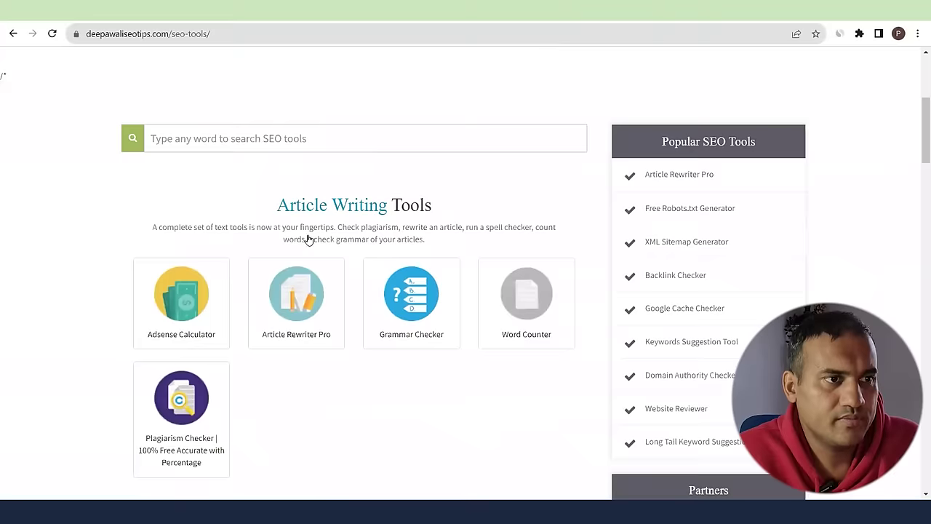
{"action": "scroll", "coordinate": [309, 238], "scroll_direction": "down", "scroll_amount": 2}
{"action": "left_click", "coordinate": [200, 302]}
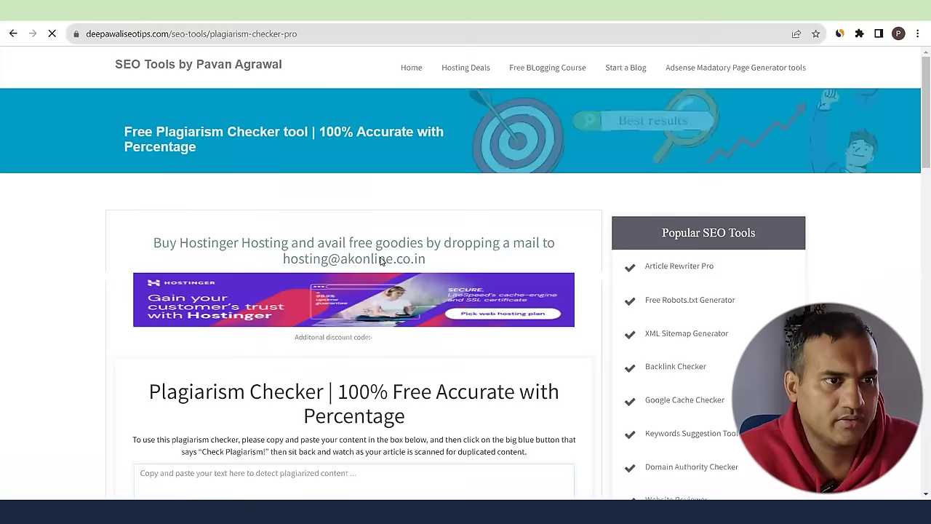
Step: Paste the full 410-word ISA calculator guide into the Plagiarism Checker
{"action": "scroll", "coordinate": [270, 336], "scroll_direction": "down", "scroll_amount": 2}
{"action": "left_click", "coordinate": [270, 336]}
{"action": "key", "text": "ctrl+v"}
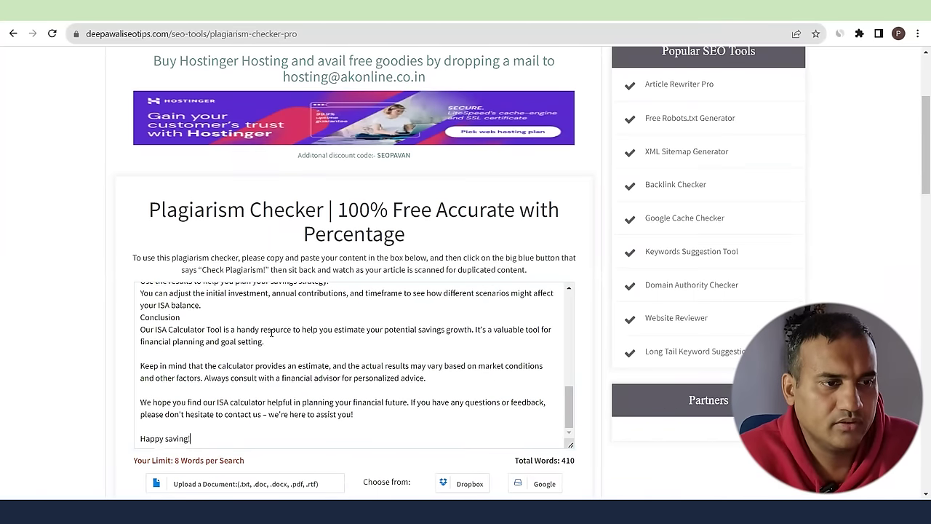
{"action": "scroll", "coordinate": [312, 287], "scroll_direction": "down", "scroll_amount": 2}
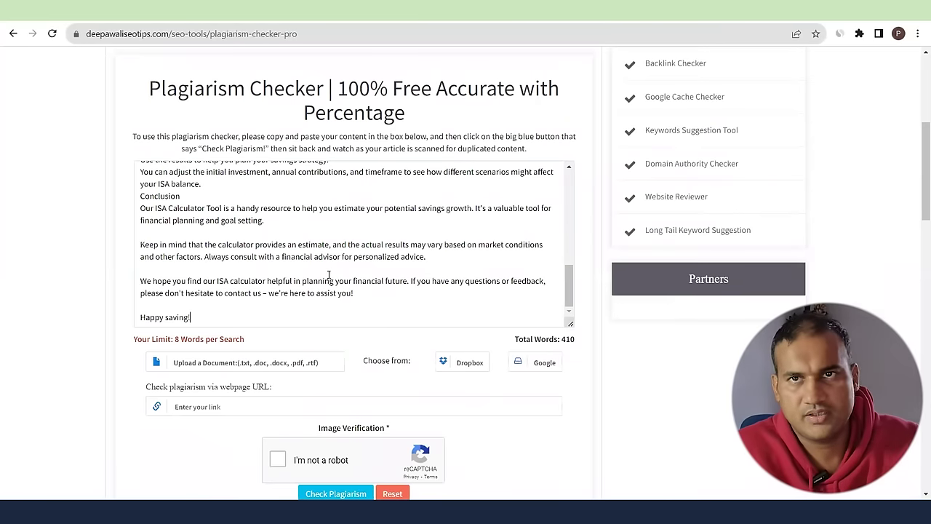
{"action": "scroll", "coordinate": [323, 295], "scroll_direction": "down", "scroll_amount": 2}
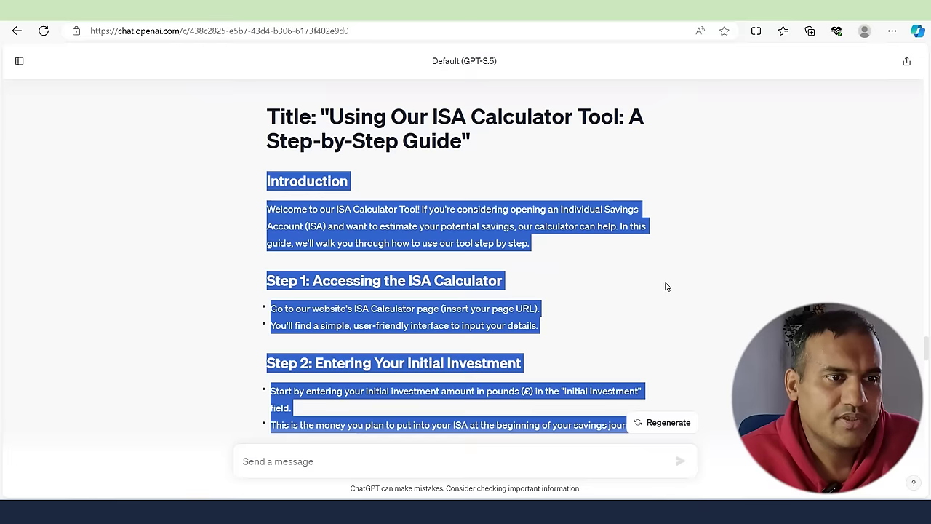
Step: Switch to the isa-calculator.net tab and open the ISA Calculator page via Edit Page
{"action": "scroll", "coordinate": [667, 287], "scroll_direction": "down", "scroll_amount": 2}
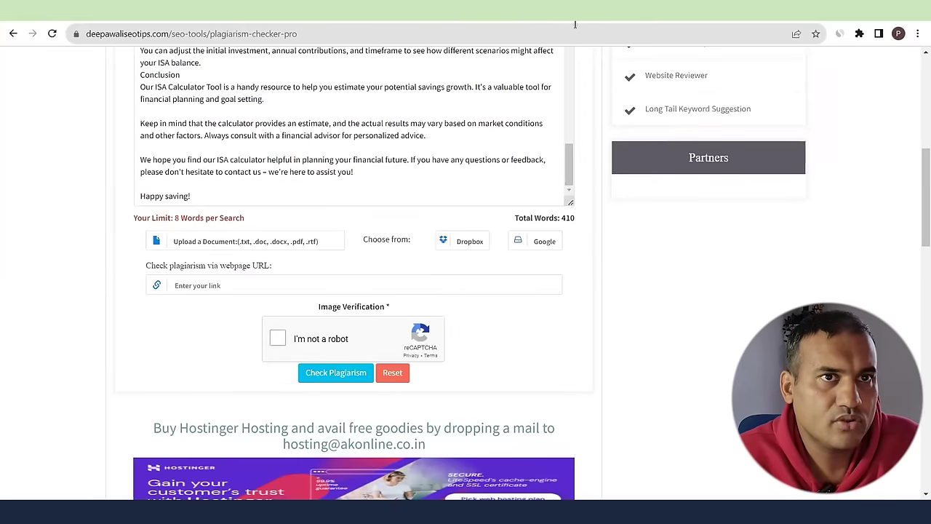
{"action": "left_click", "coordinate": [575, 25]}
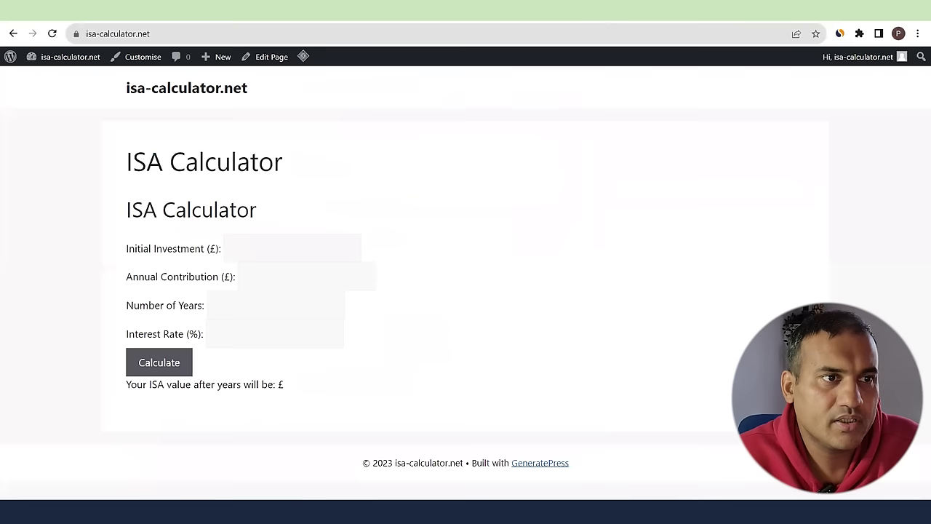
{"action": "left_click", "coordinate": [268, 61]}
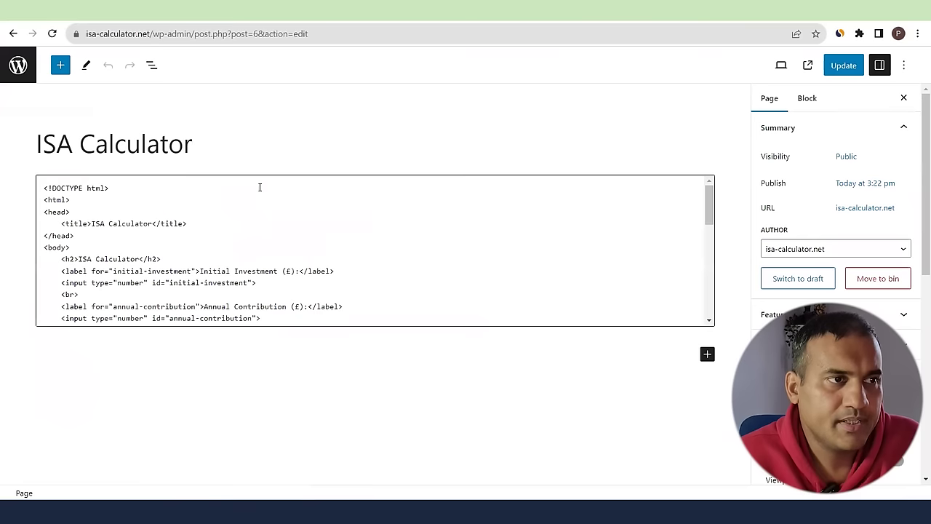
Step: Paste the ISA calculator guide into a new paragraph below the calculator code block
{"action": "left_click", "coordinate": [707, 354]}
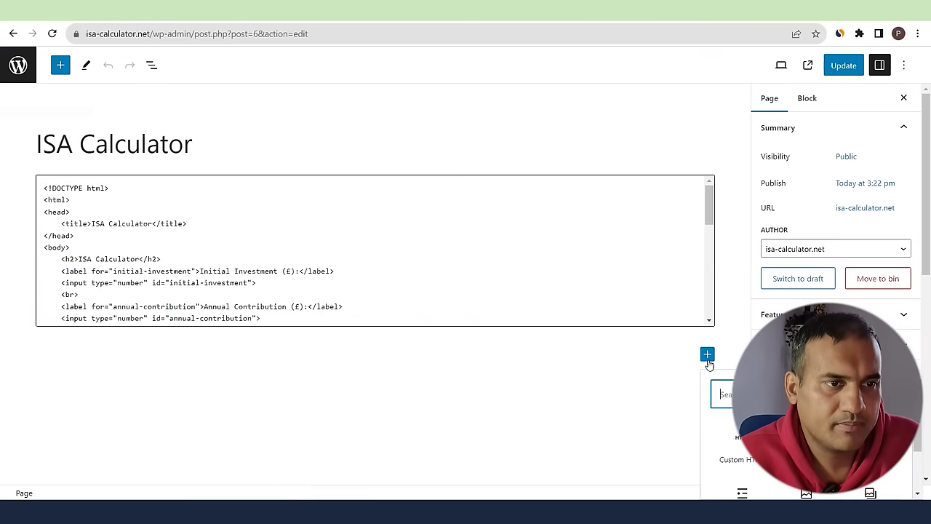
{"action": "scroll", "coordinate": [806, 437], "scroll_direction": "down", "scroll_amount": 1}
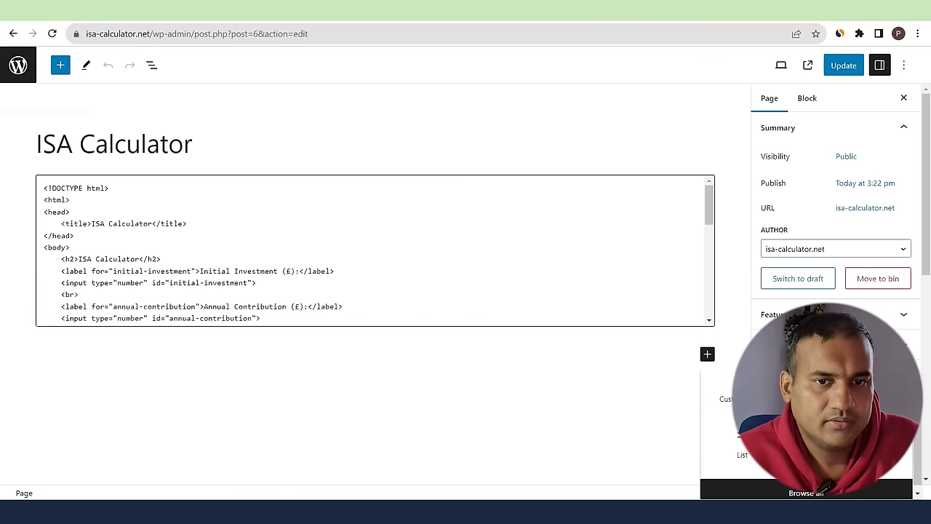
{"action": "left_click", "coordinate": [95, 364]}
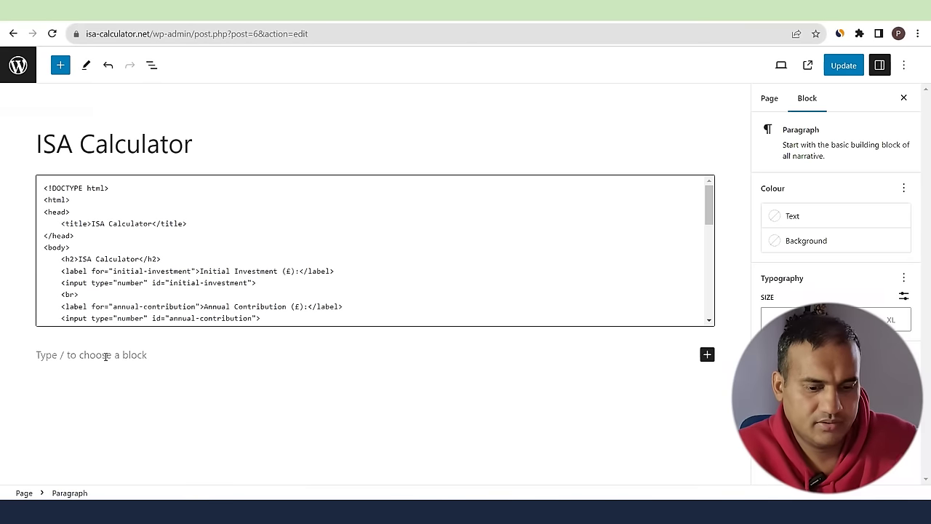
{"action": "key", "text": "ctrl+v"}
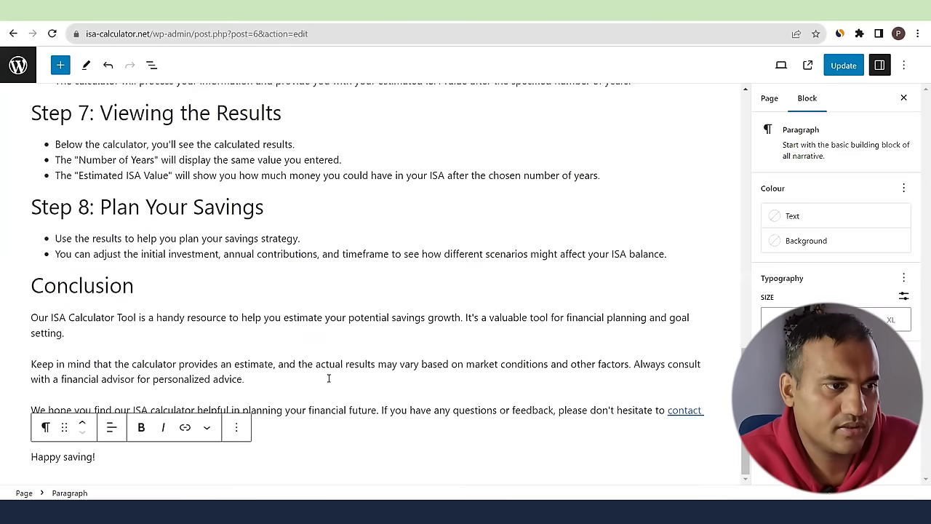
{"action": "scroll", "coordinate": [328, 378], "scroll_direction": "up", "scroll_amount": 15}
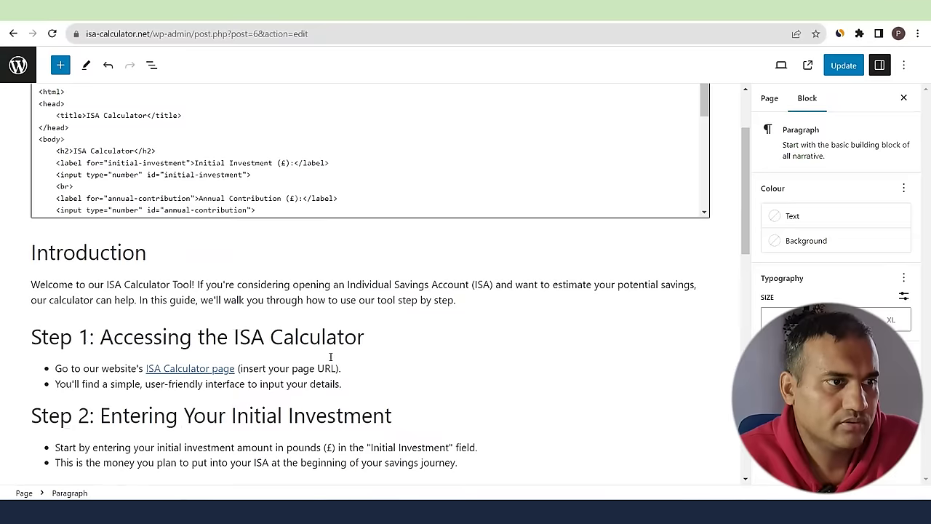
{"action": "scroll", "coordinate": [331, 356], "scroll_direction": "down", "scroll_amount": 1}
Step: Change the Introduction and Step 1–3 headings to H3
{"action": "left_click", "coordinate": [119, 179]}
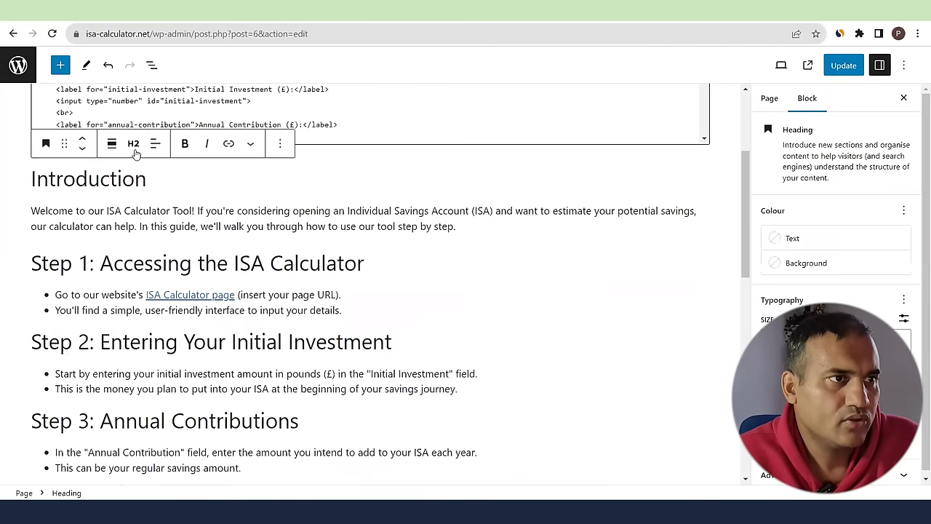
{"action": "left_click", "coordinate": [135, 153]}
{"action": "left_click", "coordinate": [139, 225]}
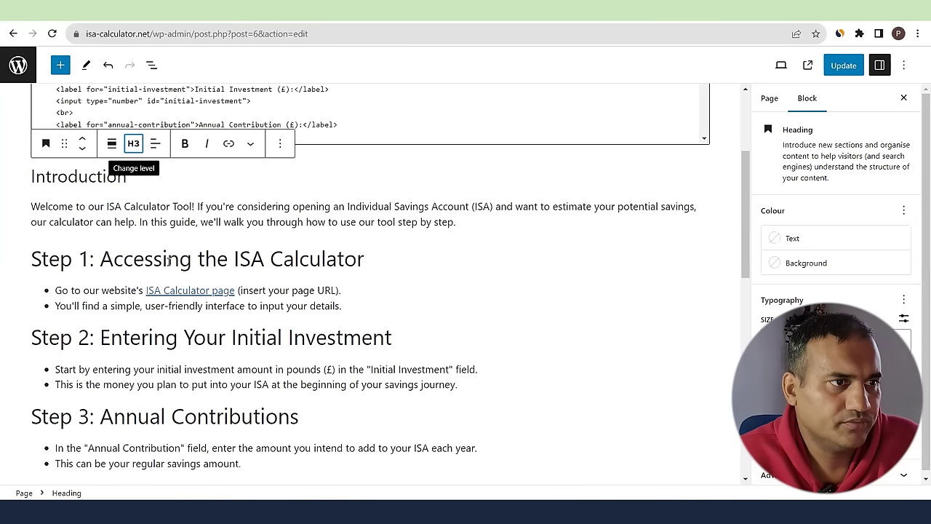
{"action": "left_click", "coordinate": [170, 262]}
{"action": "left_click", "coordinate": [133, 222]}
{"action": "left_click", "coordinate": [139, 304]}
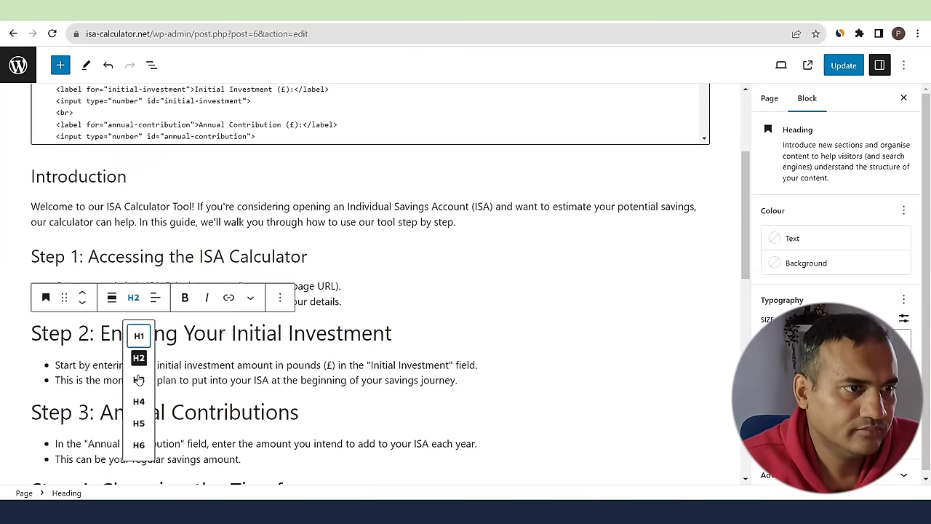
{"action": "left_click", "coordinate": [139, 379]}
{"action": "left_click", "coordinate": [218, 412]}
{"action": "left_click", "coordinate": [131, 374]}
{"action": "left_click", "coordinate": [139, 284]}
{"action": "scroll", "coordinate": [218, 291], "scroll_direction": "down", "scroll_amount": 3}
{"action": "left_click", "coordinate": [218, 239]}
Step: Change the Step 4, Step 5 and Step 6 headings to H3
{"action": "left_click", "coordinate": [133, 204]}
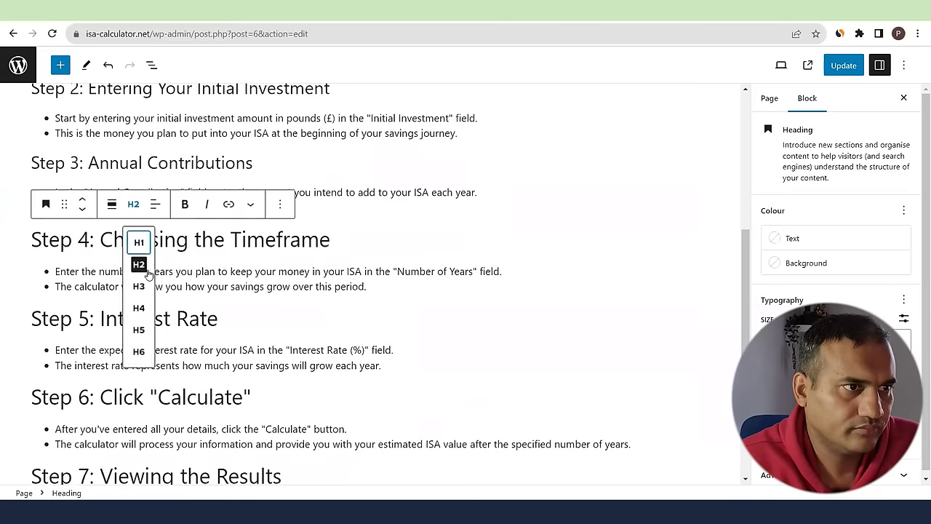
{"action": "left_click", "coordinate": [139, 286]}
{"action": "left_click", "coordinate": [150, 312]}
{"action": "left_click", "coordinate": [133, 277]}
{"action": "left_click", "coordinate": [139, 357]}
{"action": "left_click", "coordinate": [138, 384]}
{"action": "left_click", "coordinate": [133, 352]}
{"action": "left_click", "coordinate": [139, 250]}
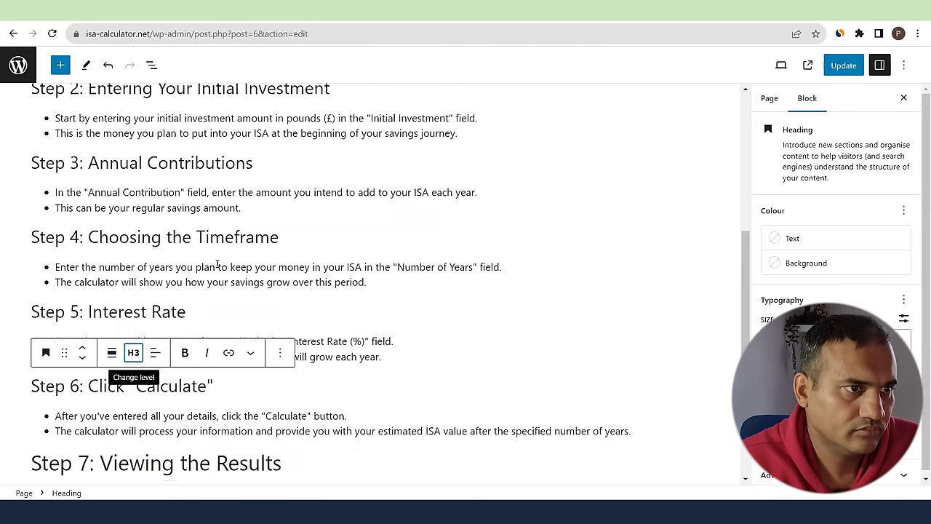
{"action": "scroll", "coordinate": [216, 265], "scroll_direction": "down", "scroll_amount": 3}
Step: Change the Step 7, Step 8 and Conclusion headings to H3
{"action": "left_click", "coordinate": [182, 218]}
{"action": "left_click", "coordinate": [133, 182]}
{"action": "left_click", "coordinate": [139, 266]}
{"action": "left_click", "coordinate": [182, 310]}
{"action": "left_click", "coordinate": [133, 274]}
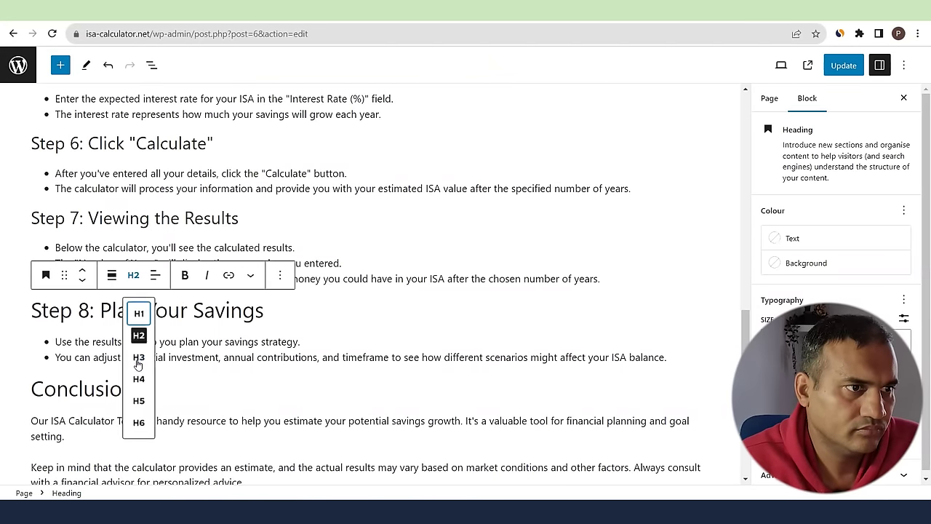
{"action": "left_click", "coordinate": [138, 361]}
{"action": "left_click", "coordinate": [102, 384]}
{"action": "left_click", "coordinate": [133, 352]}
{"action": "left_click", "coordinate": [137, 243]}
{"action": "left_click", "coordinate": [134, 306]}
{"action": "scroll", "coordinate": [281, 321], "scroll_direction": "down", "scroll_amount": 3}
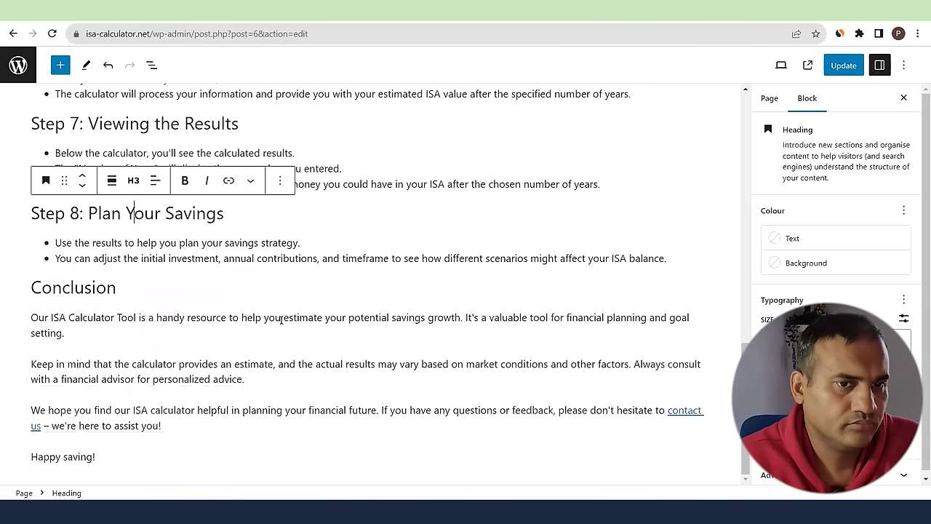
Step: Unlink the 'contact us' text and the 'ISA Calculator page' text in Step 1
{"action": "left_click", "coordinate": [692, 410]}
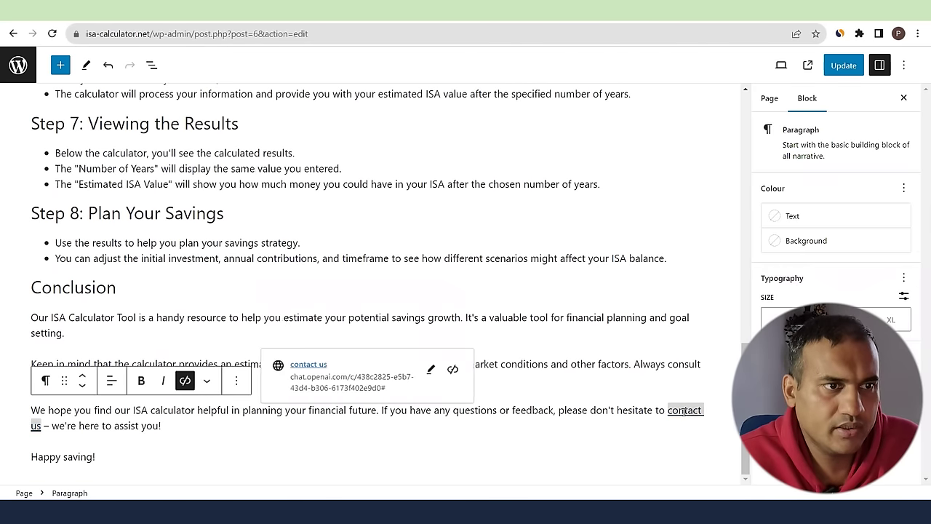
{"action": "left_click", "coordinate": [453, 369]}
{"action": "scroll", "coordinate": [481, 340], "scroll_direction": "up", "scroll_amount": 5}
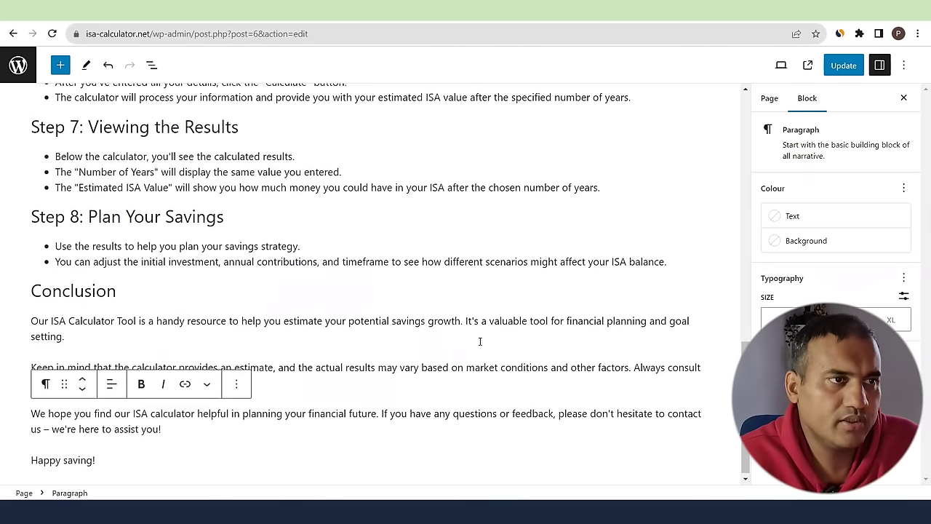
{"action": "scroll", "coordinate": [480, 342], "scroll_direction": "up", "scroll_amount": 5}
{"action": "left_click", "coordinate": [229, 312]}
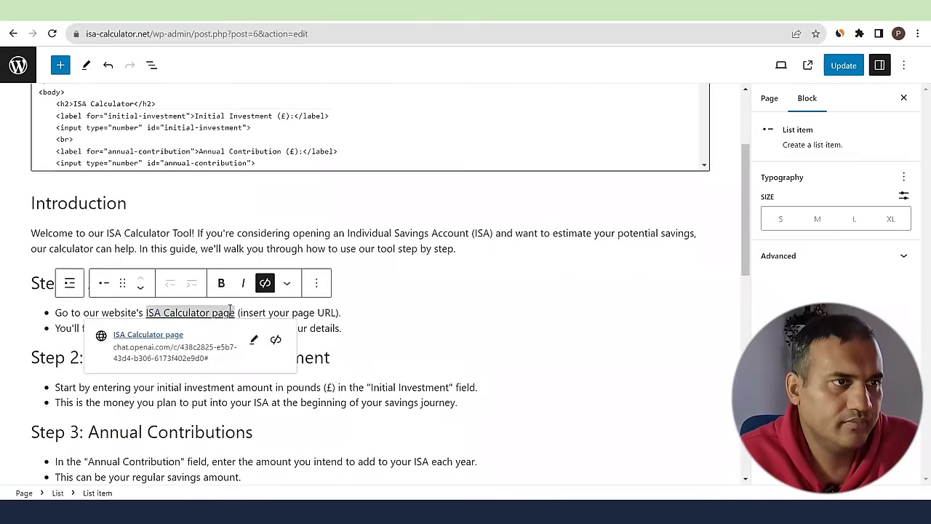
{"action": "left_click", "coordinate": [275, 339]}
{"action": "scroll", "coordinate": [477, 347], "scroll_direction": "up", "scroll_amount": 3}
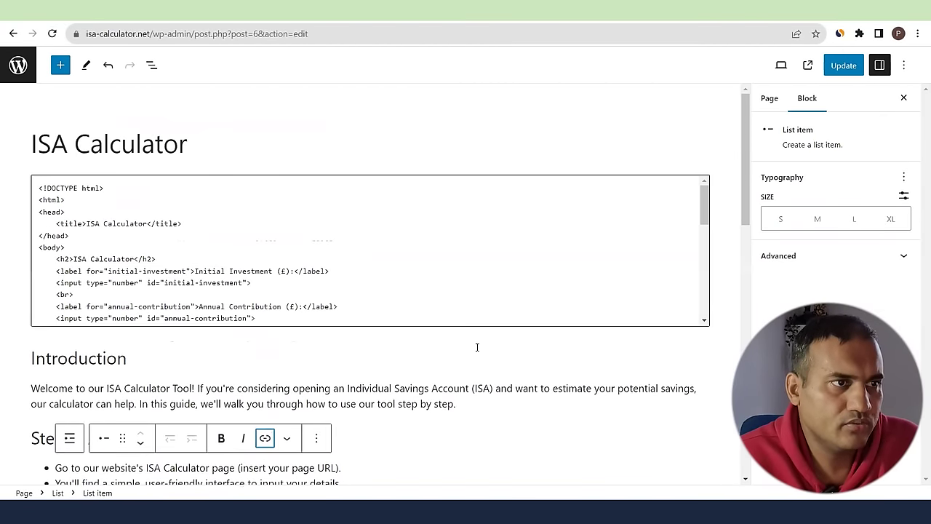
{"action": "scroll", "coordinate": [477, 347], "scroll_direction": "down", "scroll_amount": 5}
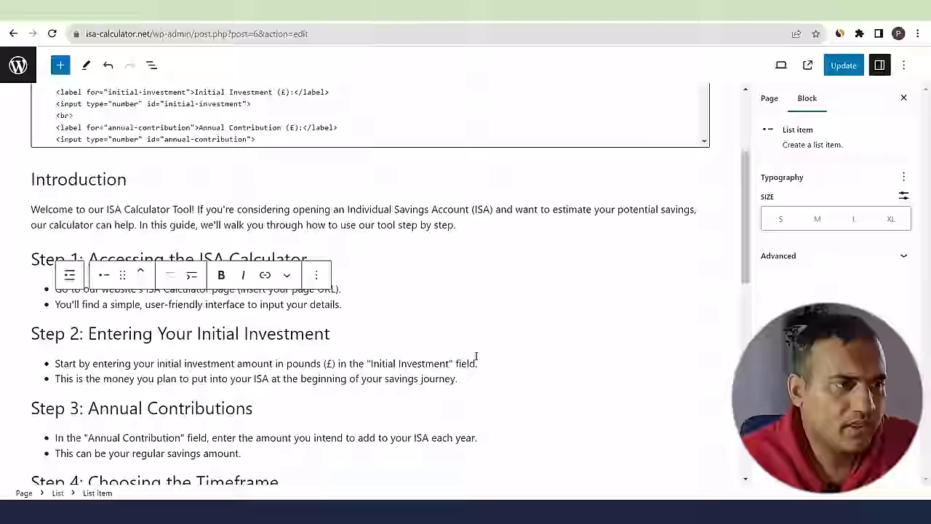
{"action": "scroll", "coordinate": [464, 330], "scroll_direction": "down", "scroll_amount": 2}
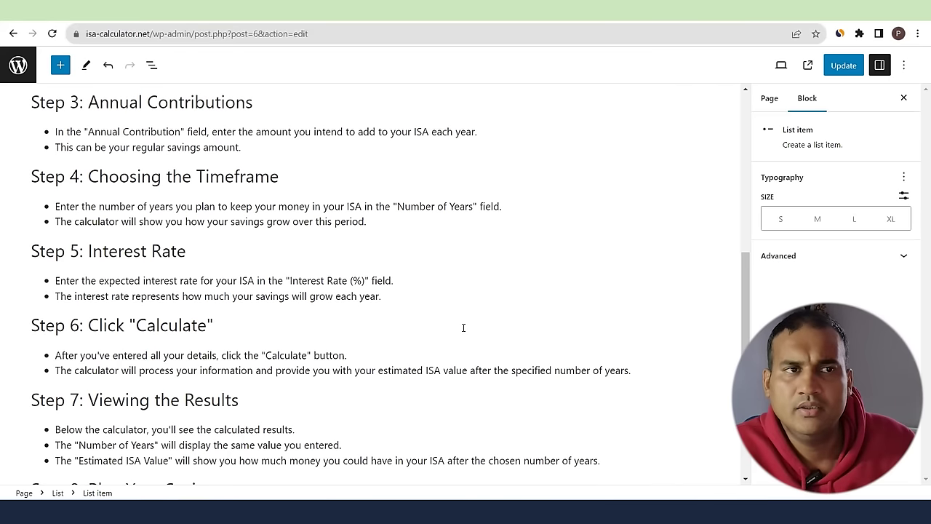
{"action": "mouse_move", "coordinate": [463, 314]}
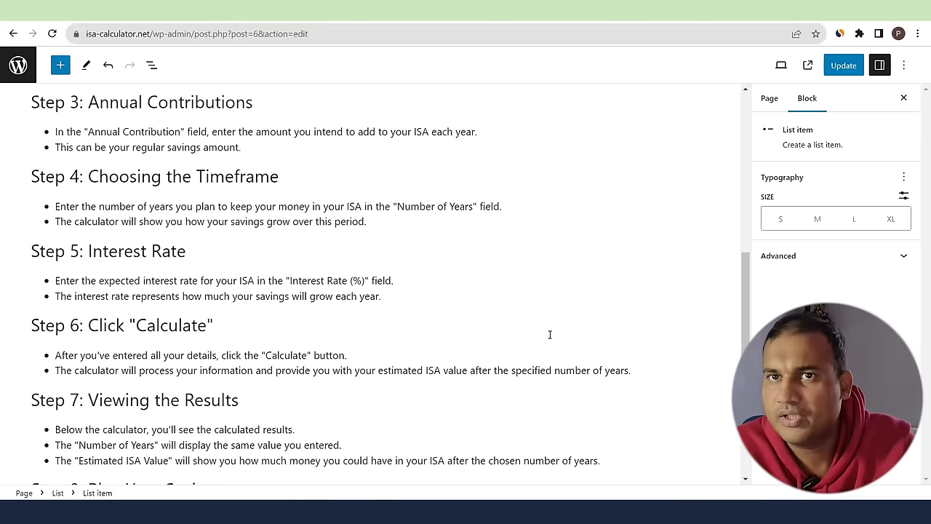
{"action": "scroll", "coordinate": [475, 312], "scroll_direction": "up", "scroll_amount": 7}
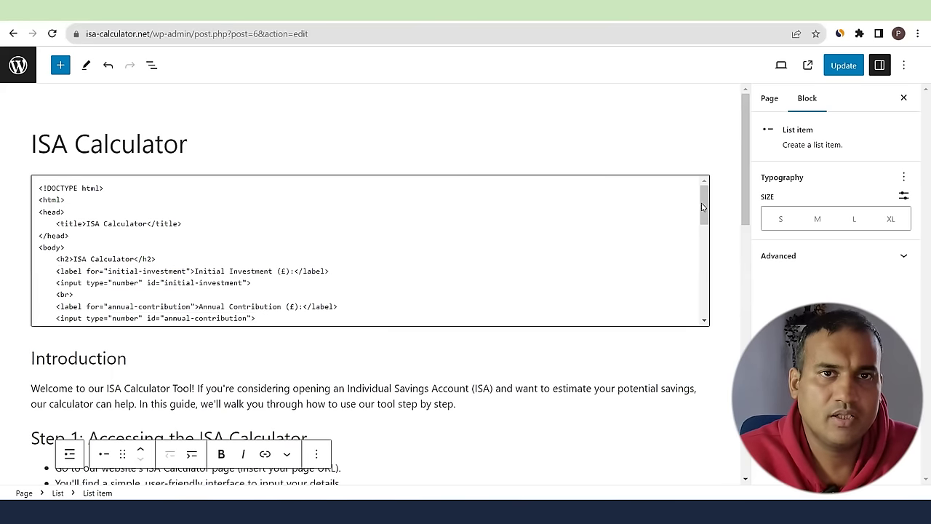
Step: Update the ISA Calculator page and open the live version
{"action": "left_click", "coordinate": [768, 102]}
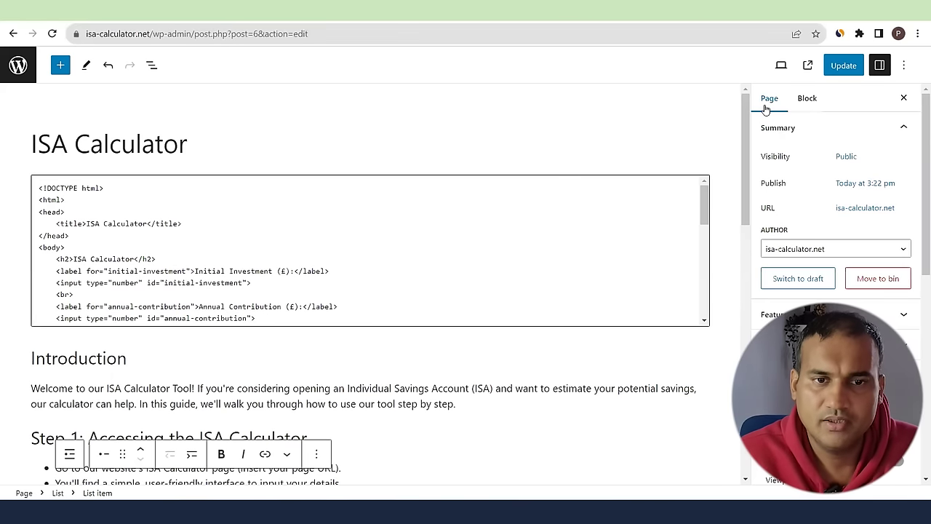
{"action": "left_click", "coordinate": [846, 69]}
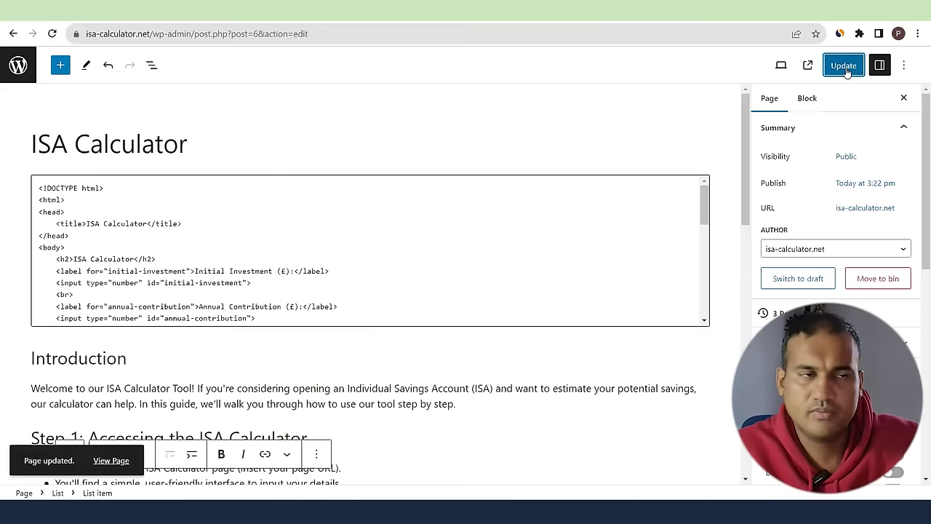
{"action": "left_click", "coordinate": [111, 461]}
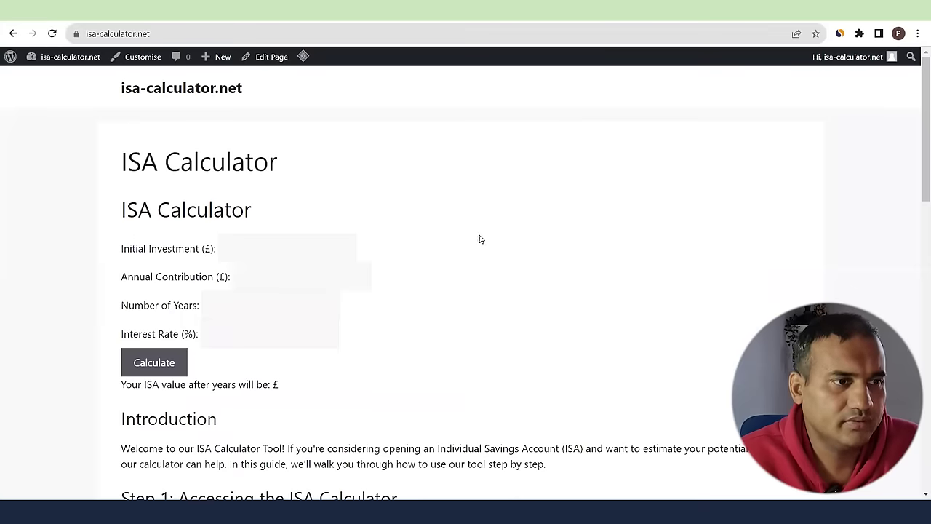
Step: Review the live page with the guide, then return to the plagiarism checker tab
{"action": "scroll", "coordinate": [479, 240], "scroll_direction": "down", "scroll_amount": 3}
{"action": "scroll", "coordinate": [230, 243], "scroll_direction": "down", "scroll_amount": 7}
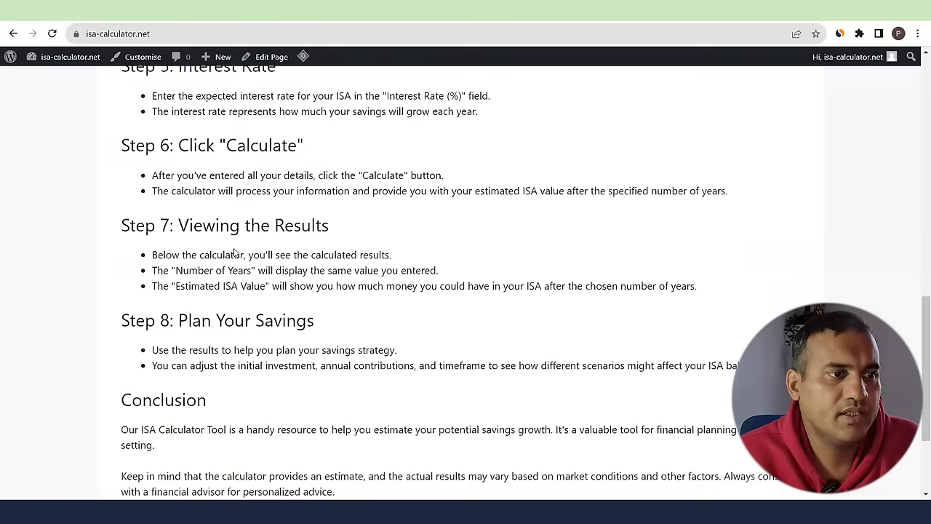
{"action": "scroll", "coordinate": [234, 252], "scroll_direction": "down", "scroll_amount": 2}
{"action": "scroll", "coordinate": [567, 294], "scroll_direction": "up", "scroll_amount": 5}
{"action": "scroll", "coordinate": [567, 294], "scroll_direction": "up", "scroll_amount": 7}
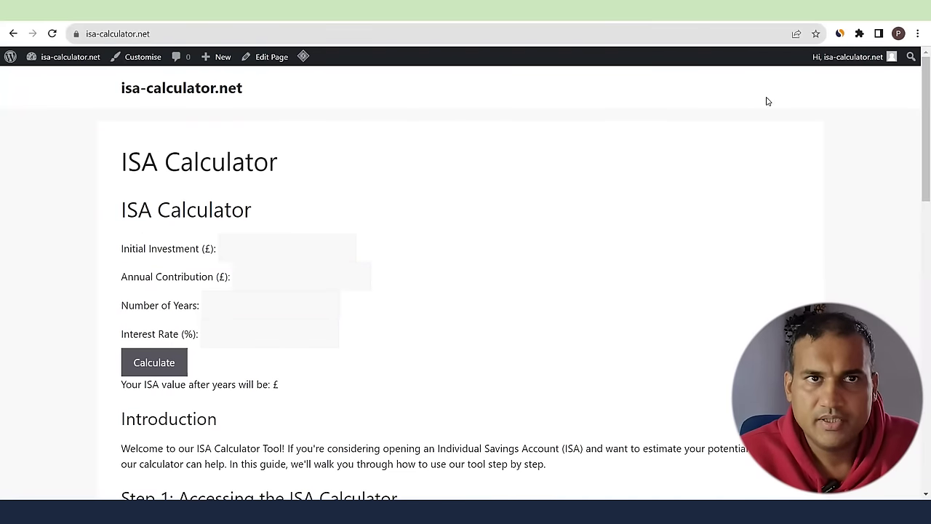
{"action": "key", "text": "ctrl+Tab"}
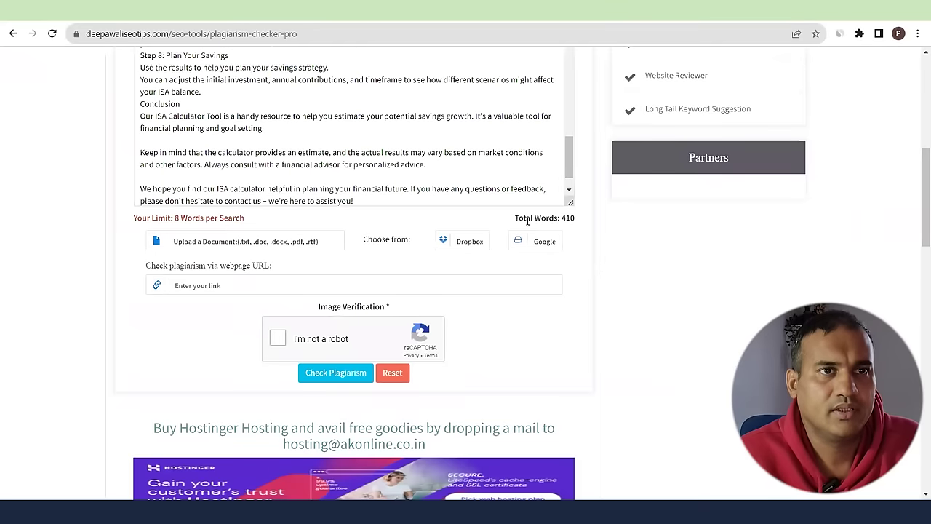
Step: Open 'Adsense Madatory Page Generator tools' and scroll to the free mandatory AdSense page generators
{"action": "scroll", "coordinate": [779, 285], "scroll_direction": "up", "scroll_amount": 10}
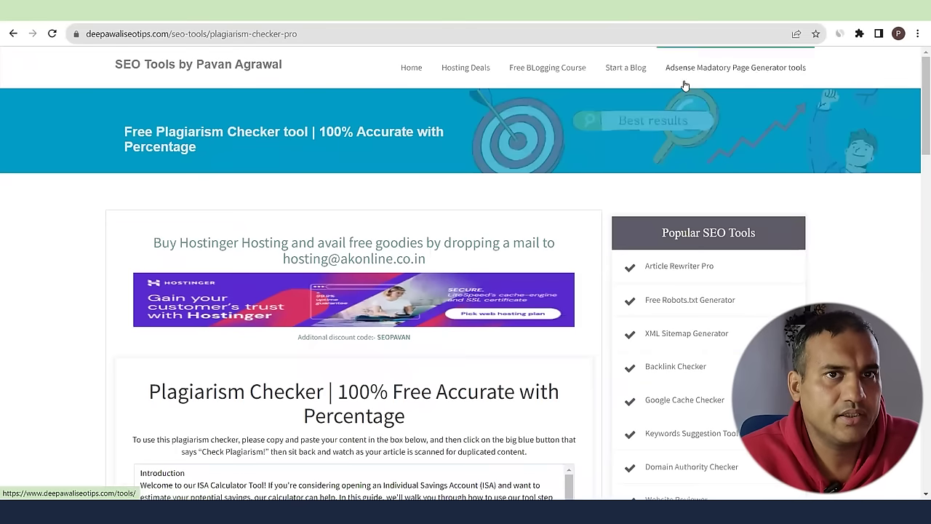
{"action": "left_click", "coordinate": [743, 72]}
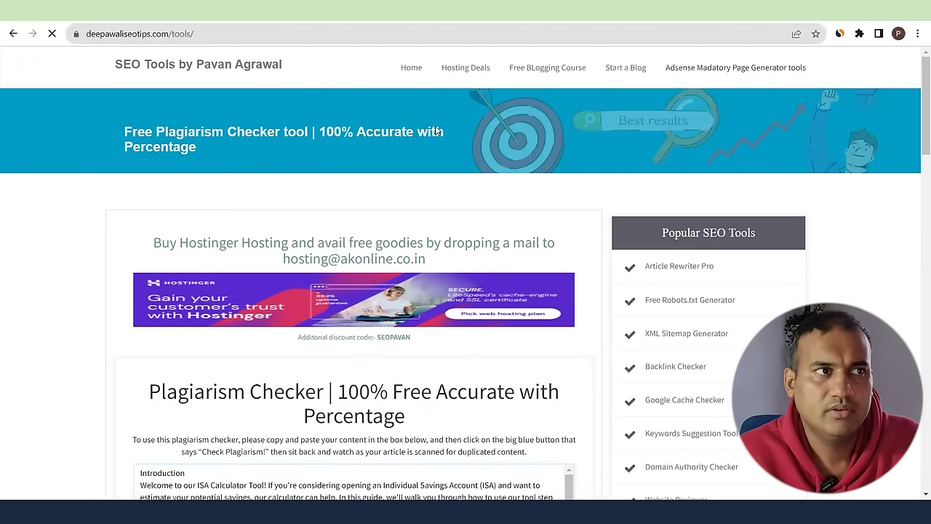
{"action": "scroll", "coordinate": [437, 283], "scroll_direction": "down", "scroll_amount": 4}
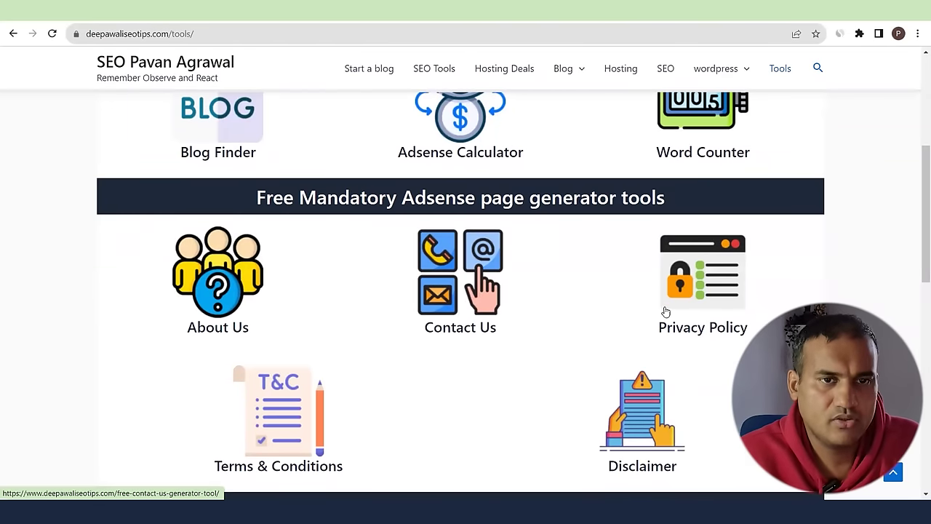
{"action": "scroll", "coordinate": [666, 312], "scroll_direction": "down", "scroll_amount": 3}
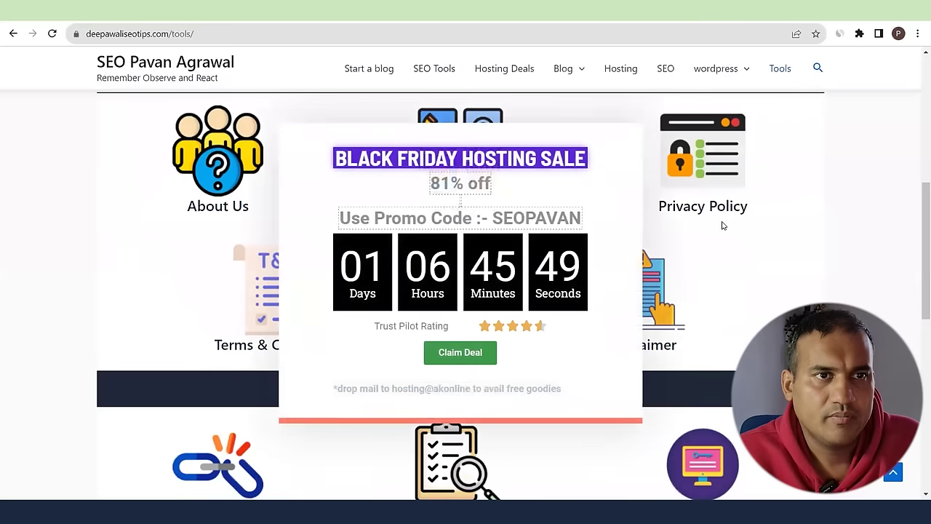
Step: In the About Us generator, fill name 'ISA calculator', type 'calculator', speciality 'tools'
{"action": "left_click", "coordinate": [234, 173]}
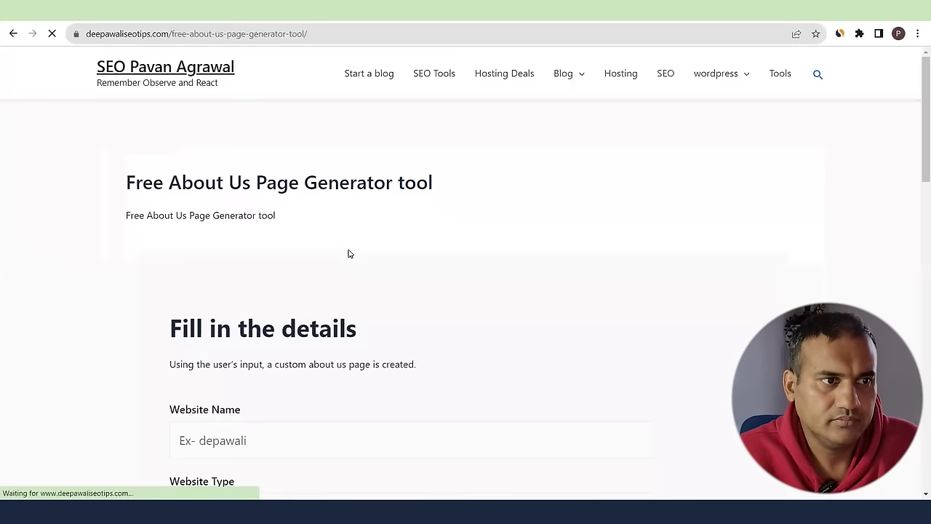
{"action": "scroll", "coordinate": [349, 251], "scroll_direction": "down", "scroll_amount": 3}
{"action": "left_click", "coordinate": [327, 191]}
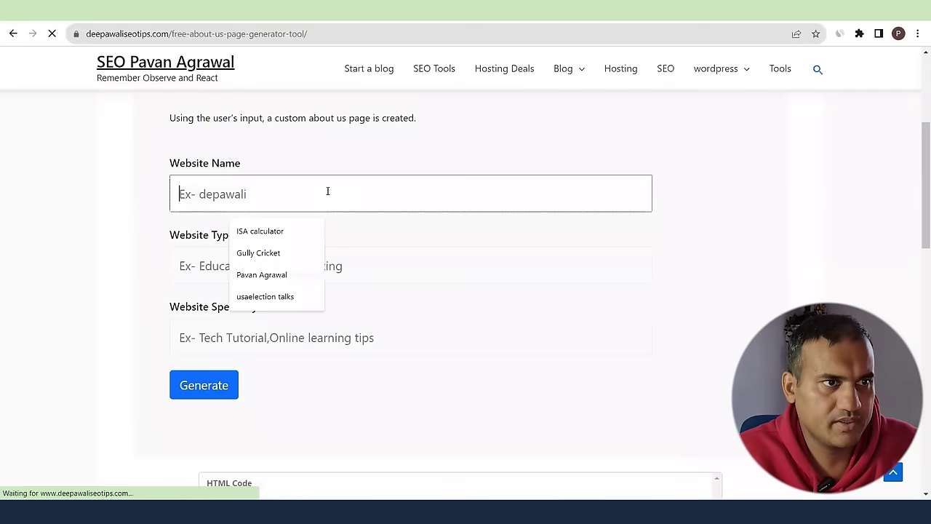
{"action": "left_click", "coordinate": [291, 231]}
{"action": "left_click", "coordinate": [284, 277]}
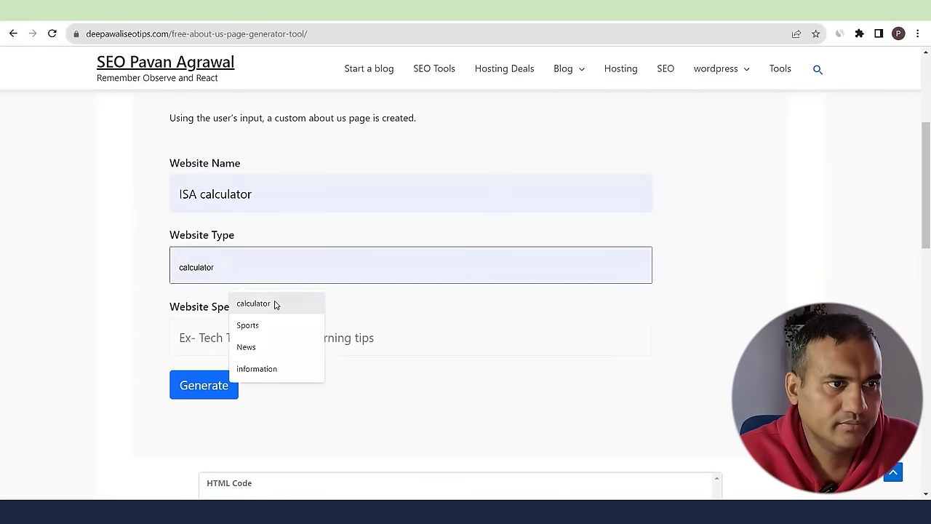
{"action": "left_click", "coordinate": [274, 304]}
{"action": "left_click", "coordinate": [273, 336]}
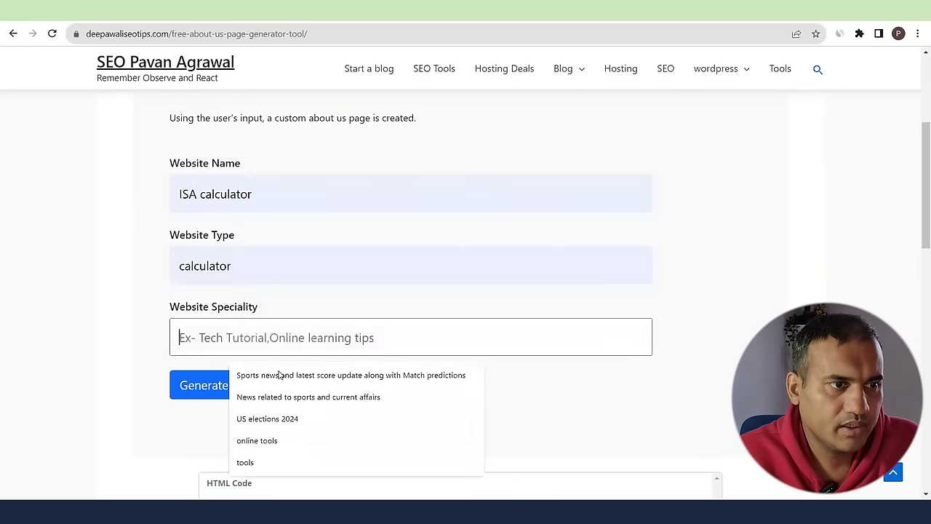
{"action": "left_click", "coordinate": [283, 463]}
Step: Generate the About Us HTML and copy the code
{"action": "left_click", "coordinate": [210, 387]}
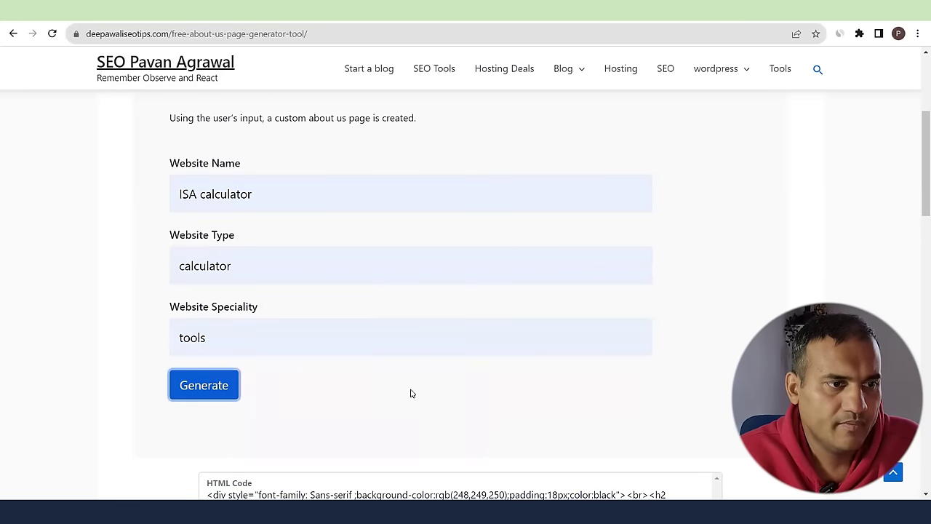
{"action": "scroll", "coordinate": [410, 390], "scroll_direction": "down", "scroll_amount": 4}
{"action": "left_click", "coordinate": [234, 413]}
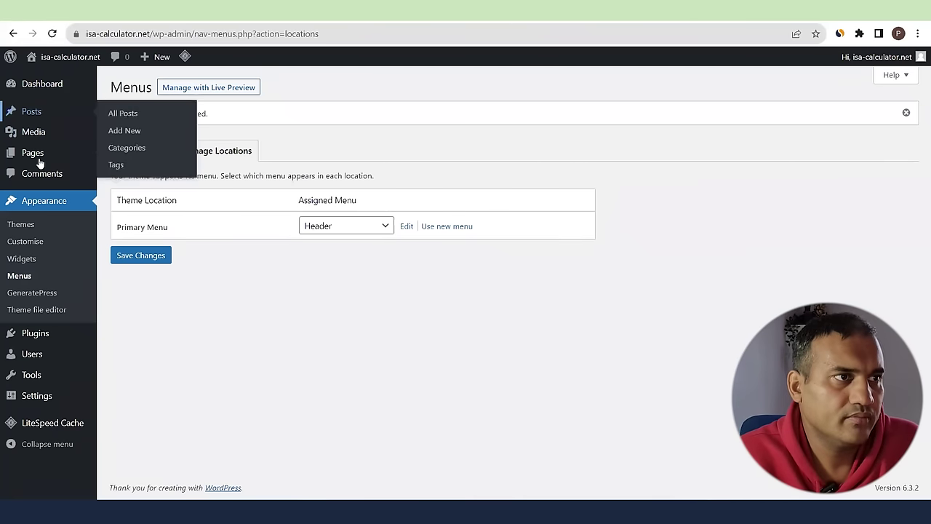
Step: Create a new page titled 'About Us' with a Custom HTML block holding the pasted welcome code
{"action": "mouse_move", "coordinate": [32, 153]}
{"action": "left_click", "coordinate": [145, 175]}
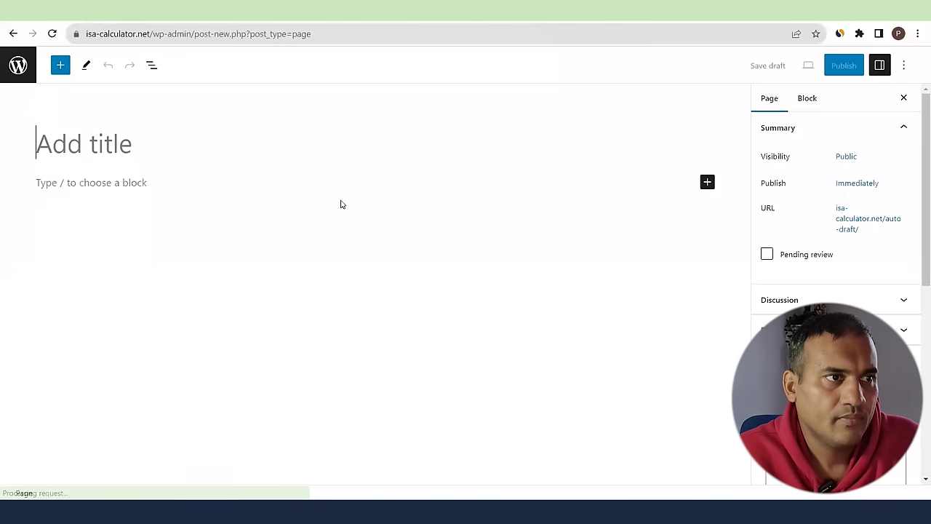
{"action": "type", "text": "About "}
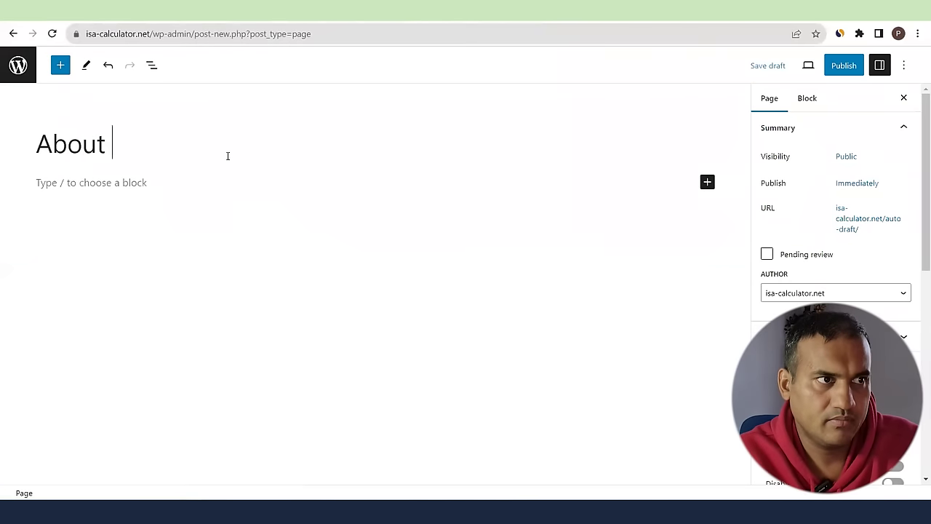
{"action": "type", "text": "Us"}
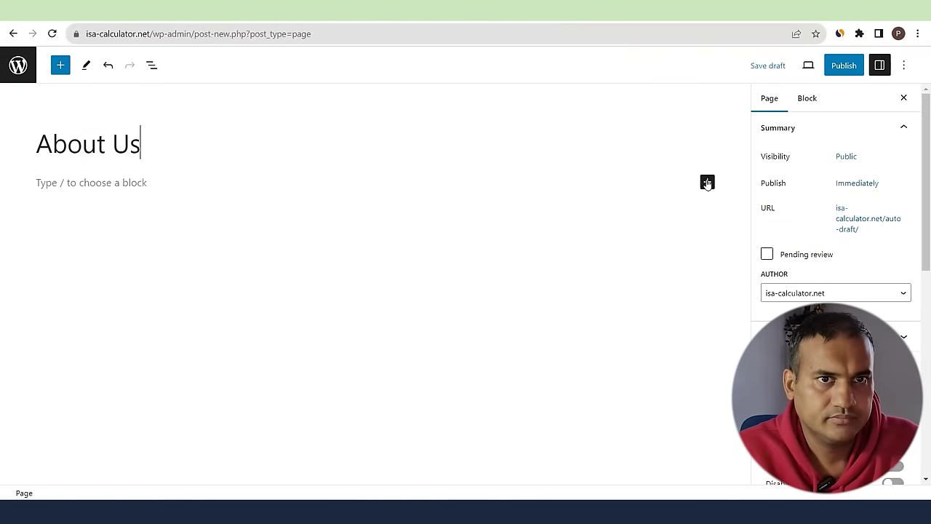
{"action": "left_click", "coordinate": [707, 182]}
{"action": "left_click", "coordinate": [742, 331]}
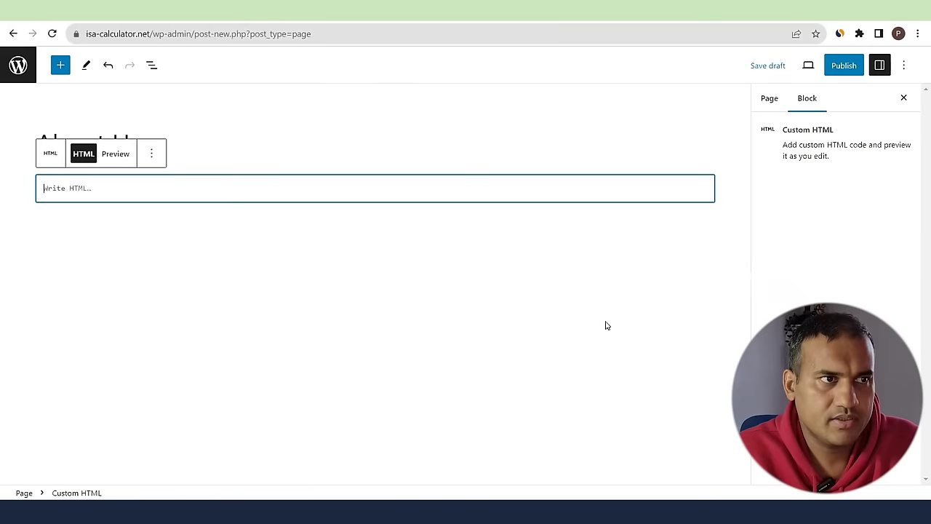
{"action": "key", "text": "ctrl+v"}
Step: Preview the About Us page and publish it
{"action": "left_click", "coordinate": [114, 154]}
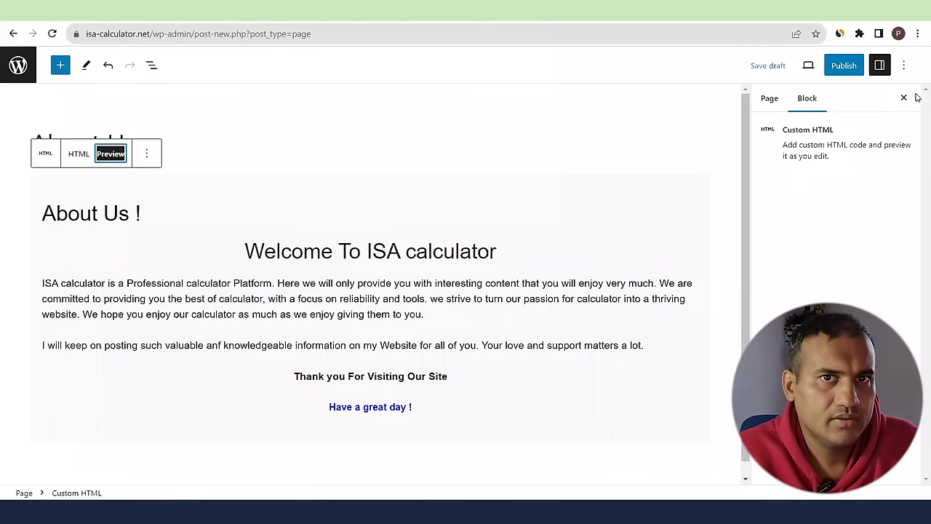
{"action": "left_click", "coordinate": [844, 66]}
{"action": "left_click", "coordinate": [807, 65]}
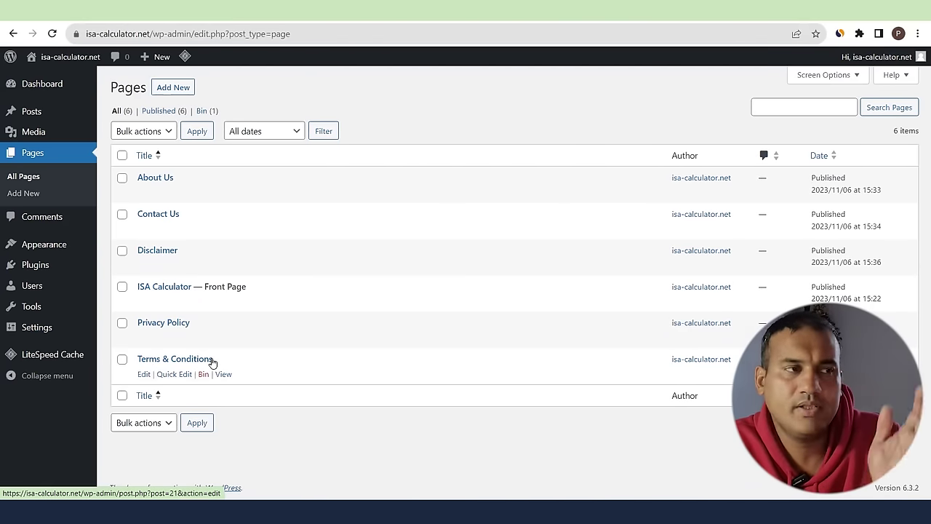
Step: Add all five pages to the Header menu, save it, and reload the live front page
{"action": "mouse_move", "coordinate": [60, 253]}
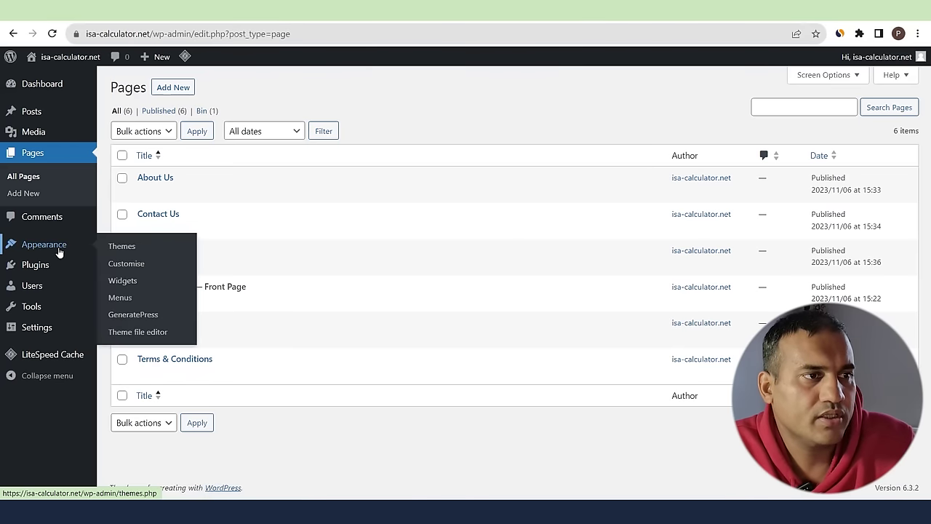
{"action": "left_click", "coordinate": [121, 297]}
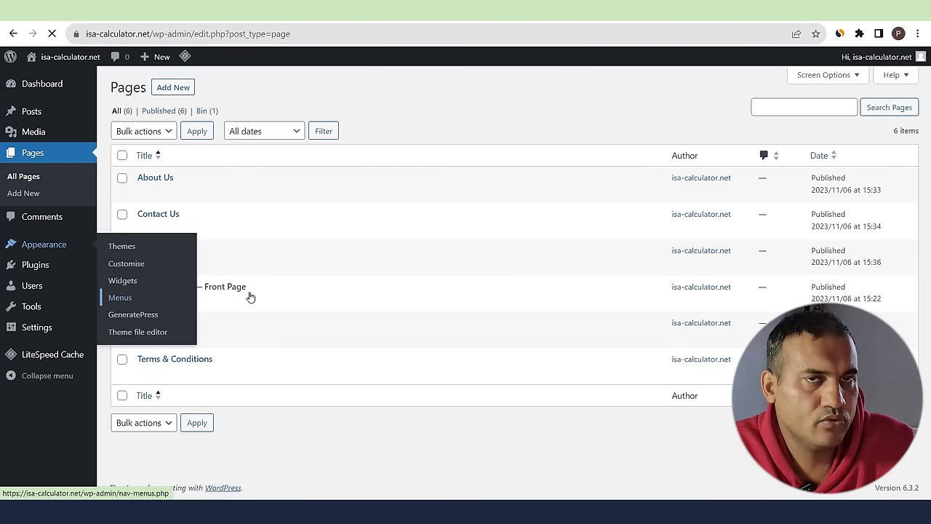
{"action": "left_click", "coordinate": [124, 370]}
{"action": "left_click", "coordinate": [224, 369]}
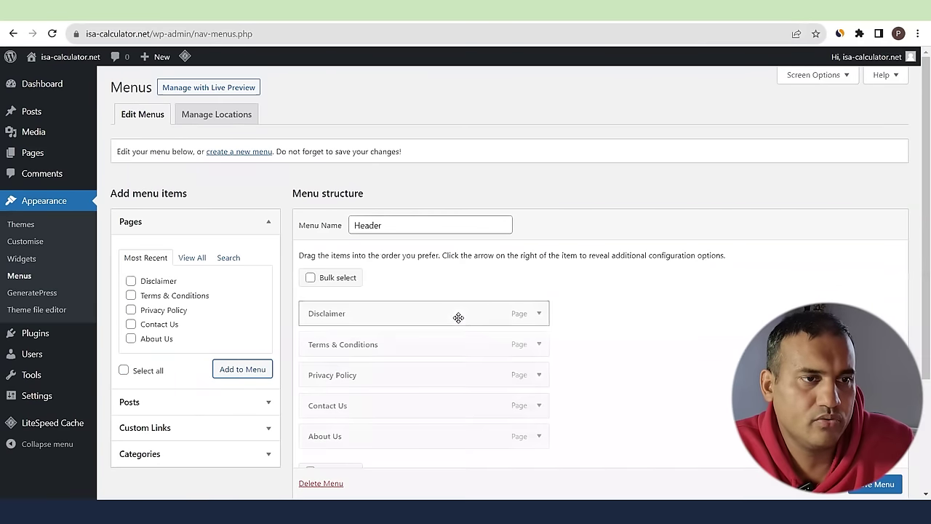
{"action": "left_click", "coordinate": [885, 493]}
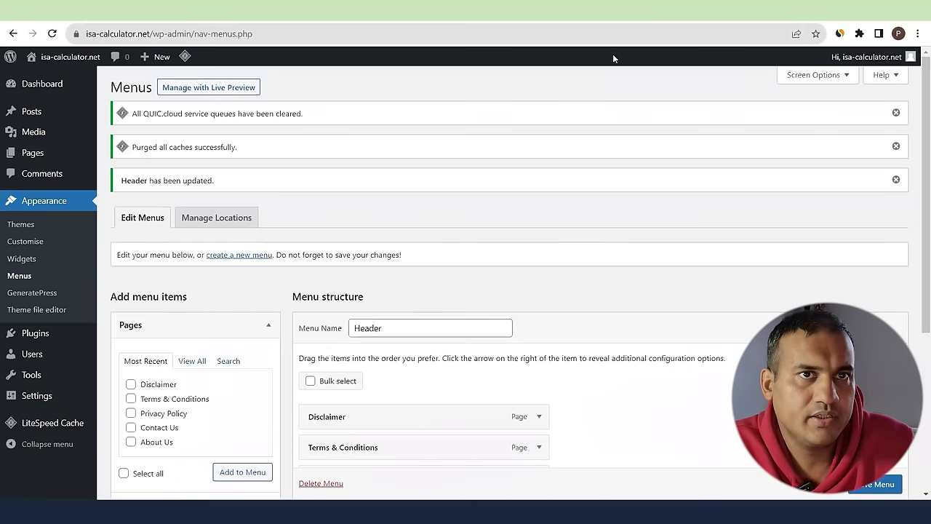
{"action": "left_click", "coordinate": [63, 56]}
{"action": "left_click", "coordinate": [51, 33]}
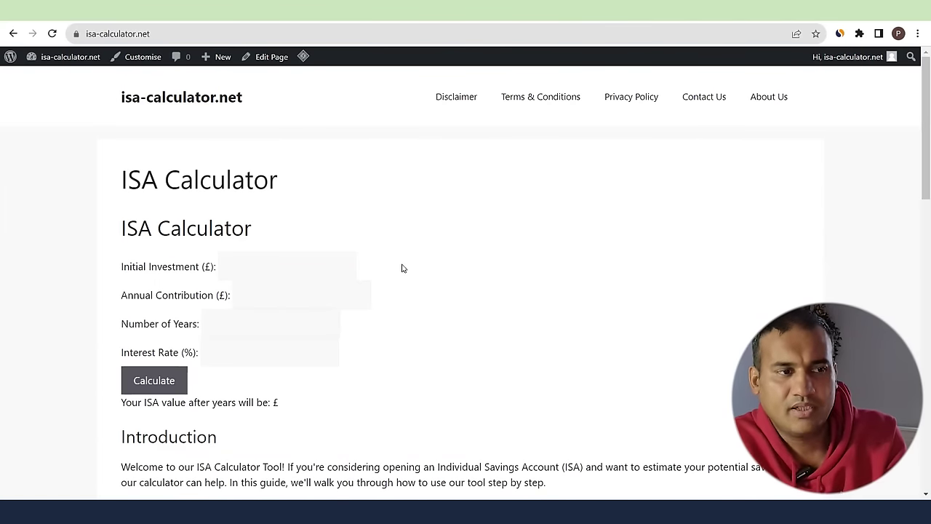
{"action": "scroll", "coordinate": [419, 292], "scroll_direction": "down", "scroll_amount": 3}
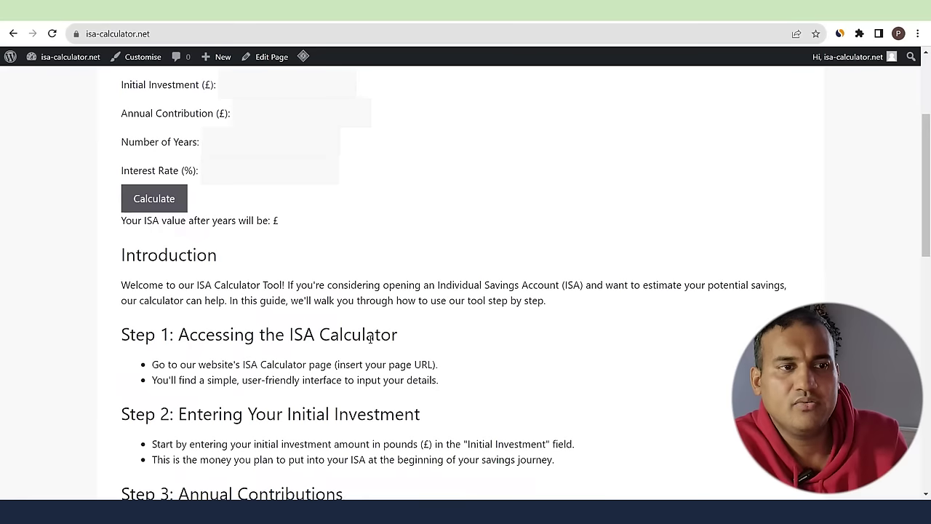
{"action": "scroll", "coordinate": [390, 345], "scroll_direction": "down", "scroll_amount": 5}
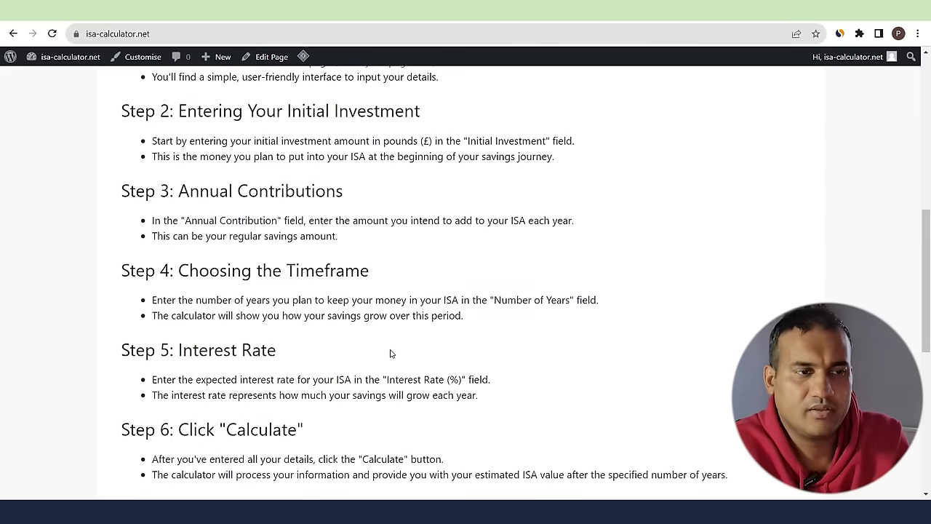
{"action": "scroll", "coordinate": [390, 354], "scroll_direction": "up", "scroll_amount": 7}
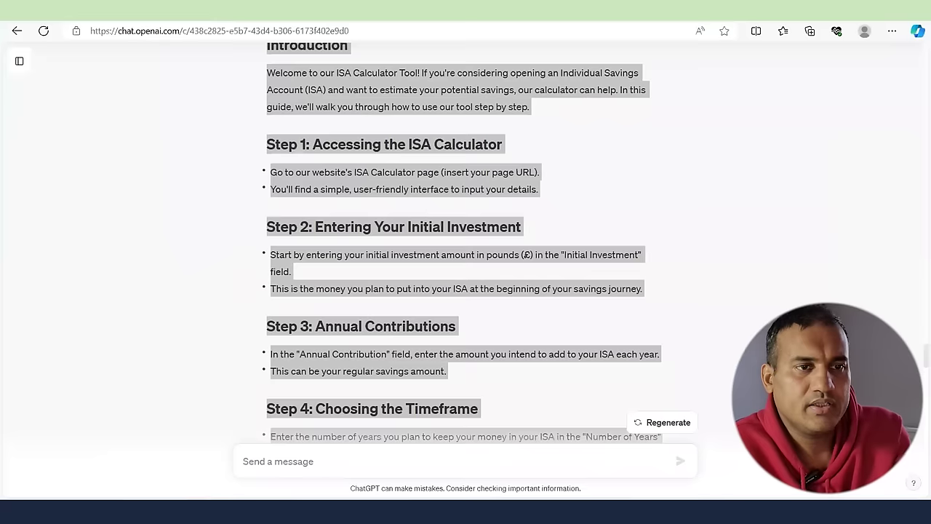
Step: Reread the earlier ChatGPT requests about misaligned boxes and rewriting the HTML
{"action": "left_click", "coordinate": [706, 266]}
{"action": "scroll", "coordinate": [707, 266], "scroll_direction": "down", "scroll_amount": 10}
{"action": "scroll", "coordinate": [706, 266], "scroll_direction": "down", "scroll_amount": 3}
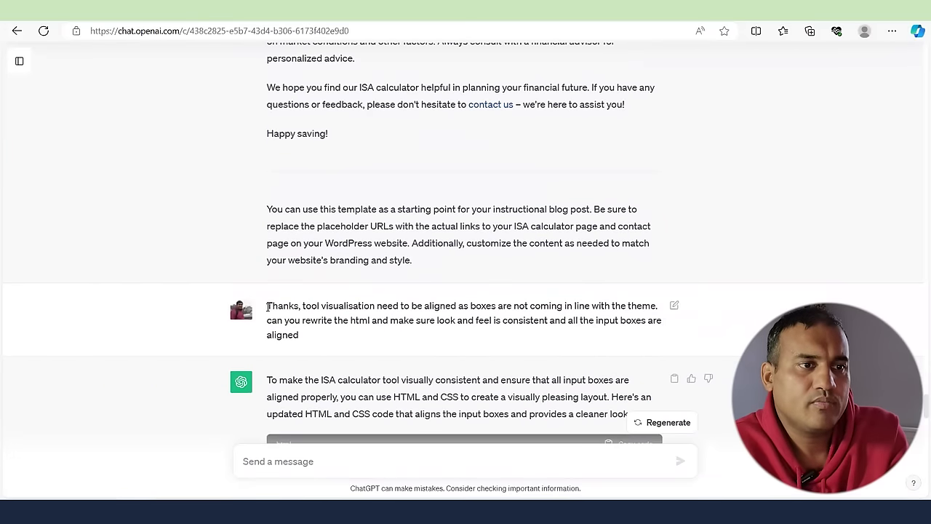
{"action": "left_click_drag", "start_coordinate": [306, 305], "coordinate": [658, 306]}
{"action": "left_click_drag", "start_coordinate": [267, 320], "coordinate": [625, 345]}
{"action": "left_click", "coordinate": [597, 353]}
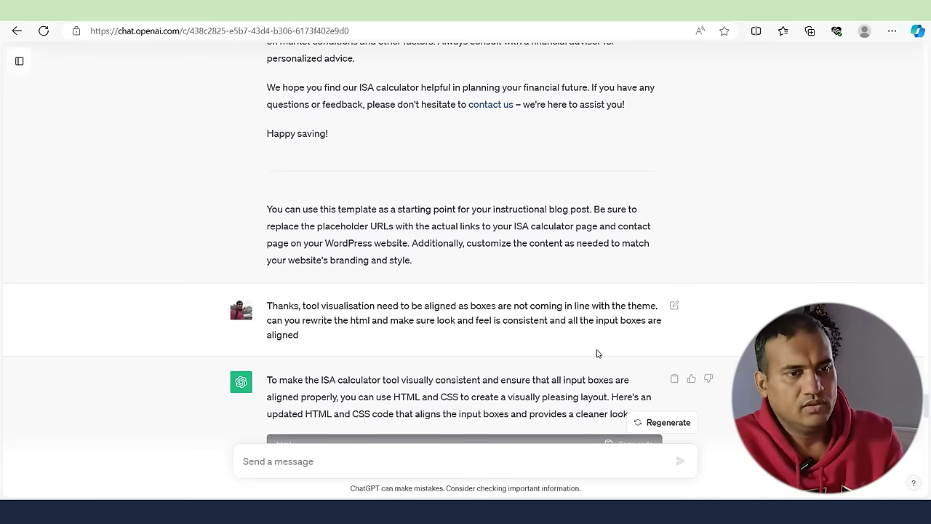
Step: Copy the revised aligned-box calculator code and return to the live site
{"action": "scroll", "coordinate": [597, 354], "scroll_direction": "down", "scroll_amount": 2}
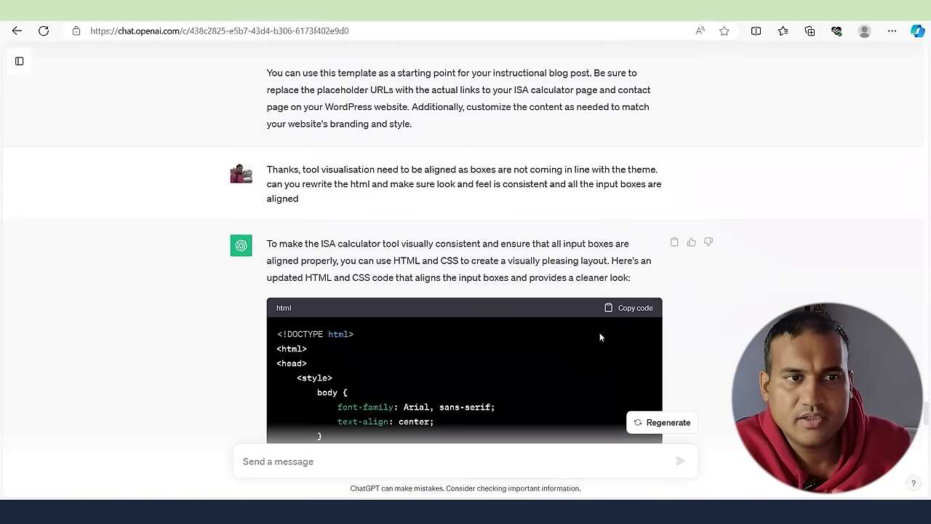
{"action": "scroll", "coordinate": [601, 336], "scroll_direction": "down", "scroll_amount": 2}
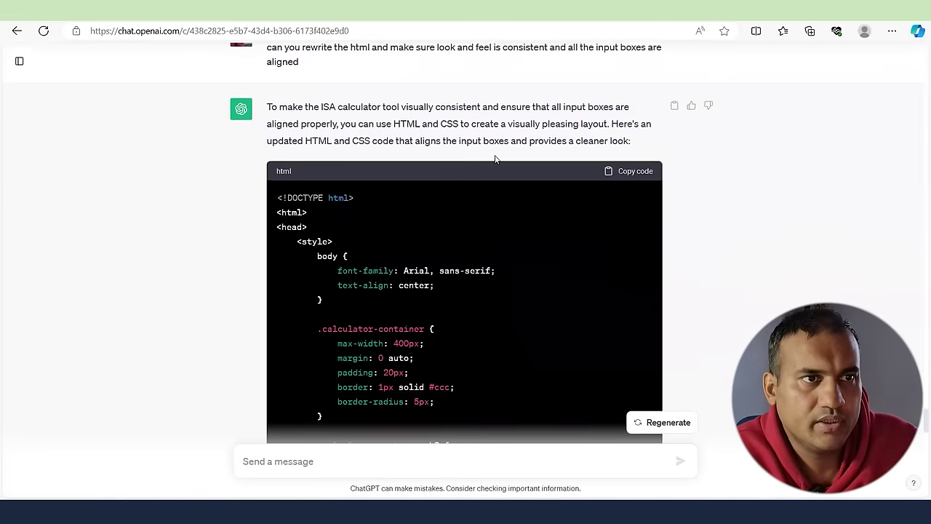
{"action": "scroll", "coordinate": [471, 205], "scroll_direction": "down", "scroll_amount": 8}
{"action": "scroll", "coordinate": [471, 204], "scroll_direction": "down", "scroll_amount": 6}
{"action": "scroll", "coordinate": [446, 243], "scroll_direction": "up", "scroll_amount": 14}
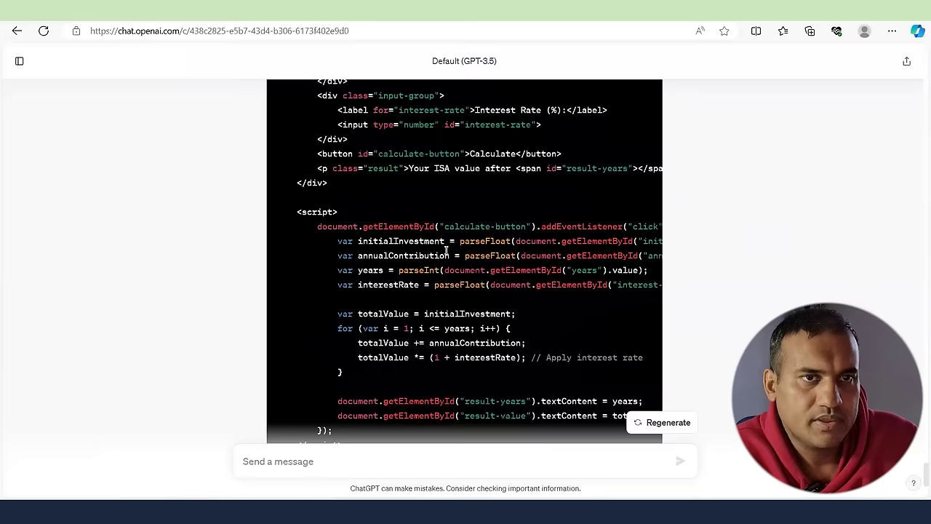
{"action": "scroll", "coordinate": [510, 249], "scroll_direction": "up", "scroll_amount": 1}
{"action": "left_click", "coordinate": [638, 242]}
{"action": "key", "text": "alt+Tab"}
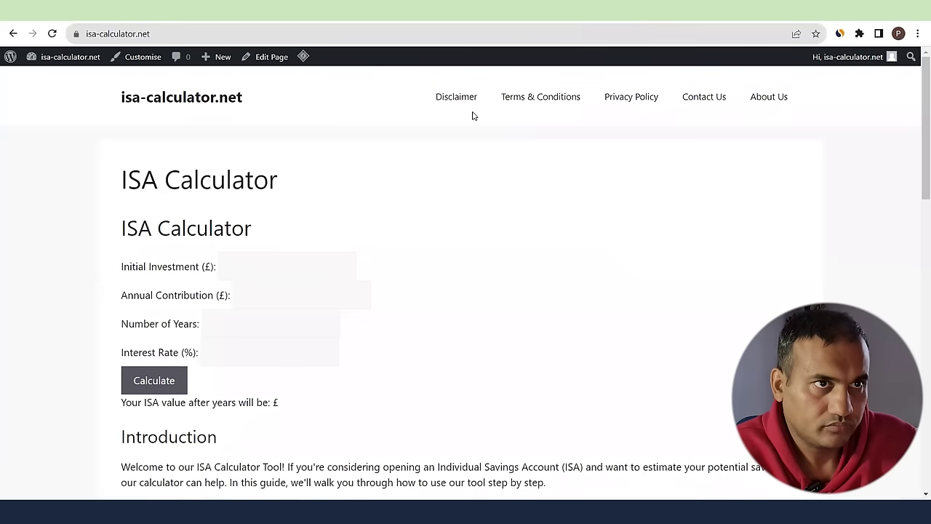
Step: Replace the ISA Calculator page's Custom HTML code with the new aligned calculator code
{"action": "left_click", "coordinate": [276, 61]}
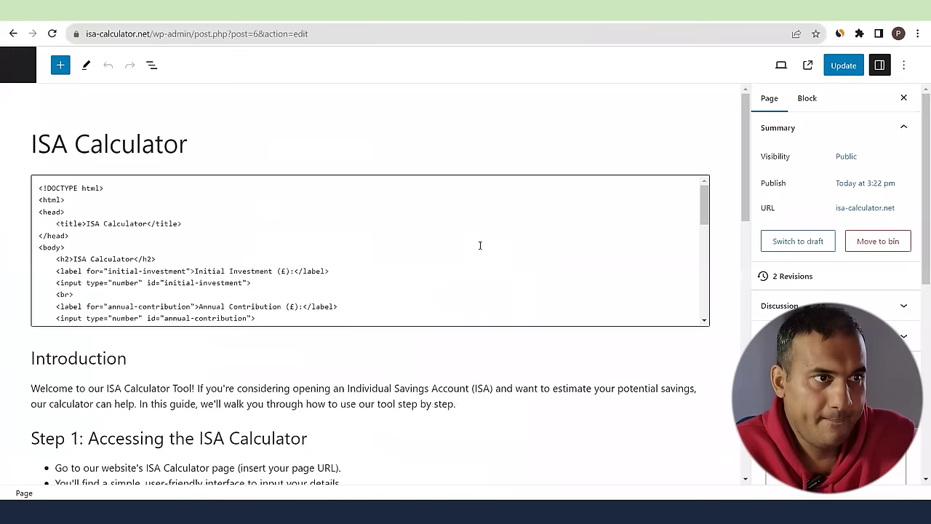
{"action": "left_click", "coordinate": [277, 237]}
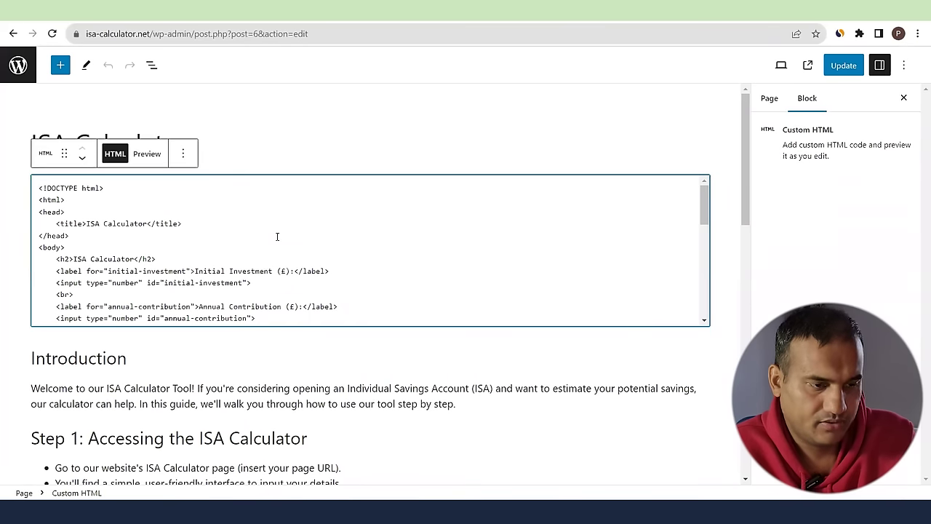
{"action": "key", "text": "ctrl+a"}
{"action": "key", "text": "ctrl+v"}
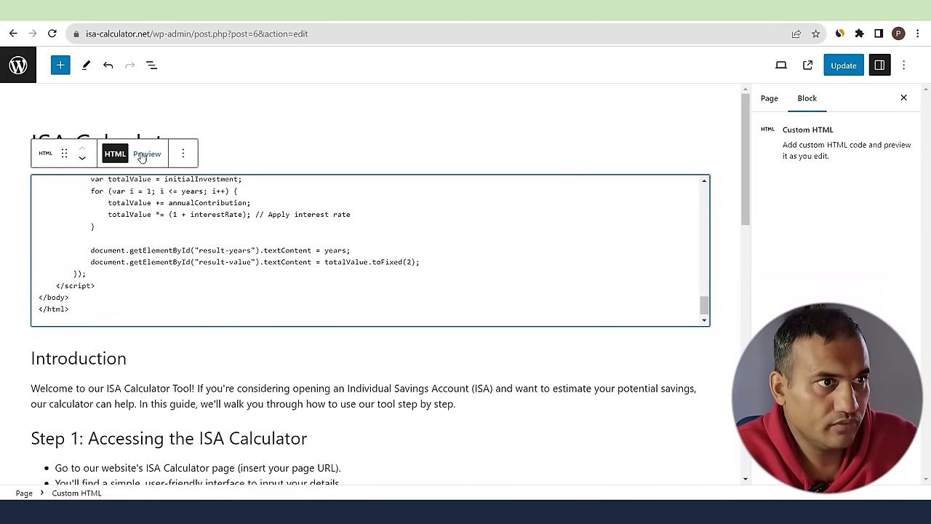
Step: Preview and update the page, then view the live calculator with its aligned input boxes
{"action": "left_click", "coordinate": [147, 153]}
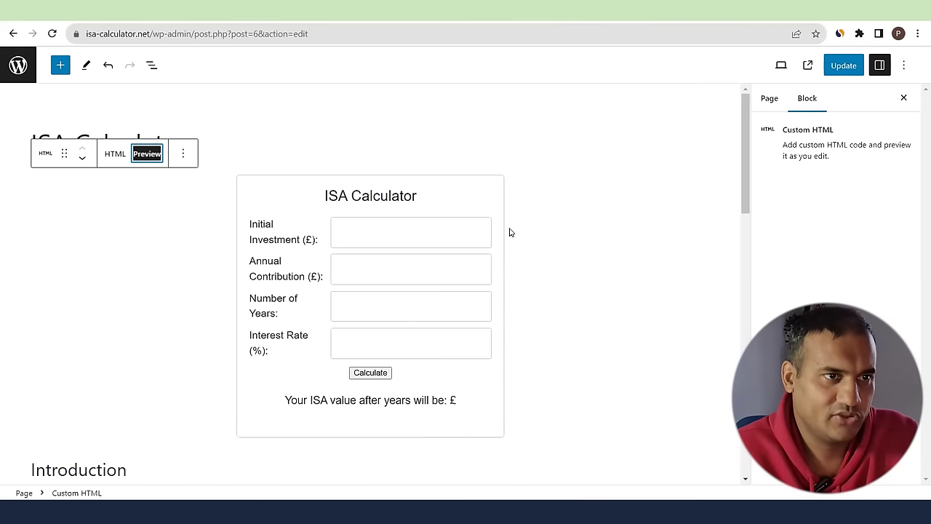
{"action": "left_click", "coordinate": [846, 68]}
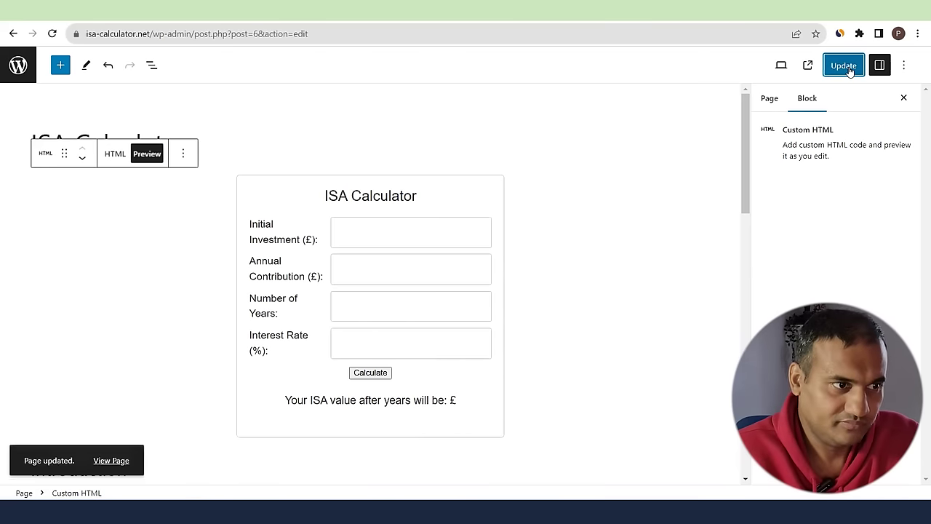
{"action": "left_click", "coordinate": [111, 461]}
{"action": "scroll", "coordinate": [669, 301], "scroll_direction": "down", "scroll_amount": 2}
{"action": "scroll", "coordinate": [670, 301], "scroll_direction": "up", "scroll_amount": 1}
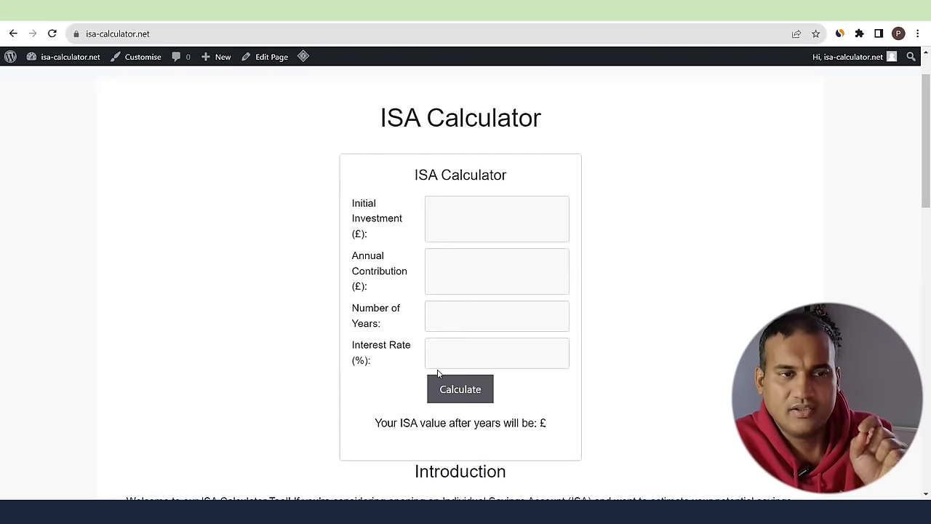
{"action": "scroll", "coordinate": [439, 373], "scroll_direction": "down", "scroll_amount": 1}
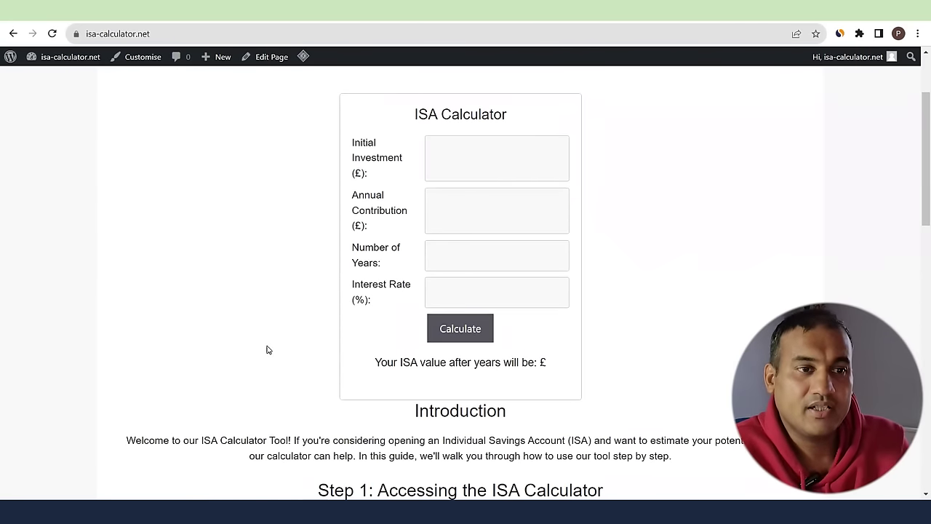
{"action": "scroll", "coordinate": [268, 350], "scroll_direction": "down", "scroll_amount": 2}
{"action": "scroll", "coordinate": [268, 350], "scroll_direction": "up", "scroll_amount": 3}
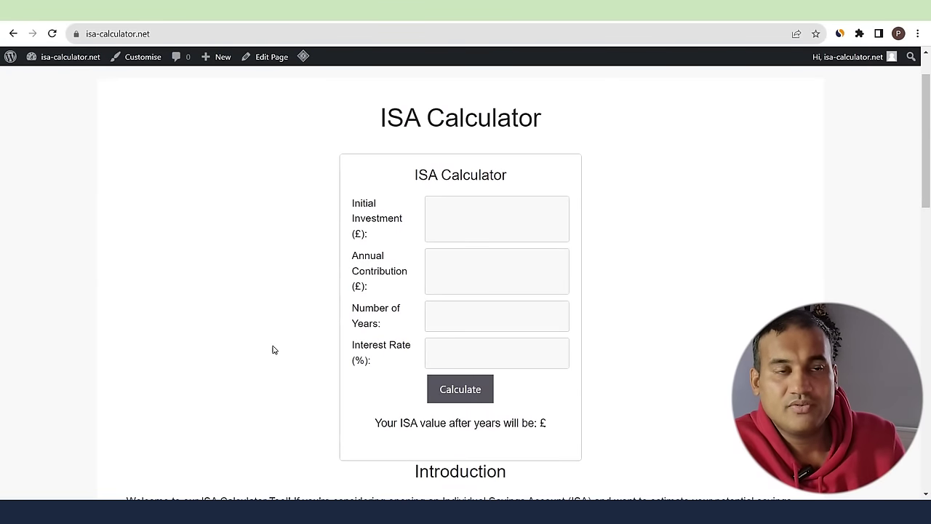
{"action": "scroll", "coordinate": [273, 350], "scroll_direction": "up", "scroll_amount": 1}
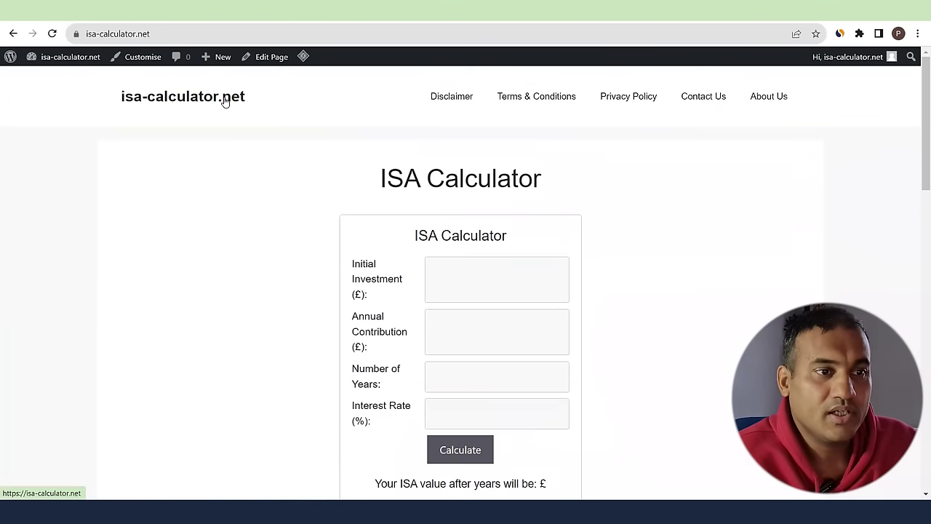
{"action": "scroll", "coordinate": [256, 314], "scroll_direction": "down", "scroll_amount": 13}
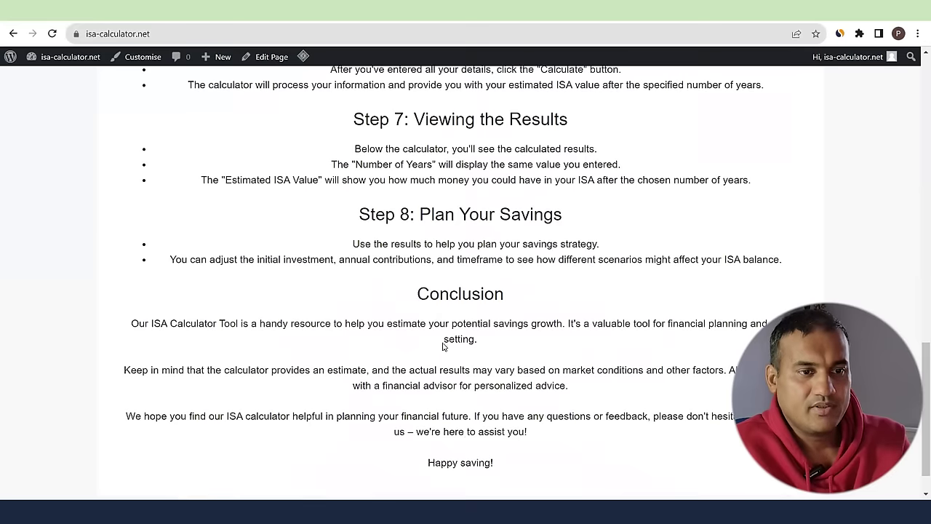
{"action": "scroll", "coordinate": [481, 371], "scroll_direction": "down", "scroll_amount": 1}
{"action": "scroll", "coordinate": [522, 385], "scroll_direction": "up", "scroll_amount": 15}
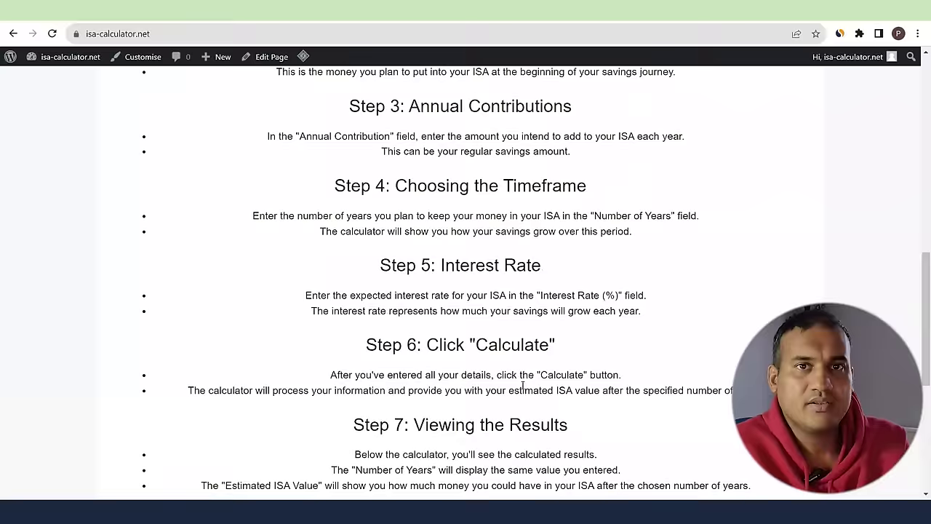
{"action": "scroll", "coordinate": [523, 385], "scroll_direction": "up", "scroll_amount": 1}
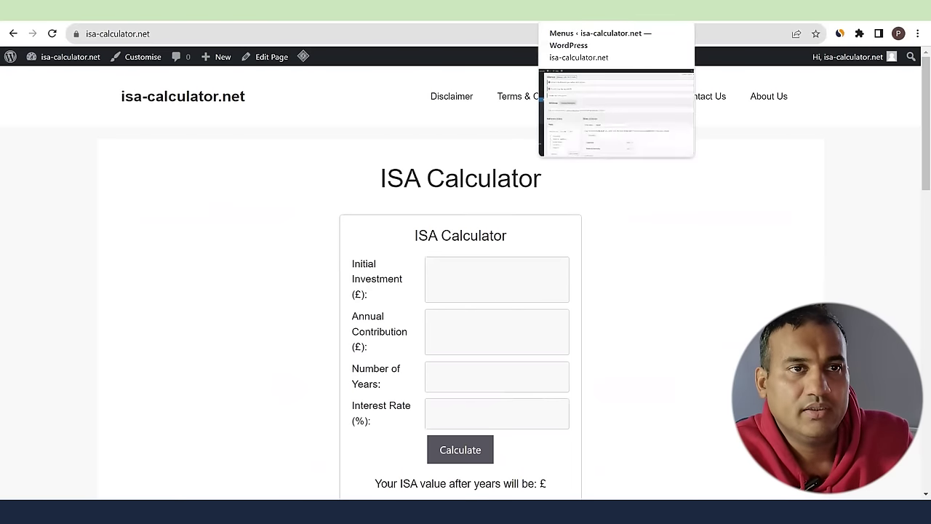
Step: Search plugins for 'rankmath', install and activate Rank Math SEO, and skip the account connection
{"action": "left_click", "coordinate": [615, 10]}
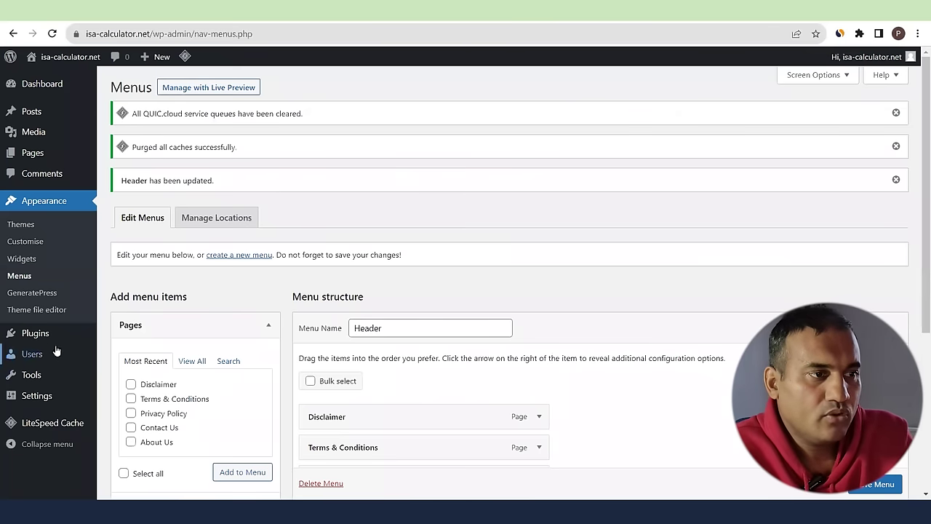
{"action": "mouse_move", "coordinate": [54, 336]}
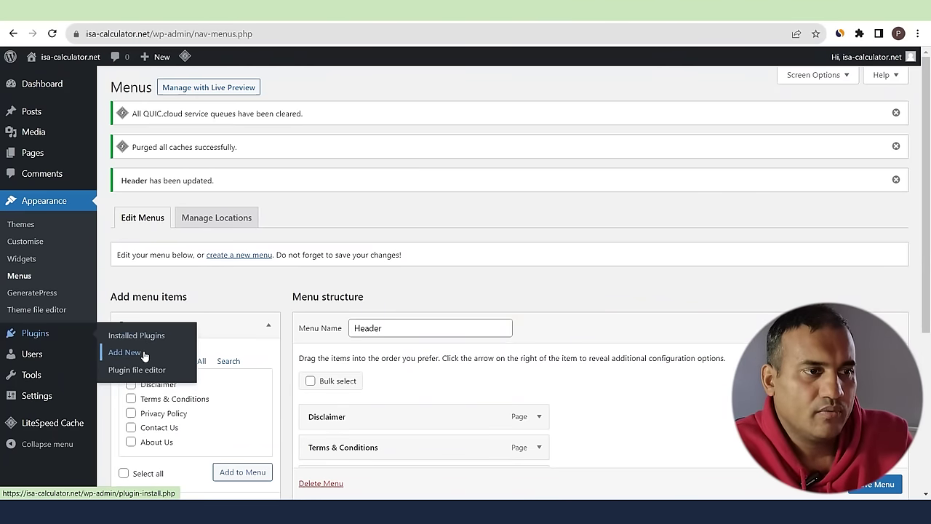
{"action": "left_click", "coordinate": [145, 354]}
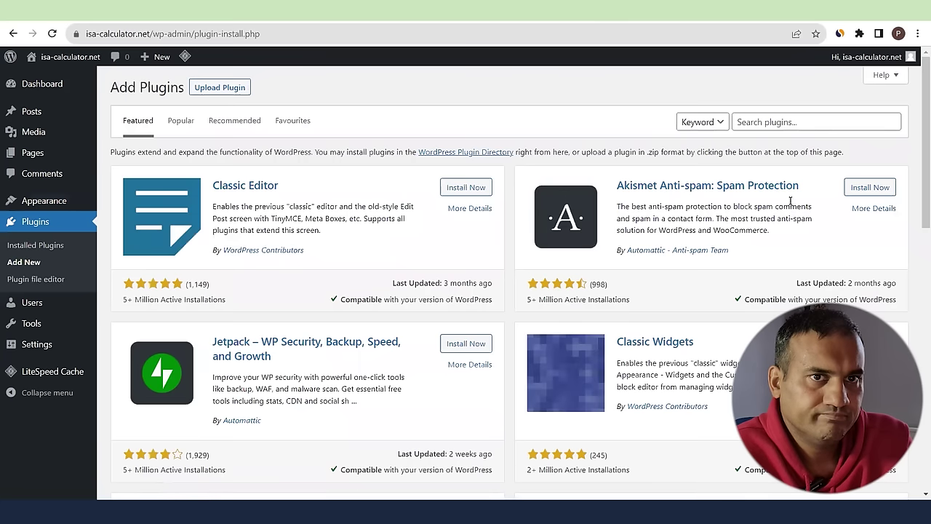
{"action": "left_click", "coordinate": [804, 122]}
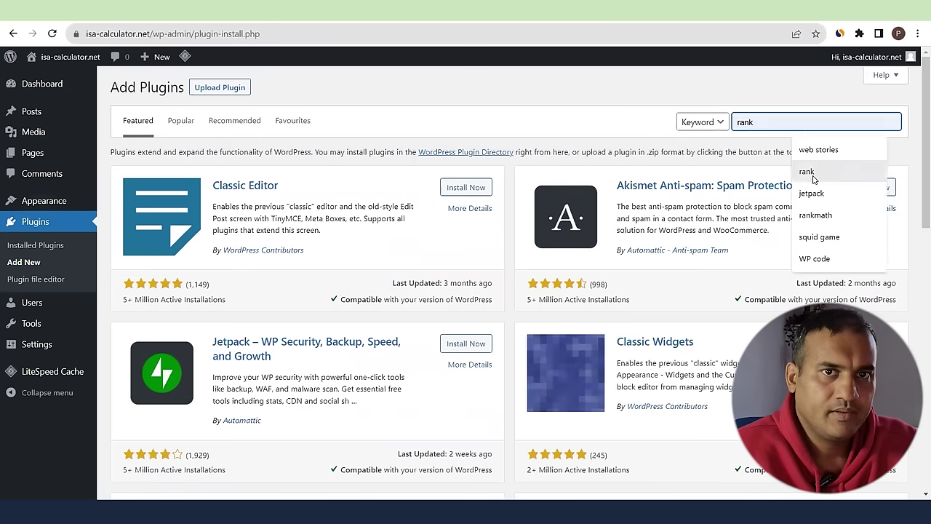
{"action": "type", "text": "rankmath"}
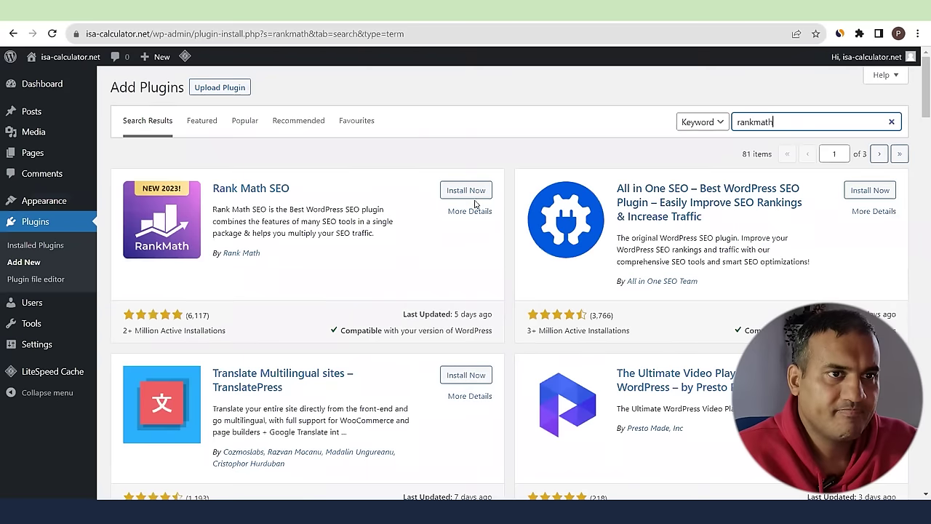
{"action": "left_click", "coordinate": [467, 191]}
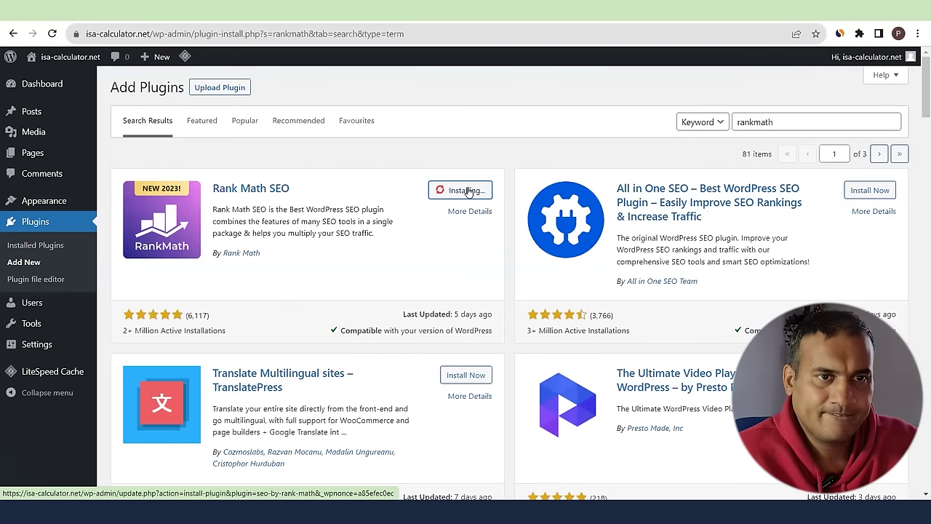
{"action": "left_click", "coordinate": [469, 190]}
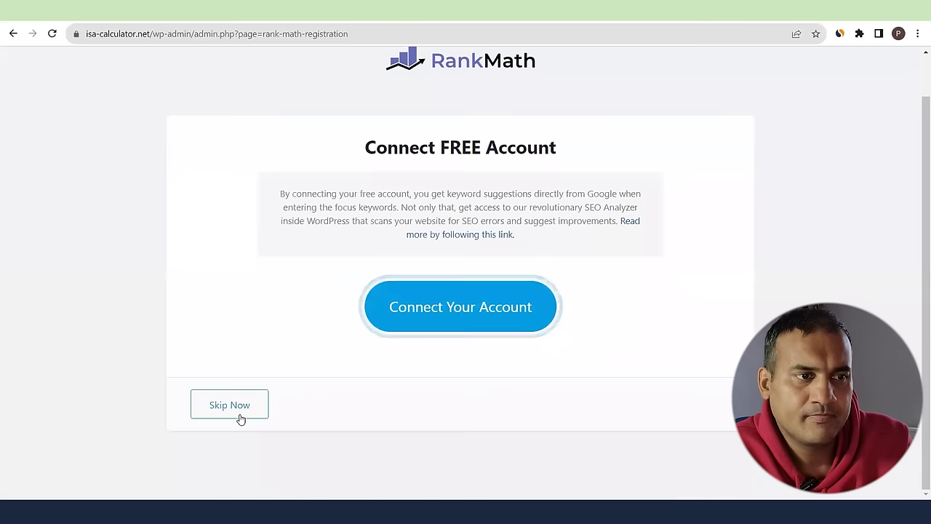
{"action": "left_click", "coordinate": [237, 416]}
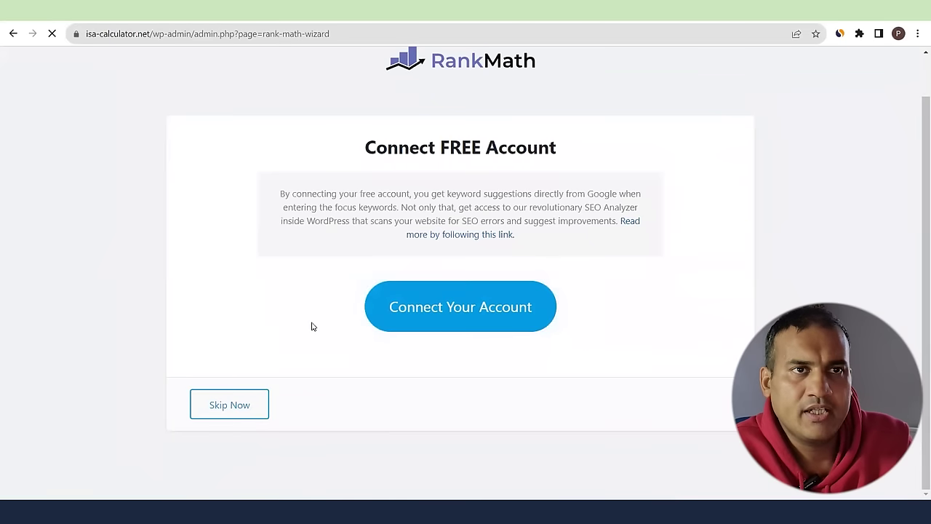
Step: Leave the Rank Math wizard and open the ISA Calculator page in the editor
{"action": "scroll", "coordinate": [312, 322], "scroll_direction": "down", "scroll_amount": 3}
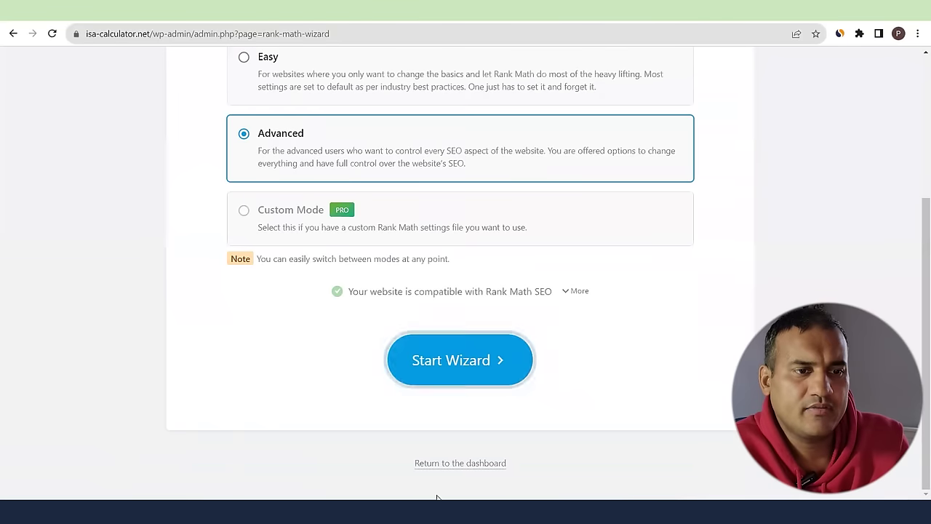
{"action": "left_click", "coordinate": [471, 464]}
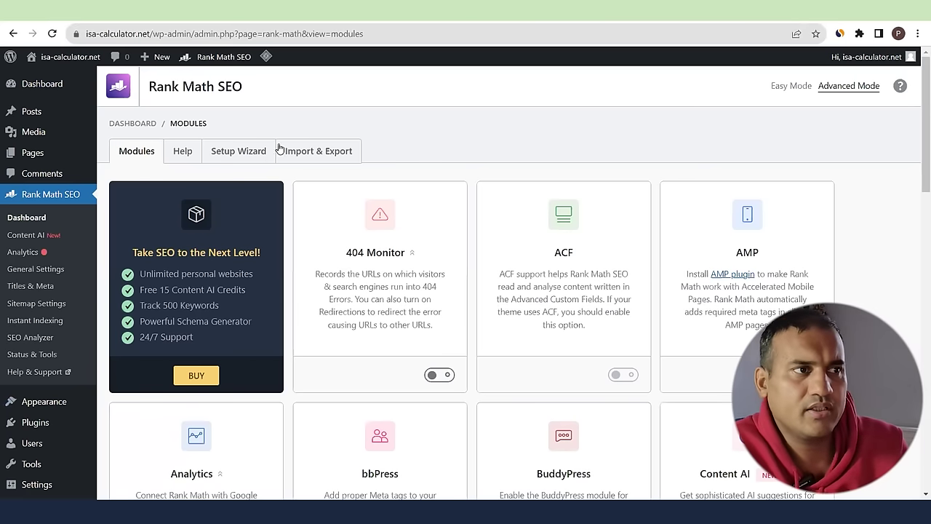
{"action": "mouse_move", "coordinate": [50, 157]}
{"action": "left_click", "coordinate": [128, 159]}
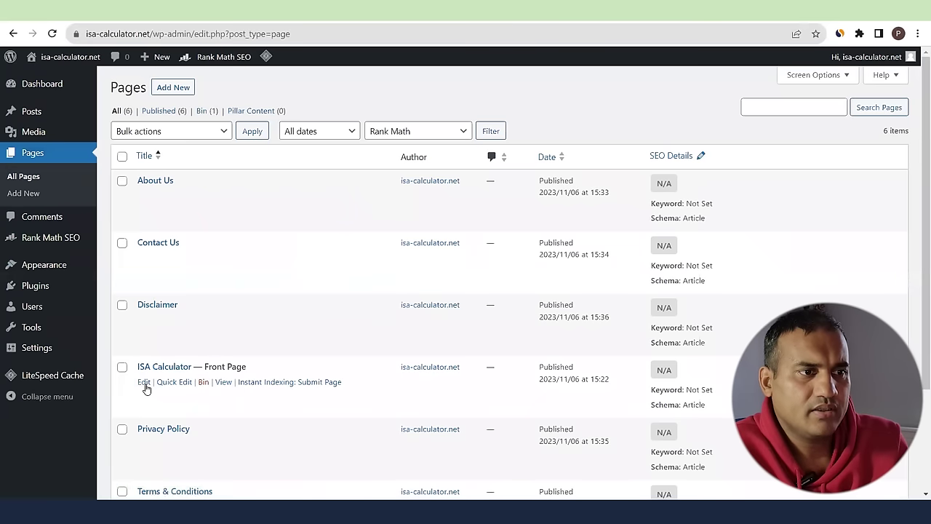
{"action": "left_click", "coordinate": [144, 384]}
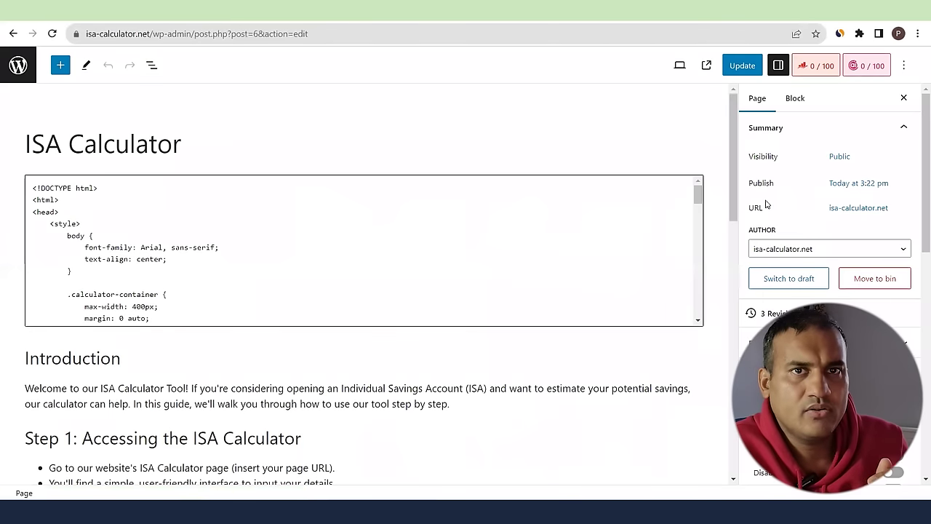
Step: Set 'ISA calculator' as the page's Rank Math focus keyword and open the snippet editor
{"action": "left_click", "coordinate": [813, 65]}
{"action": "left_click", "coordinate": [790, 305]}
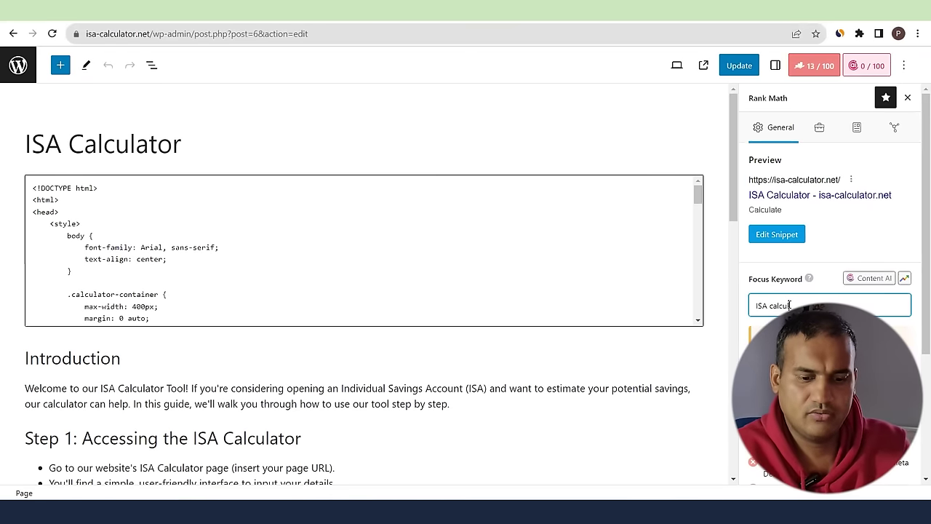
{"action": "type", "text": "ISA calculator"}
{"action": "key", "text": "Return"}
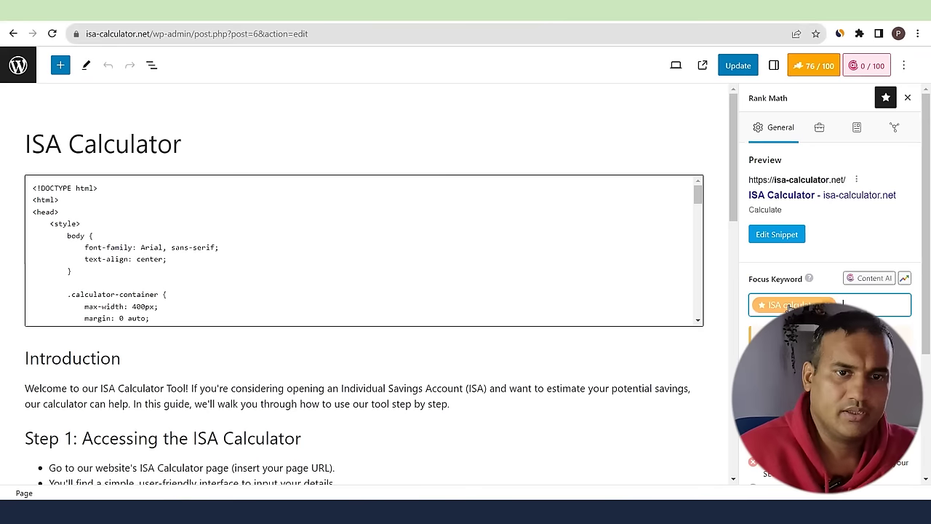
{"action": "scroll", "coordinate": [830, 291], "scroll_direction": "down", "scroll_amount": 2}
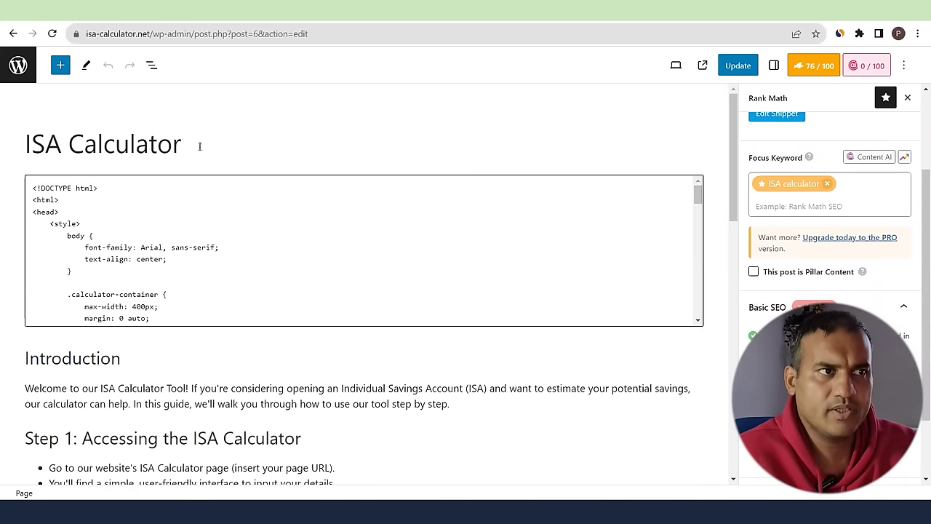
{"action": "scroll", "coordinate": [751, 240], "scroll_direction": "up", "scroll_amount": 2}
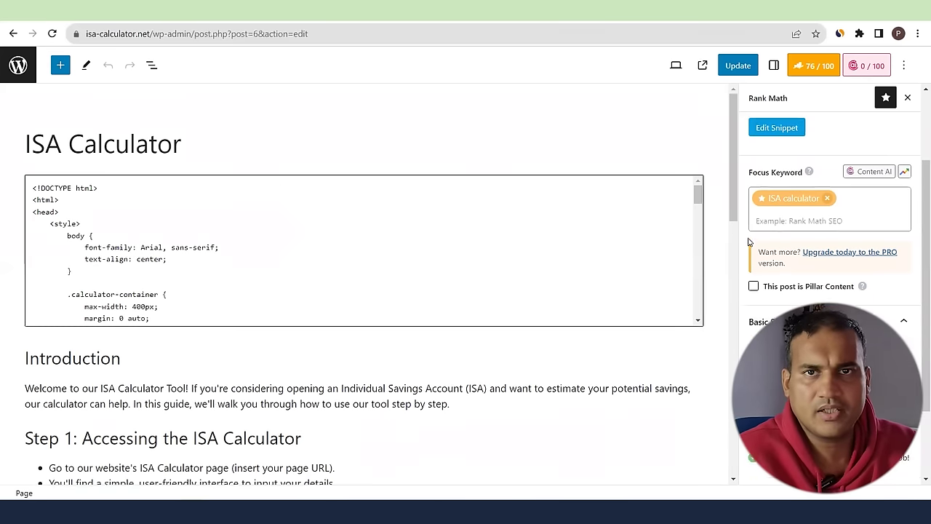
{"action": "left_click", "coordinate": [776, 234]}
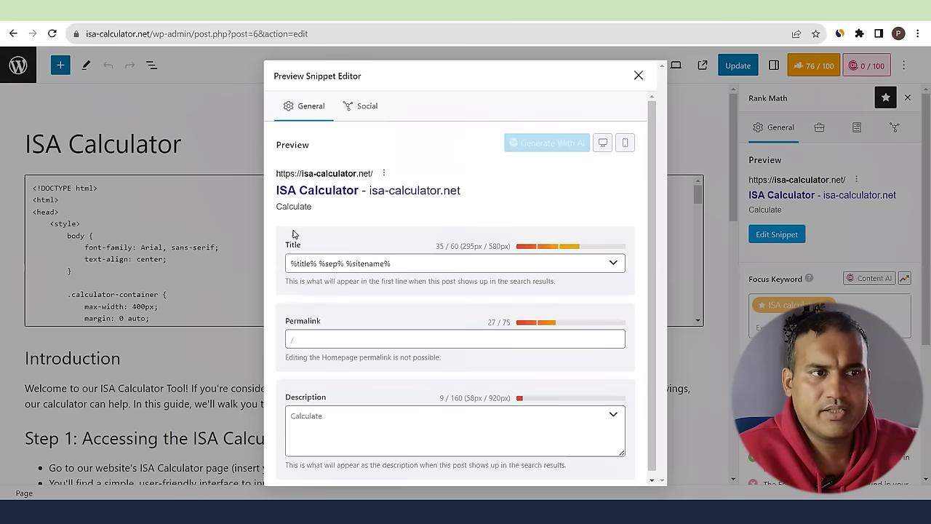
Step: Try a 'Free ISA' draft in the description field, clear it, and switch to ChatGPT
{"action": "scroll", "coordinate": [344, 391], "scroll_direction": "down", "scroll_amount": 1}
{"action": "left_click", "coordinate": [348, 416]}
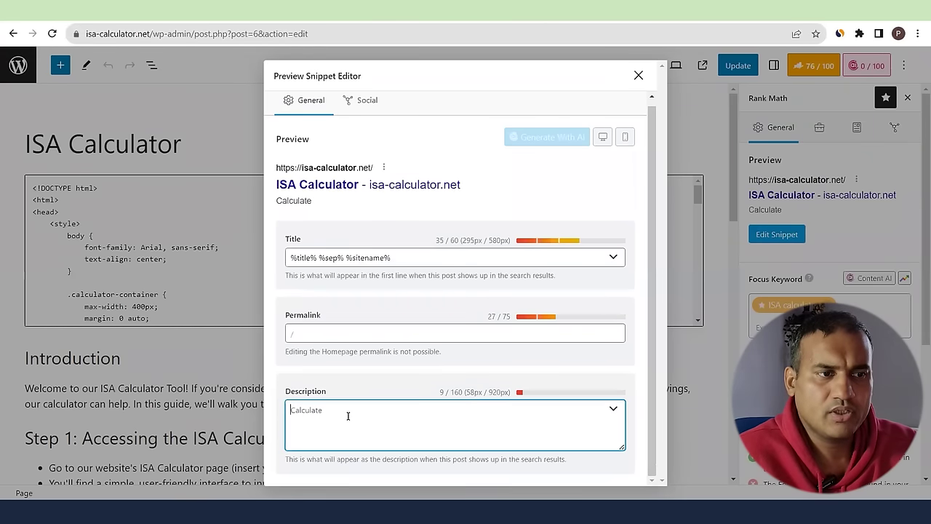
{"action": "type", "text": "ISA"}
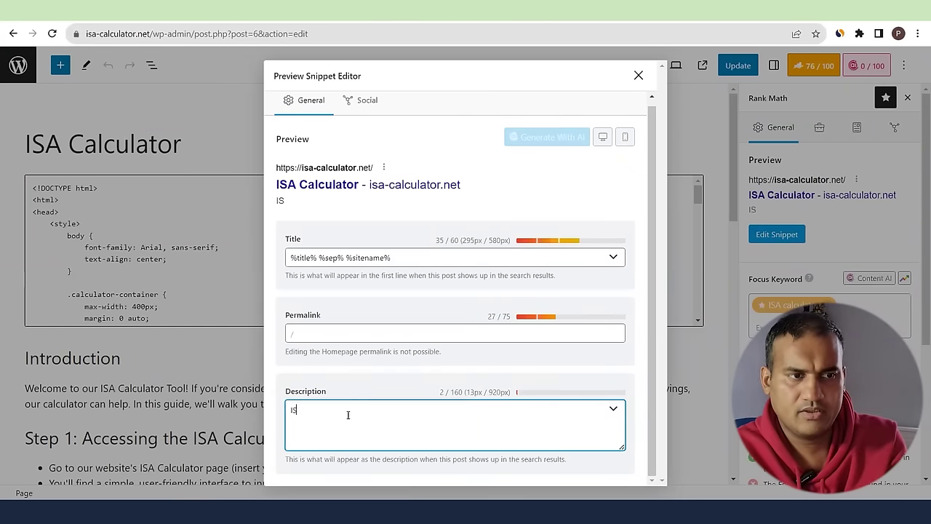
{"action": "key", "text": "BackSpace"}
{"action": "key", "text": "BackSpace"}
{"action": "key", "text": "BackSpace"}
{"action": "type", "text": "Free ISA"}
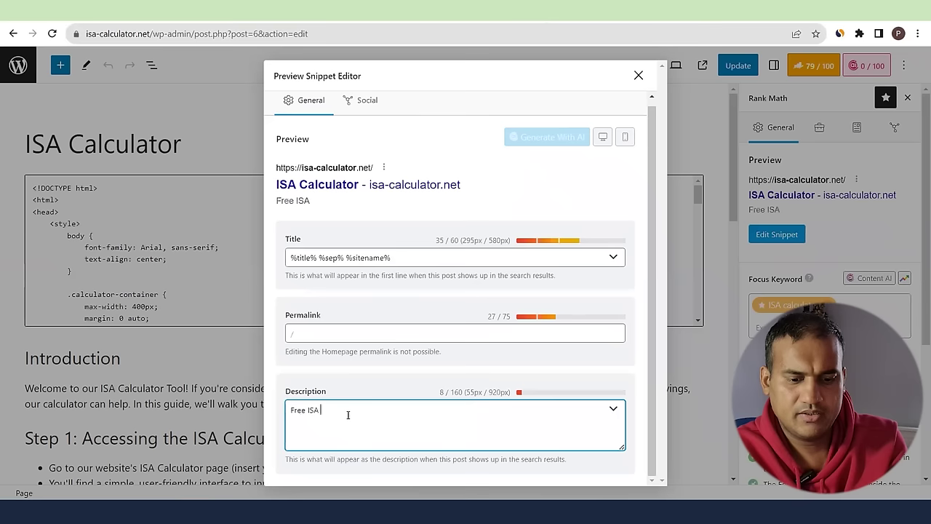
{"action": "key", "text": "BackSpace"}
{"action": "key", "text": "BackSpace"}
{"action": "key", "text": "BackSpace"}
{"action": "key", "text": "BackSpace"}
{"action": "key", "text": "BackSpace"}
{"action": "key", "text": "BackSpace"}
{"action": "key", "text": "BackSpace"}
{"action": "key", "text": "BackSpace"}
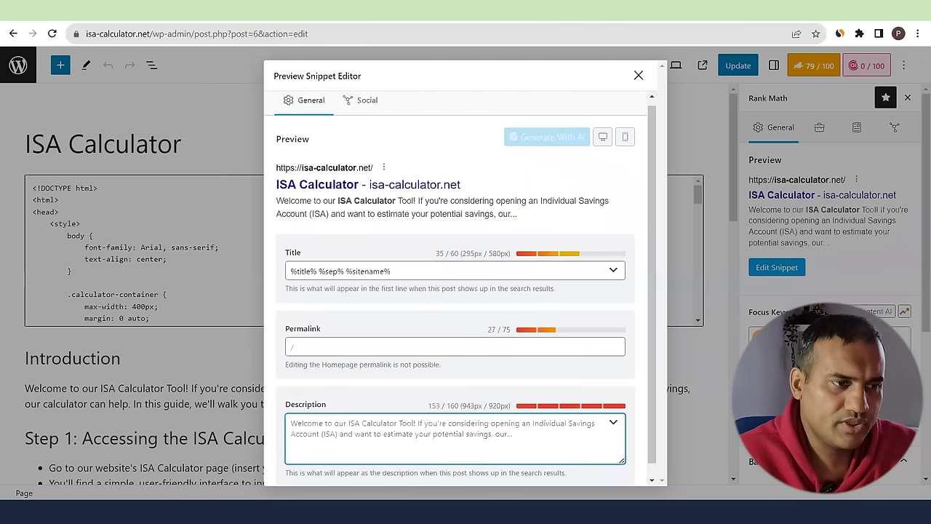
{"action": "key", "text": "alt+Tab"}
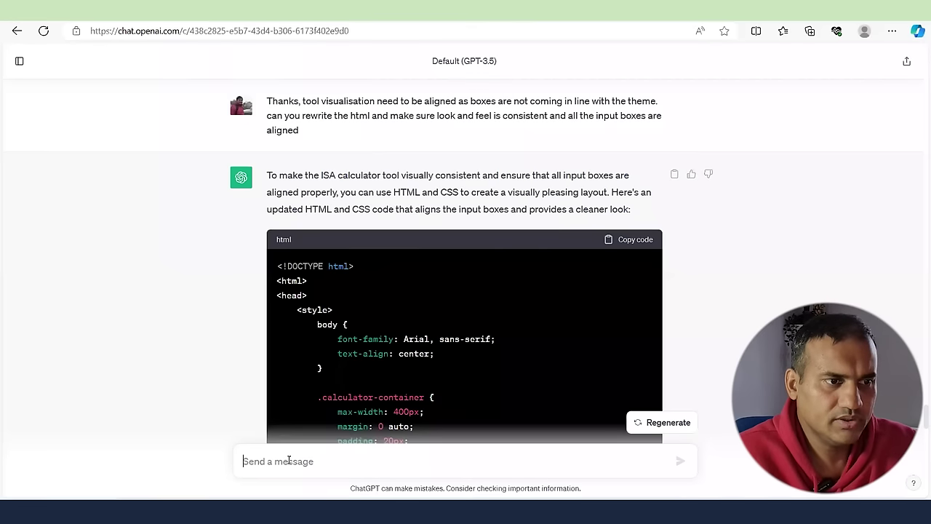
Step: Ask ChatGPT for a meta description with focus keyword 'ISA calculator' and copy the reply
{"action": "left_click", "coordinate": [289, 461]}
{"action": "type", "text": "Please c"}
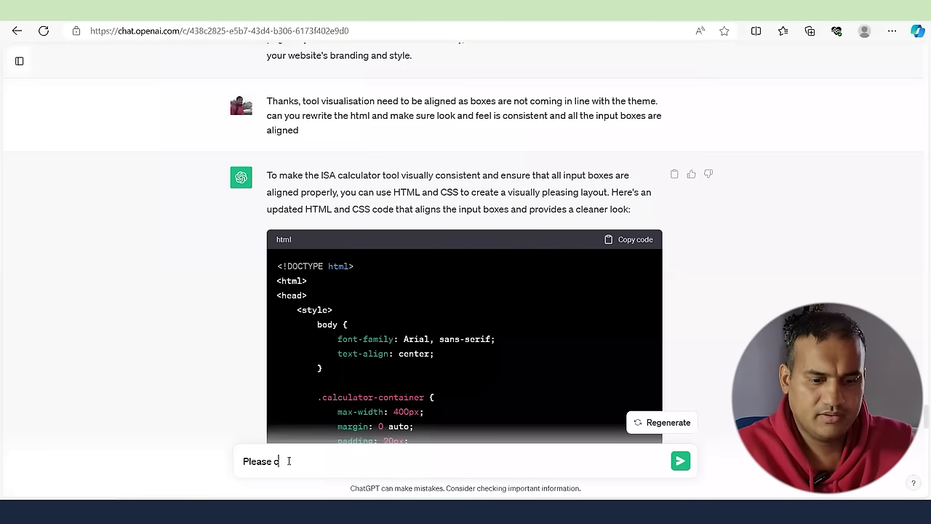
{"action": "type", "text": "reate a meta descript"}
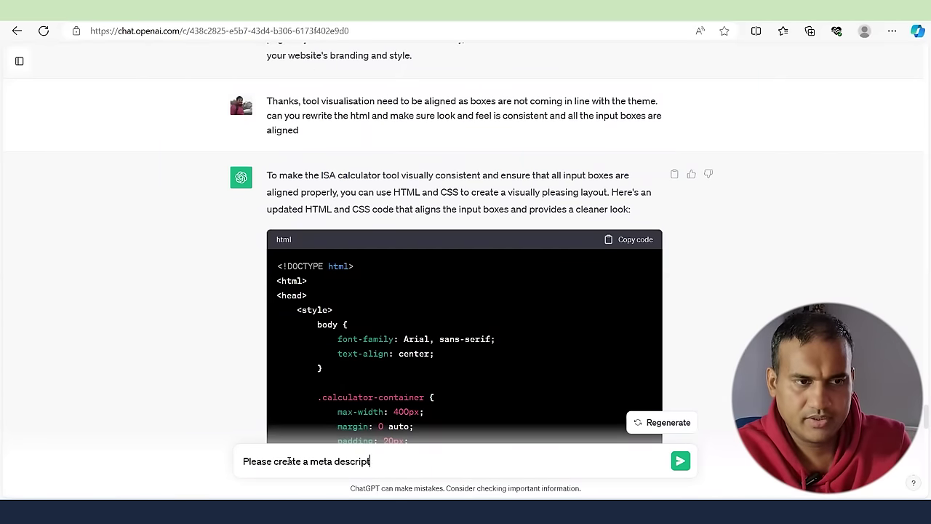
{"action": "type", "text": "ion with focus keyword ISA calcu"}
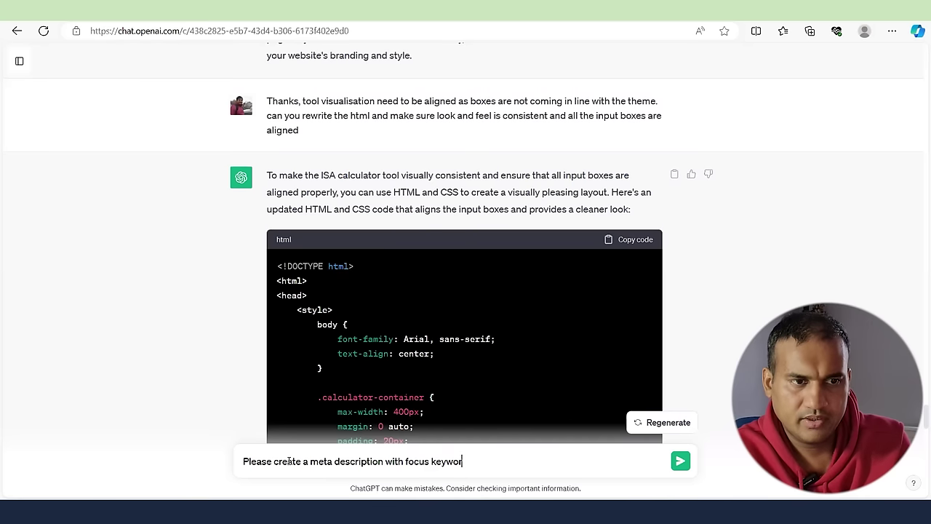
{"action": "type", "text": "lator"}
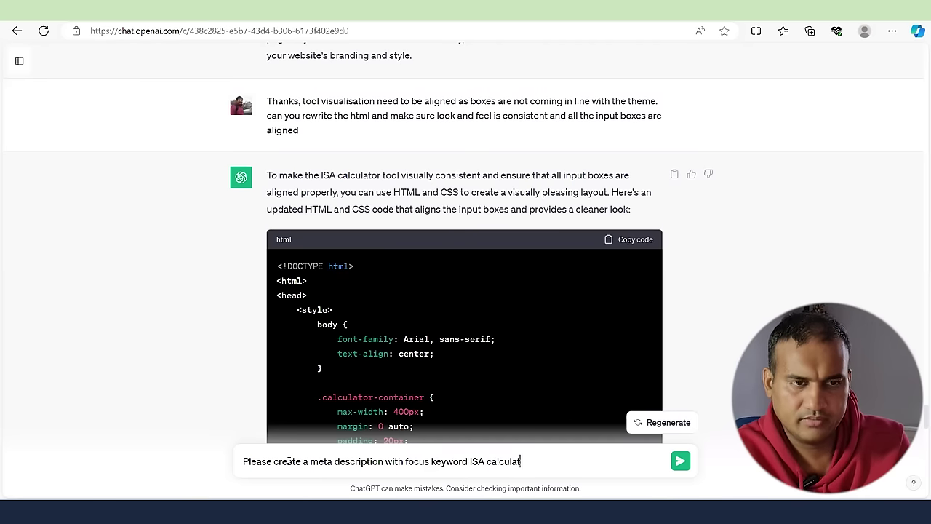
{"action": "key", "text": "Return"}
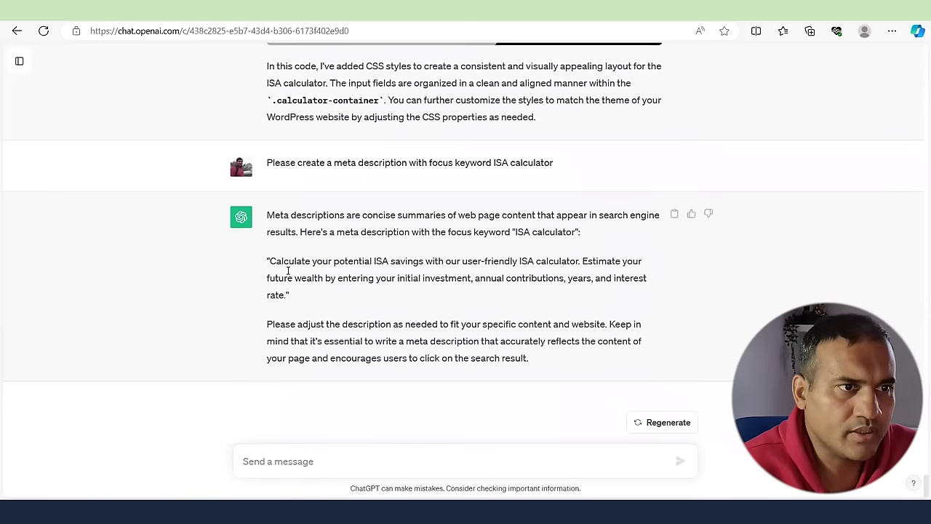
{"action": "left_click_drag", "start_coordinate": [271, 270], "coordinate": [350, 315]}
{"action": "key", "text": "ctrl+c"}
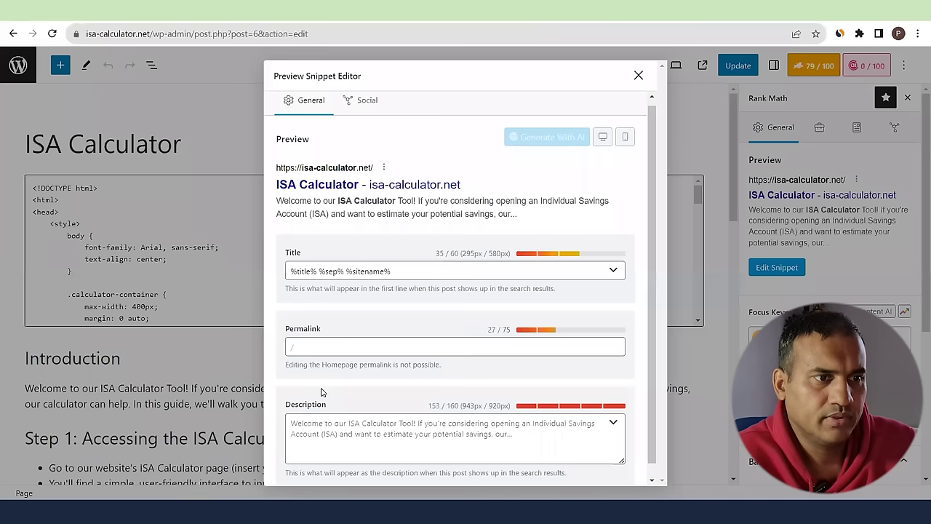
{"action": "left_click", "coordinate": [357, 435]}
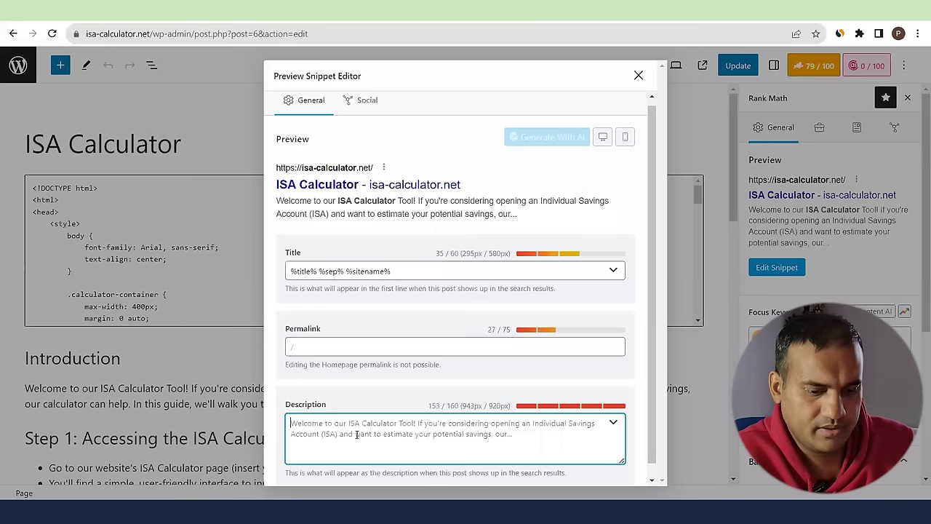
Step: Paste the ChatGPT meta description into the snippet and close the snippet editor
{"action": "key", "text": "ctrl+v"}
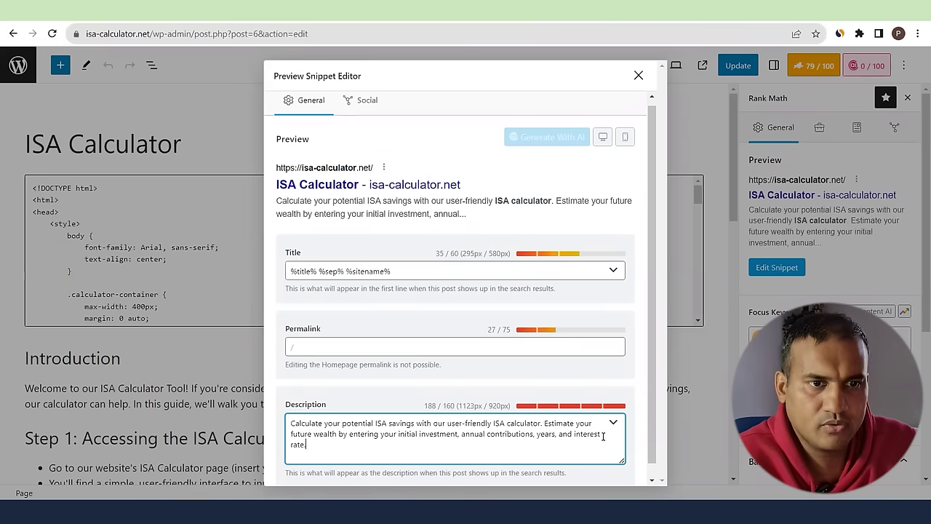
{"action": "scroll", "coordinate": [625, 306], "scroll_direction": "down", "scroll_amount": 1}
{"action": "left_click", "coordinate": [563, 133]}
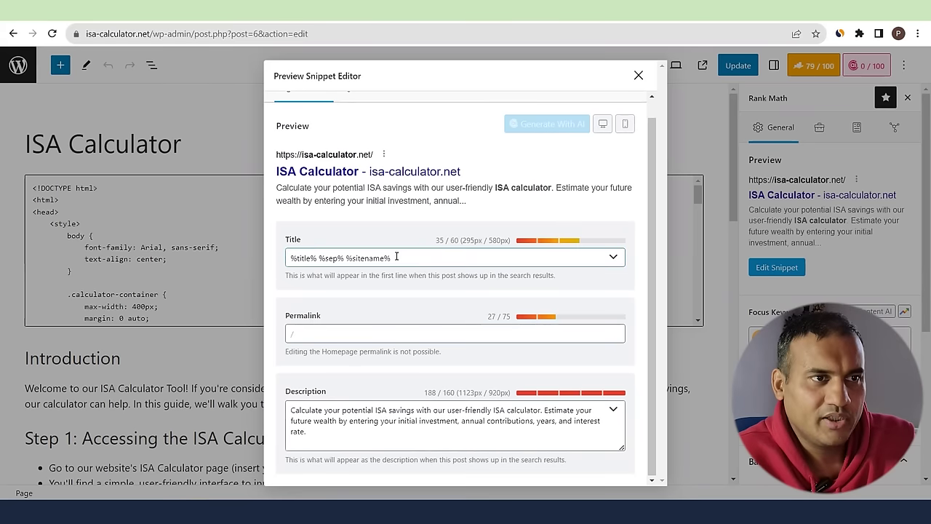
{"action": "scroll", "coordinate": [419, 234], "scroll_direction": "up", "scroll_amount": 1}
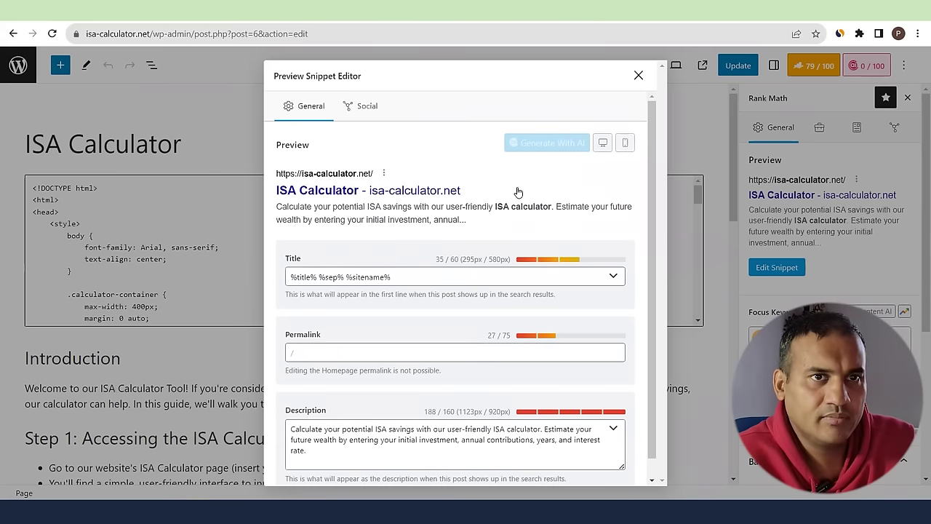
{"action": "left_click", "coordinate": [638, 76]}
Step: Review Rank Math's Basic SEO and Additional checks, now scoring 79/100
{"action": "scroll", "coordinate": [830, 291], "scroll_direction": "down", "scroll_amount": 3}
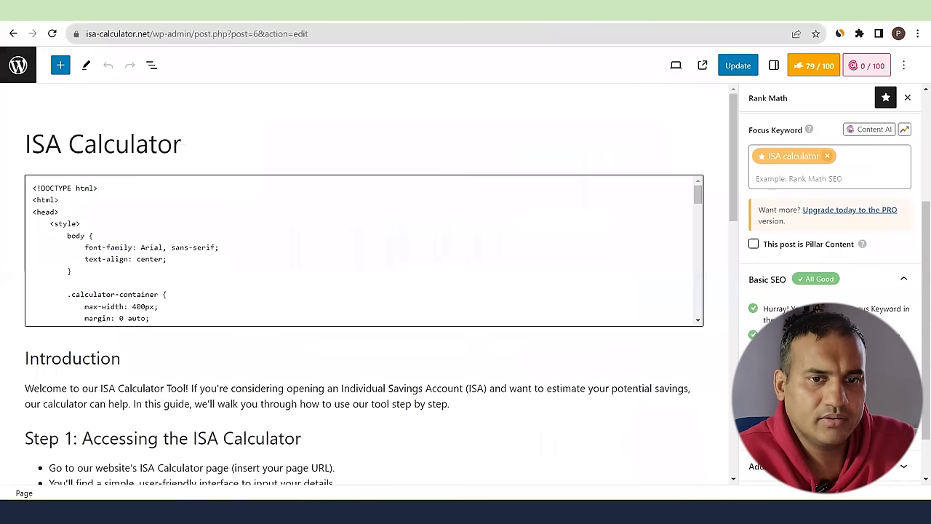
{"action": "scroll", "coordinate": [829, 291], "scroll_direction": "down", "scroll_amount": 1}
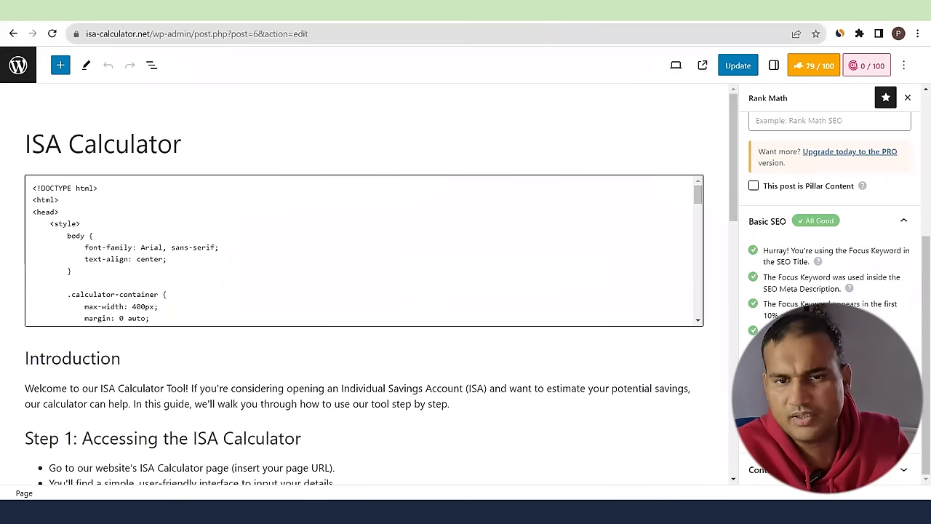
{"action": "scroll", "coordinate": [830, 291], "scroll_direction": "down", "scroll_amount": 2}
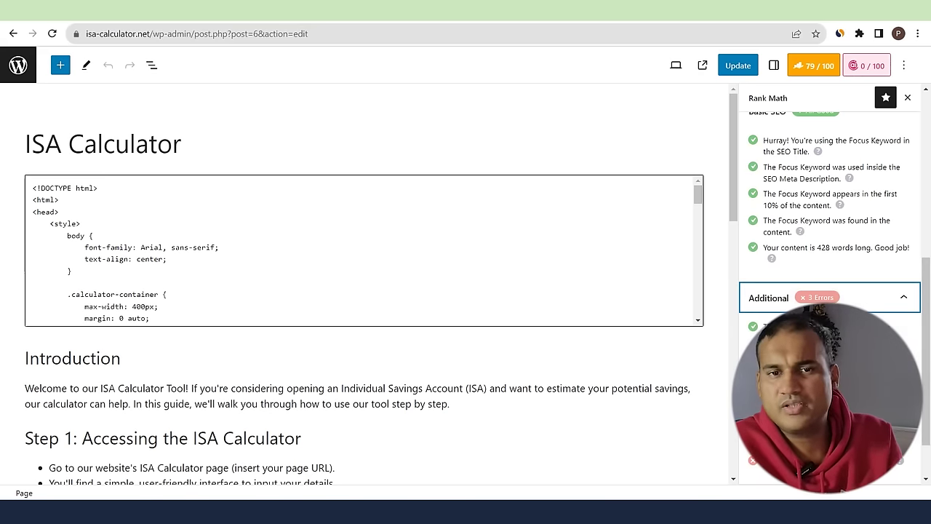
{"action": "scroll", "coordinate": [829, 218], "scroll_direction": "down", "scroll_amount": 1}
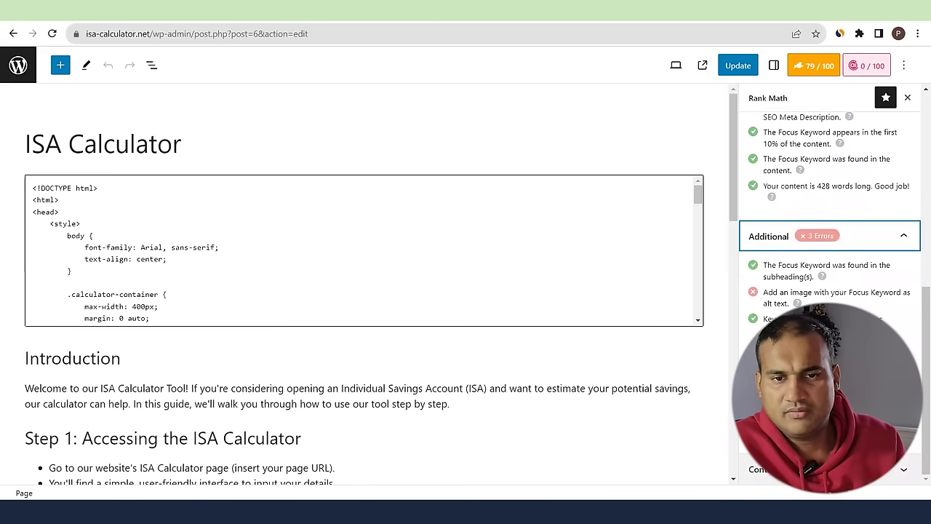
{"action": "scroll", "coordinate": [829, 291], "scroll_direction": "down", "scroll_amount": 1}
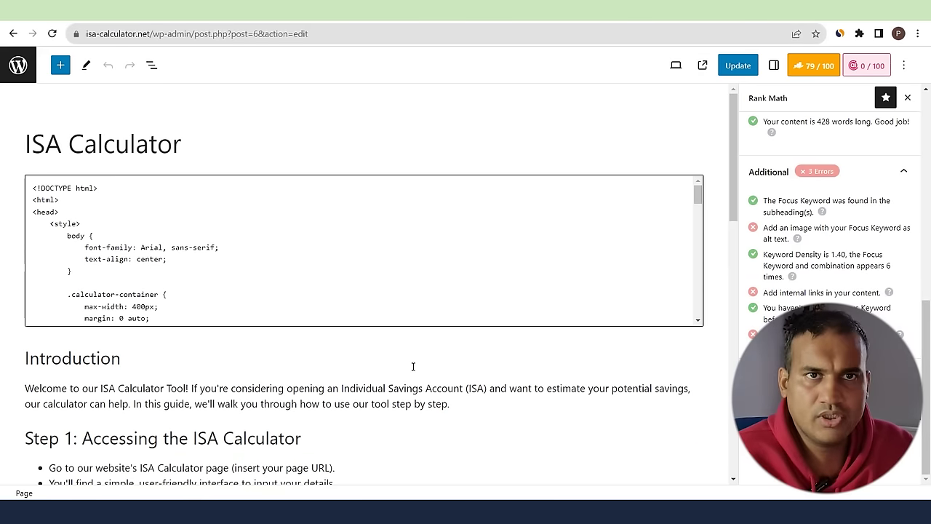
Step: Update the ISA Calculator page and search the plugin directory for Site Kit
{"action": "left_click", "coordinate": [737, 66]}
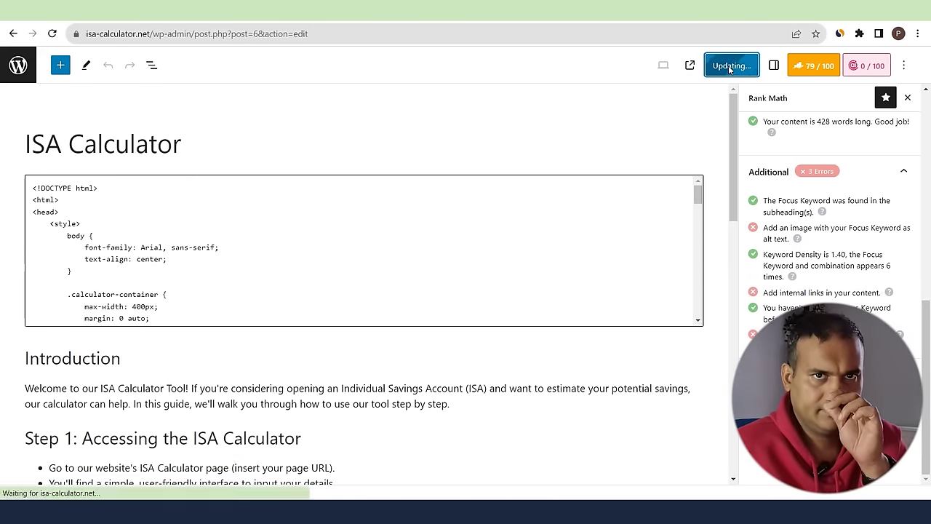
{"action": "mouse_move", "coordinate": [80, 286]}
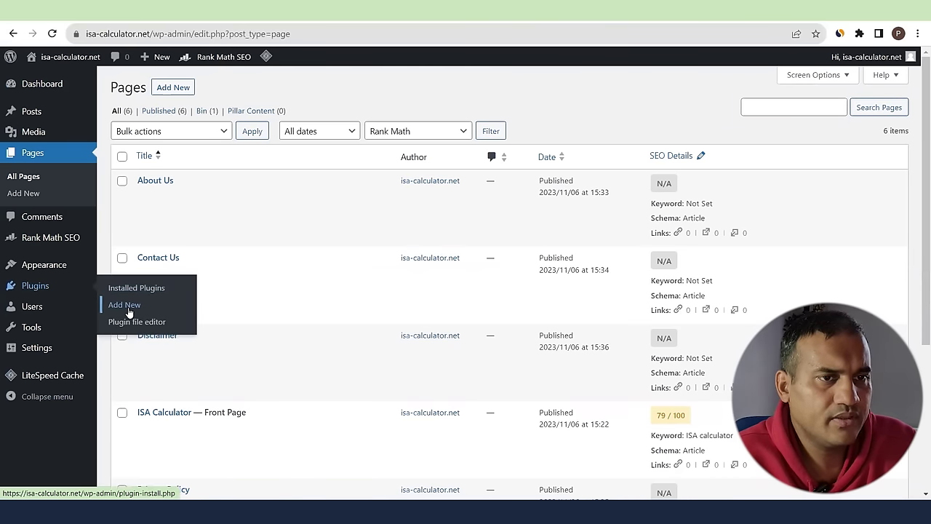
{"action": "left_click", "coordinate": [128, 312]}
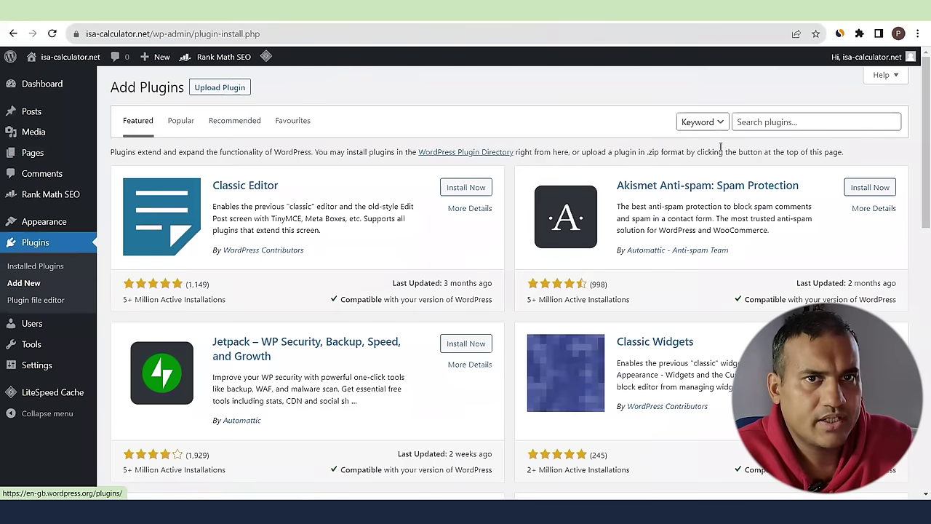
{"action": "left_click", "coordinate": [762, 123]}
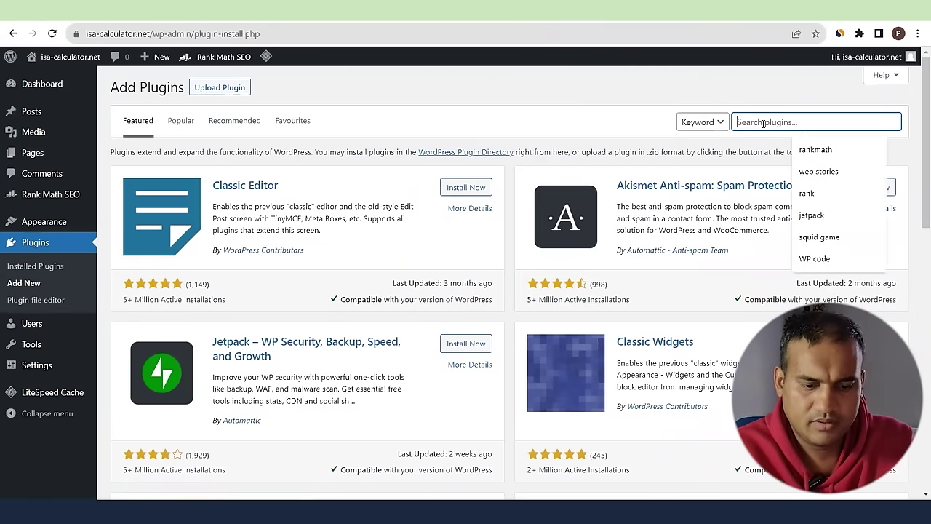
{"action": "type", "text": "sitkit"}
{"action": "left_click", "coordinate": [762, 122]}
{"action": "type", "text": "e kit"}
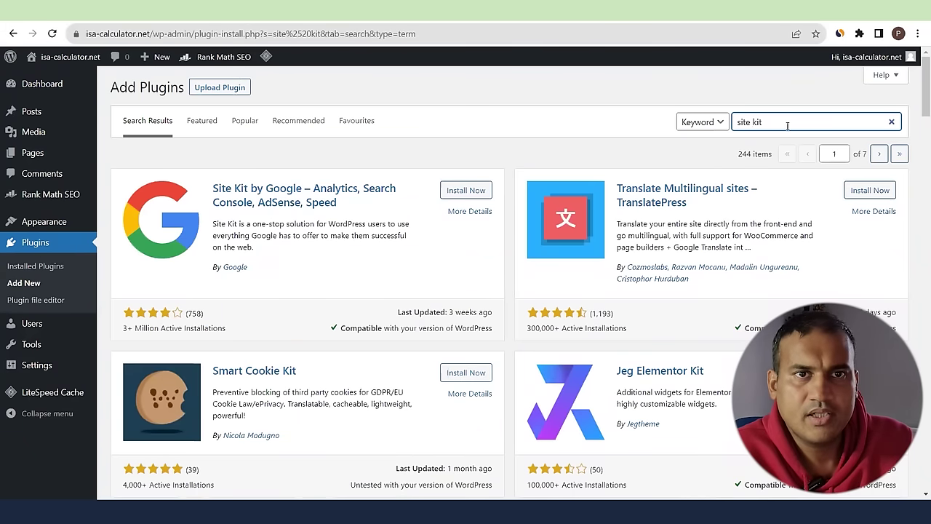
Step: Install and activate Site Kit by Google, checking its notice on the Plugins list
{"action": "left_click", "coordinate": [467, 192]}
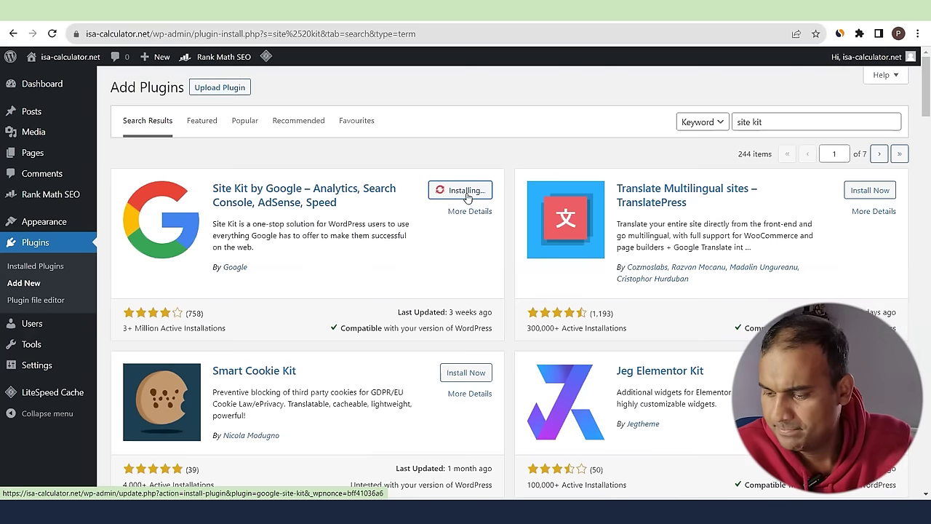
{"action": "left_click", "coordinate": [468, 193]}
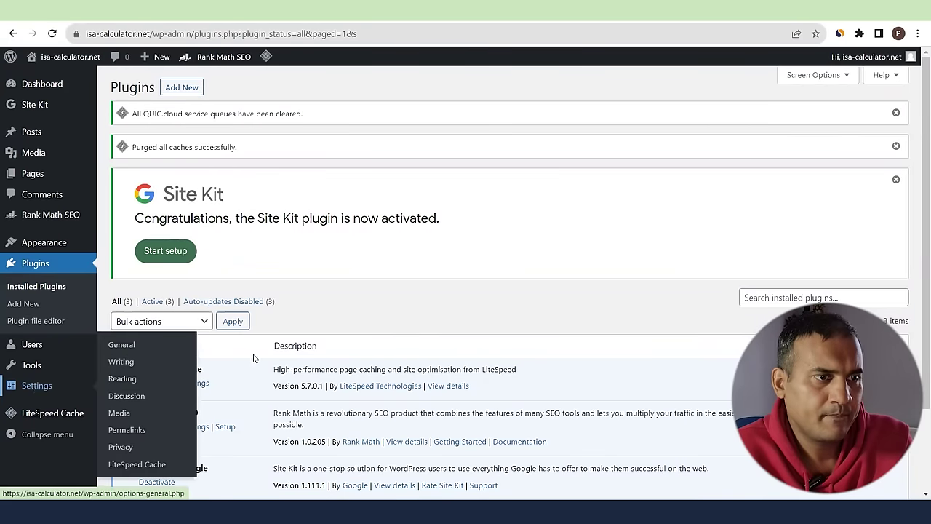
{"action": "scroll", "coordinate": [254, 358], "scroll_direction": "down", "scroll_amount": 2}
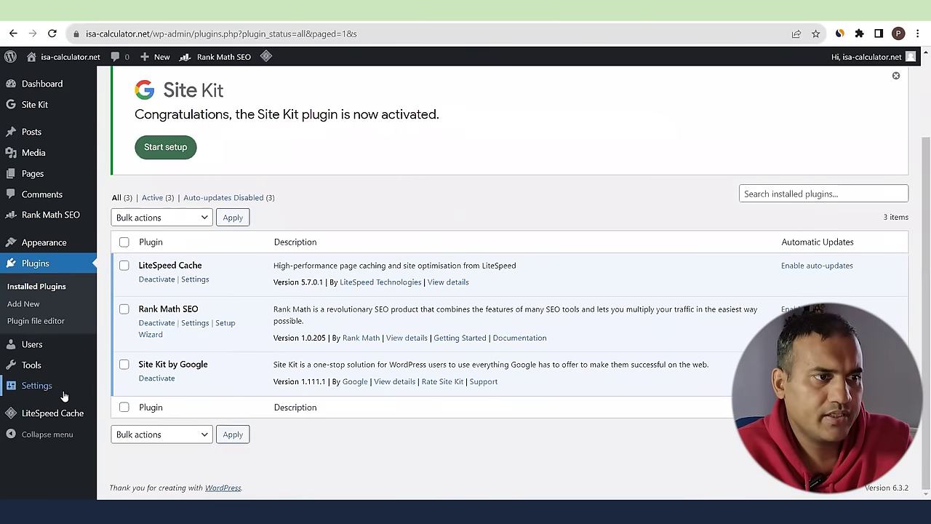
{"action": "mouse_move", "coordinate": [58, 396]}
{"action": "scroll", "coordinate": [59, 396], "scroll_direction": "up", "scroll_amount": 2}
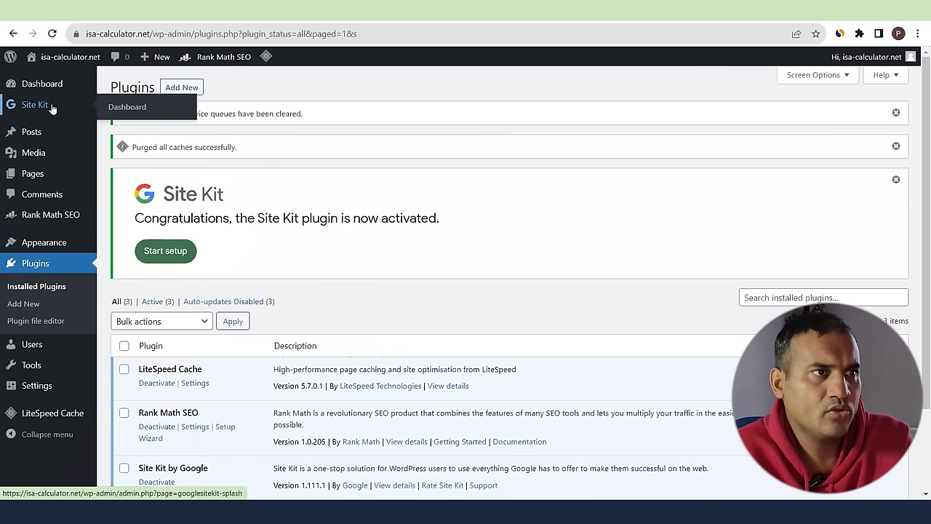
Step: Sign in to Site Kit with Google, grant account access, and verify ownership of isa-calculator.net
{"action": "left_click", "coordinate": [146, 109]}
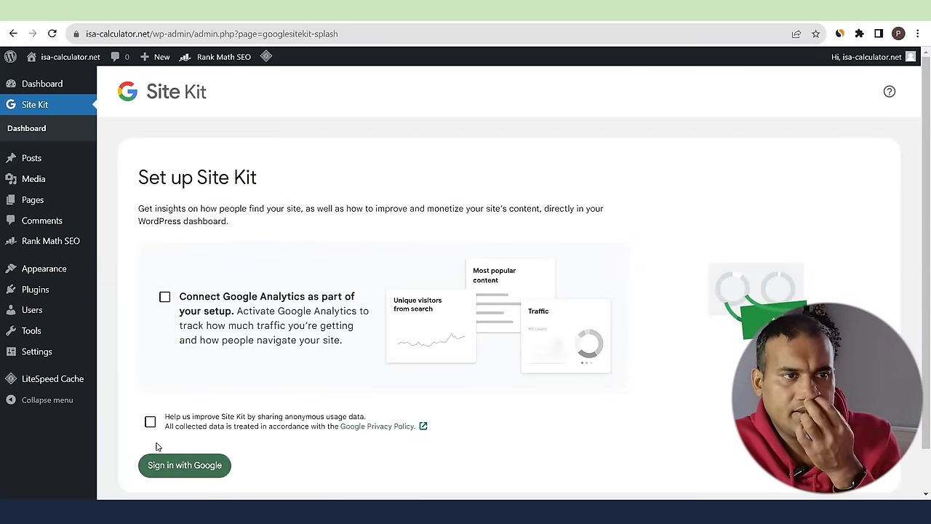
{"action": "scroll", "coordinate": [174, 429], "scroll_direction": "down", "scroll_amount": 1}
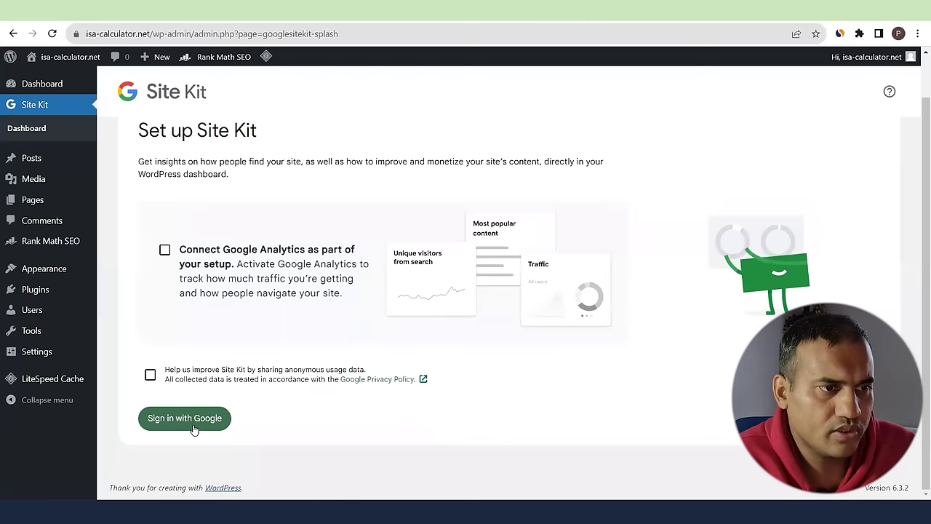
{"action": "left_click", "coordinate": [193, 428]}
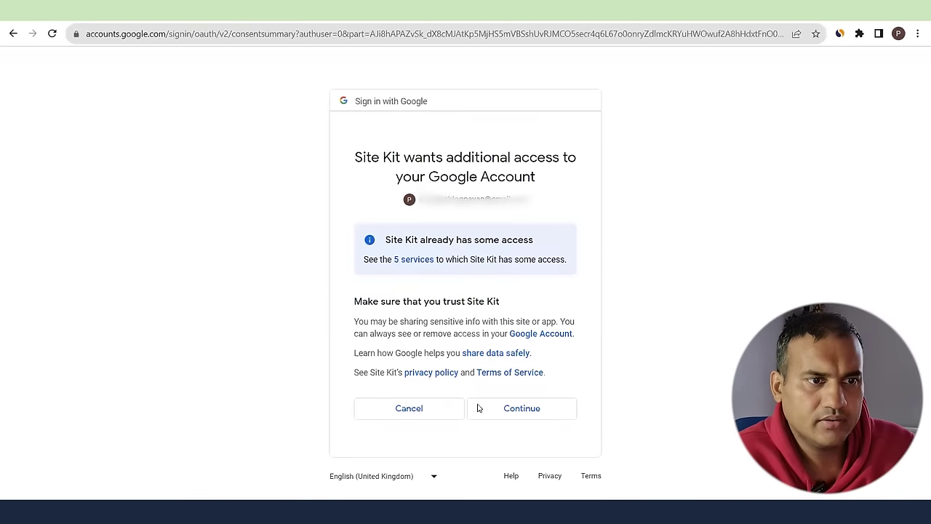
{"action": "left_click", "coordinate": [513, 416]}
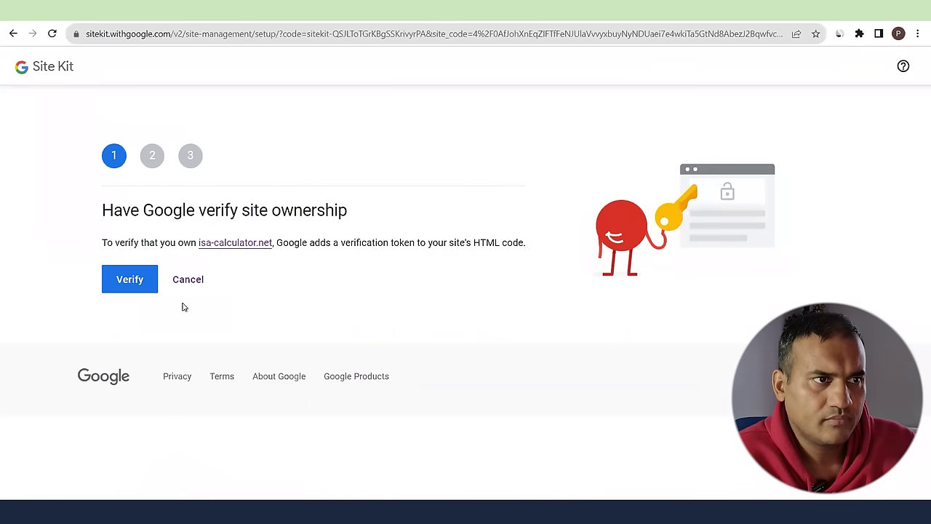
{"action": "left_click", "coordinate": [138, 290]}
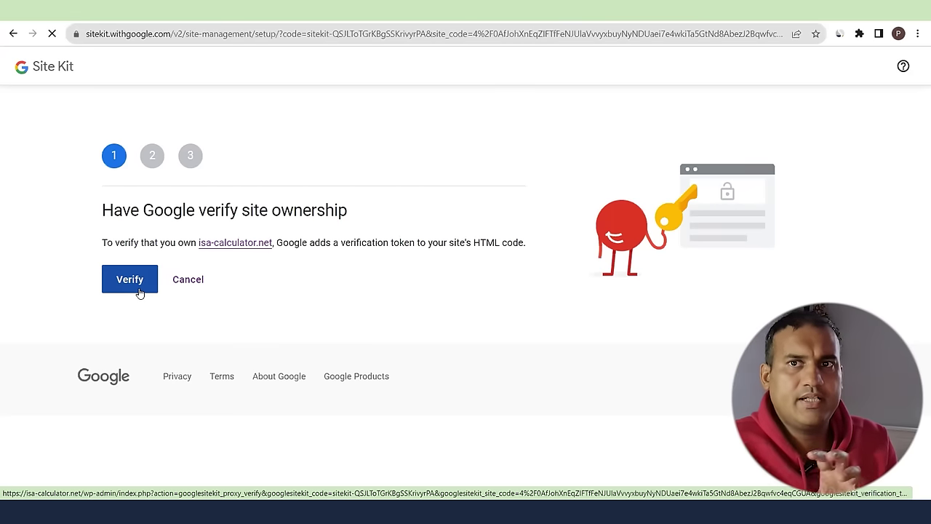
Step: Approve permissions, connect isa-calculator.net to Search Console, and finish on the Site Kit dashboard
{"action": "left_click", "coordinate": [134, 296]}
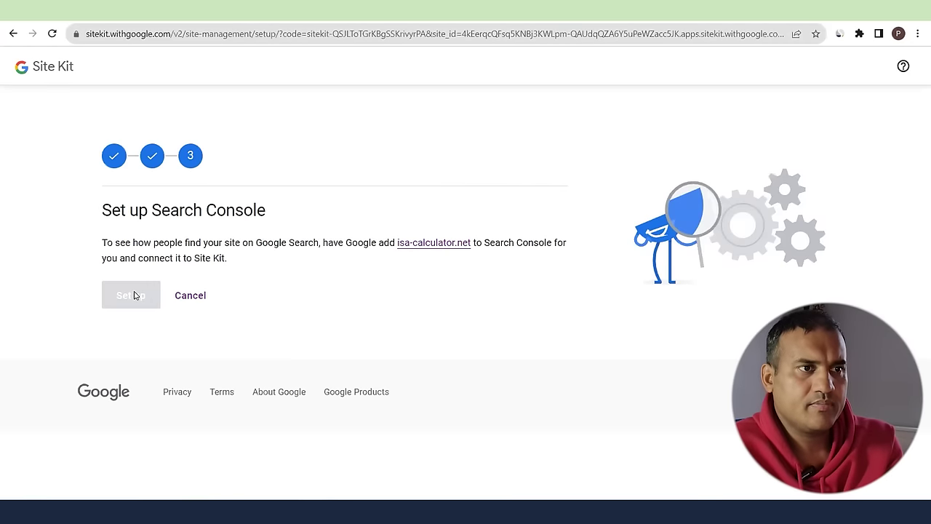
{"action": "left_click", "coordinate": [134, 295]}
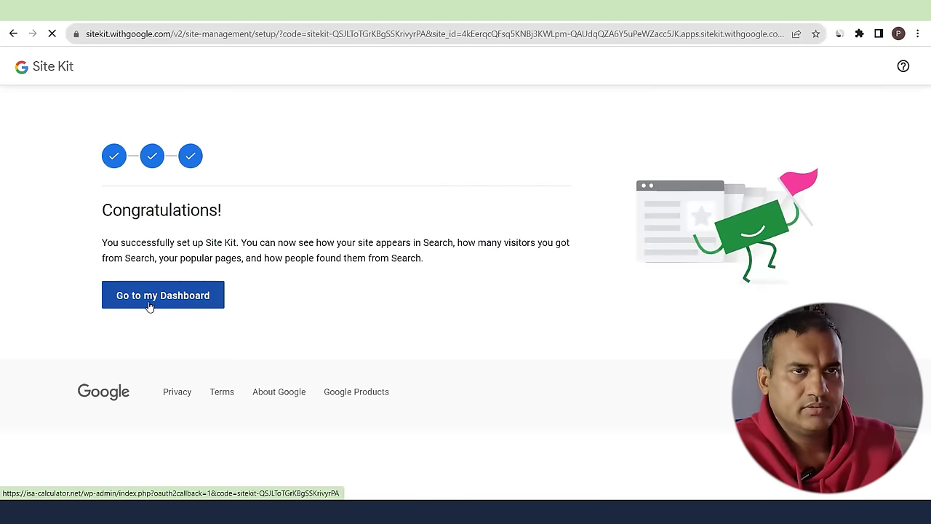
{"action": "left_click", "coordinate": [149, 306]}
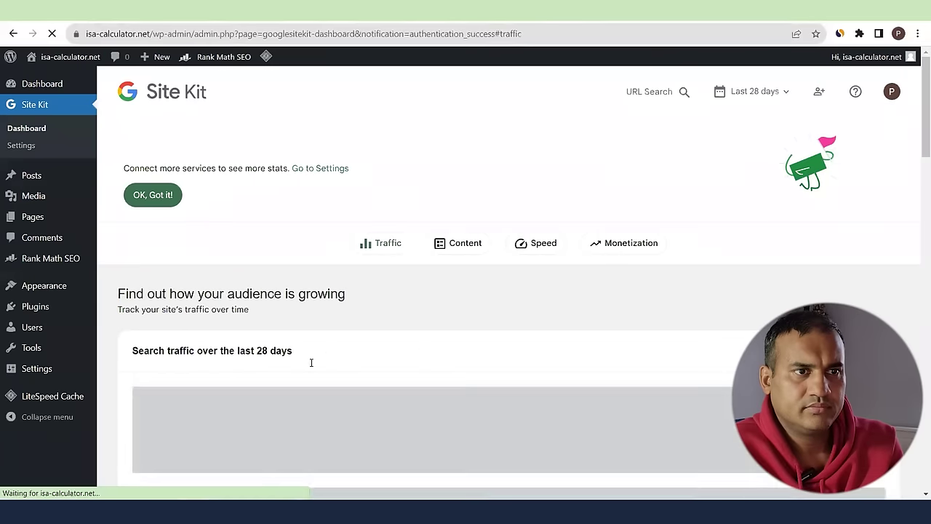
{"action": "scroll", "coordinate": [457, 338], "scroll_direction": "down", "scroll_amount": 2}
{"action": "scroll", "coordinate": [457, 338], "scroll_direction": "down", "scroll_amount": 3}
{"action": "scroll", "coordinate": [457, 336], "scroll_direction": "up", "scroll_amount": 3}
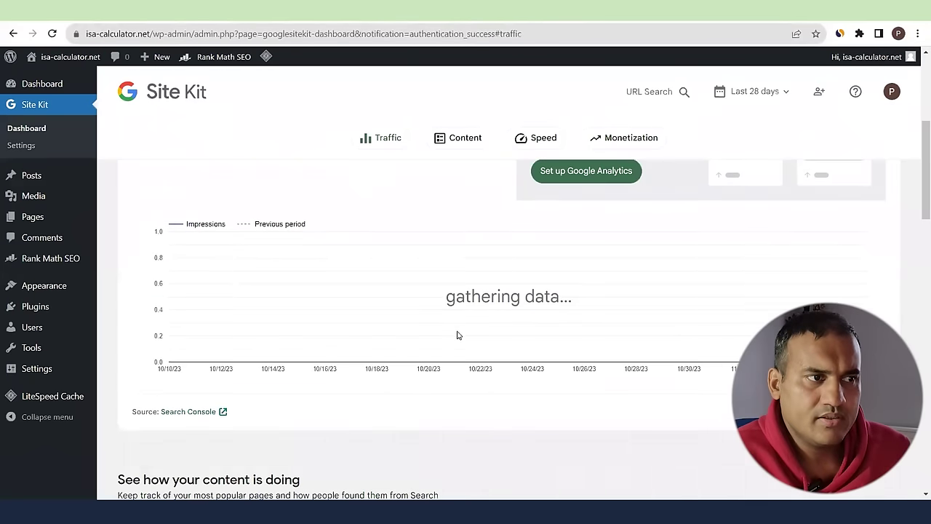
{"action": "mouse_move", "coordinate": [58, 396]}
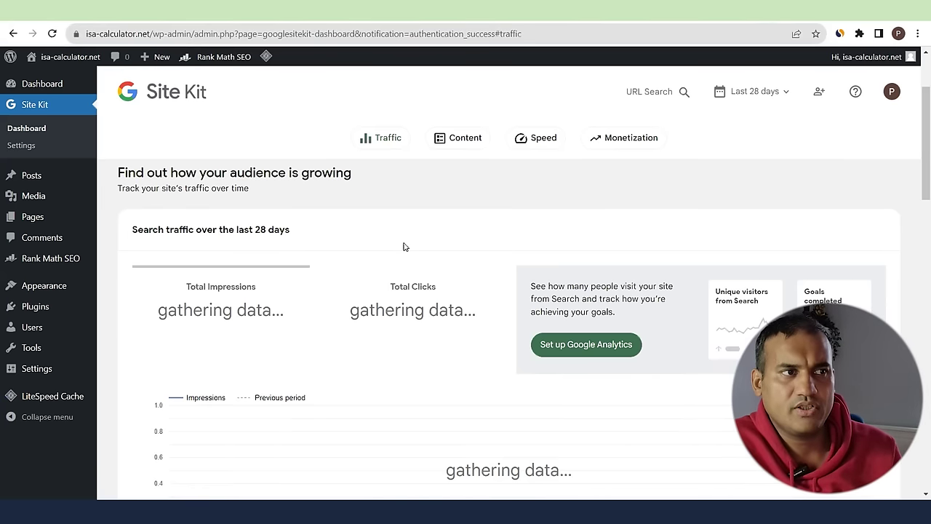
Step: Visit the live isa-calculator.net front page and scroll through the calculator and Step 1–8 guide
{"action": "left_click", "coordinate": [70, 78]}
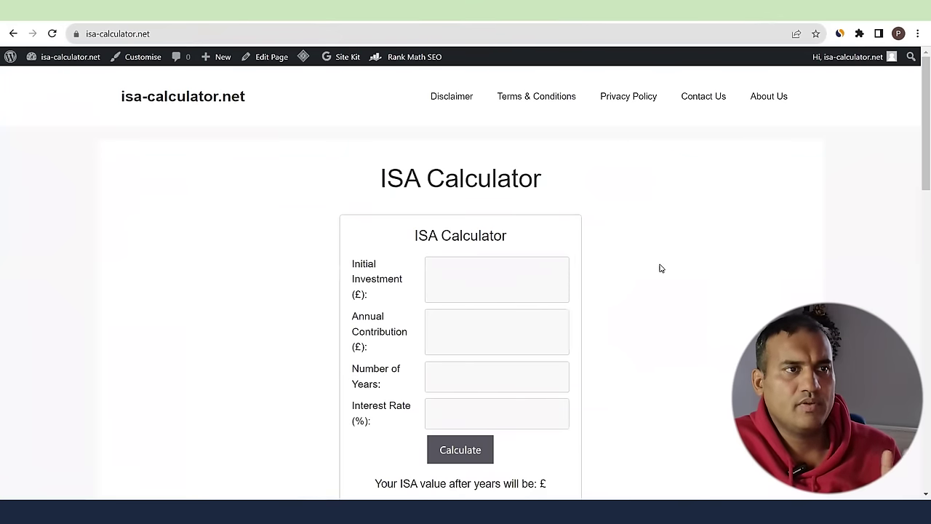
{"action": "scroll", "coordinate": [661, 268], "scroll_direction": "down", "scroll_amount": 3}
{"action": "scroll", "coordinate": [660, 269], "scroll_direction": "down", "scroll_amount": 12}
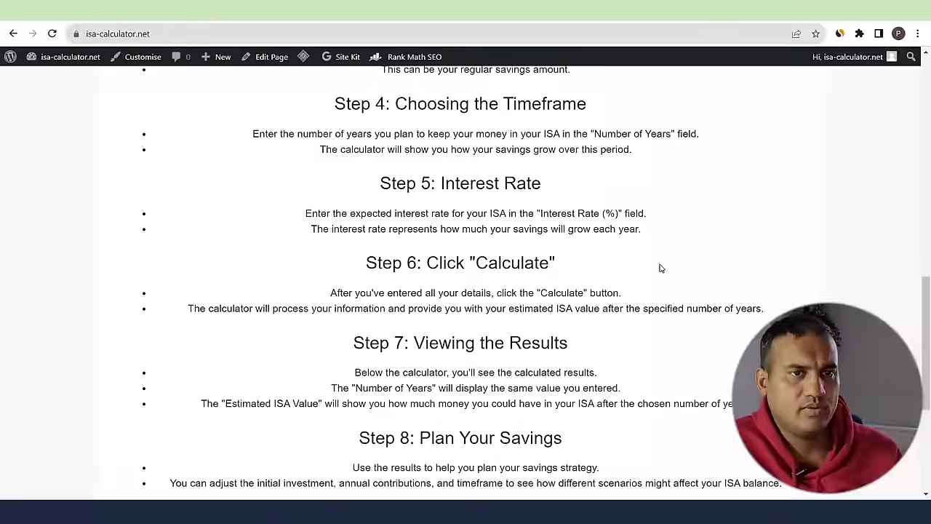